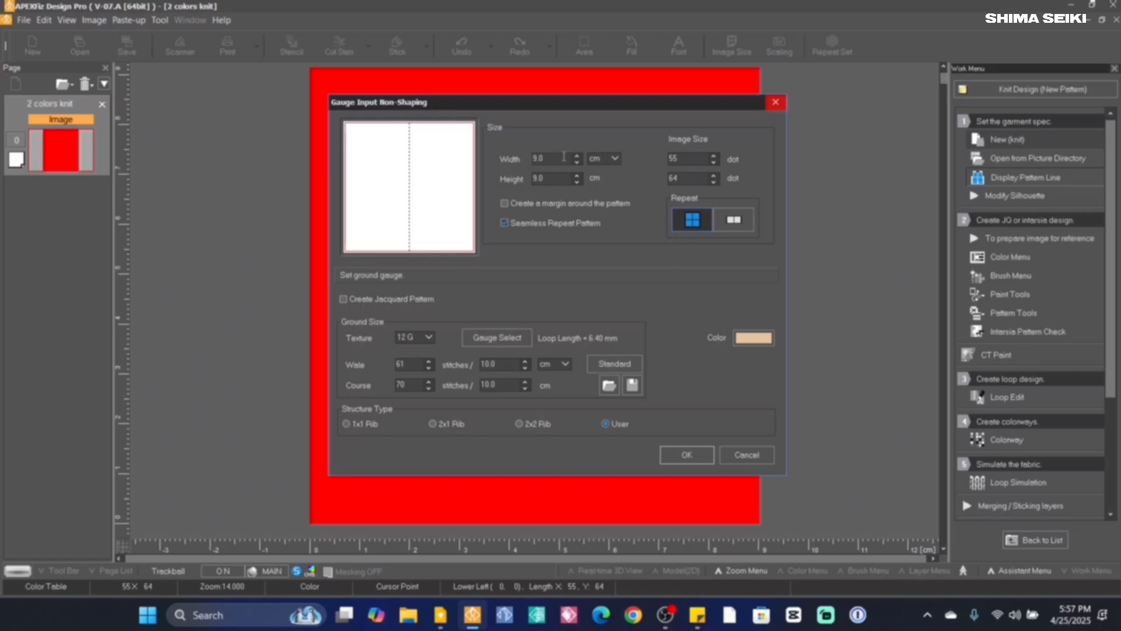
Set the knit's width and height to 10 cm each
{"action": "type", "text": "10"}
{"action": "left_click", "coordinate": [551, 178]}
{"action": "left_click", "coordinate": [603, 189]}
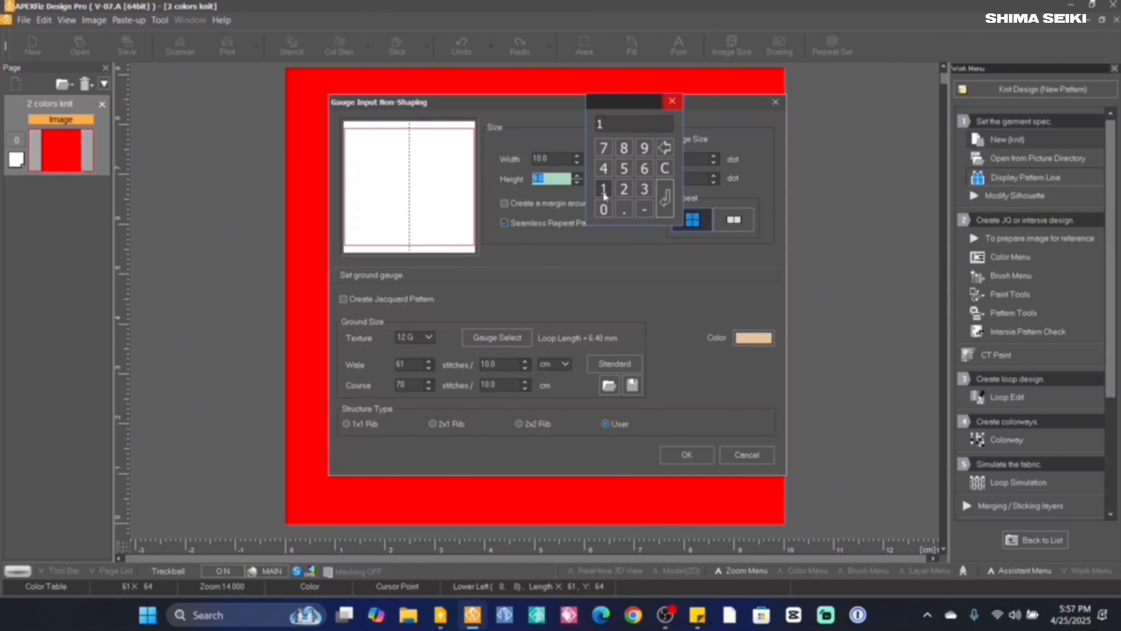
{"action": "left_click", "coordinate": [603, 209]}
{"action": "left_click", "coordinate": [606, 209]}
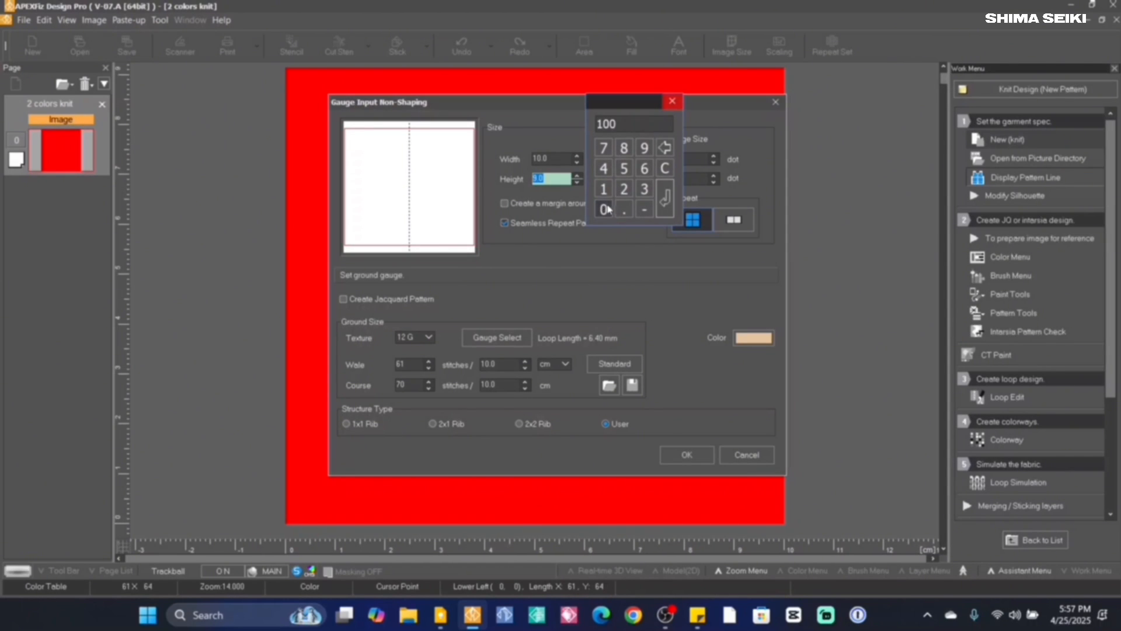
{"action": "left_click", "coordinate": [664, 147]}
{"action": "left_click", "coordinate": [666, 196]}
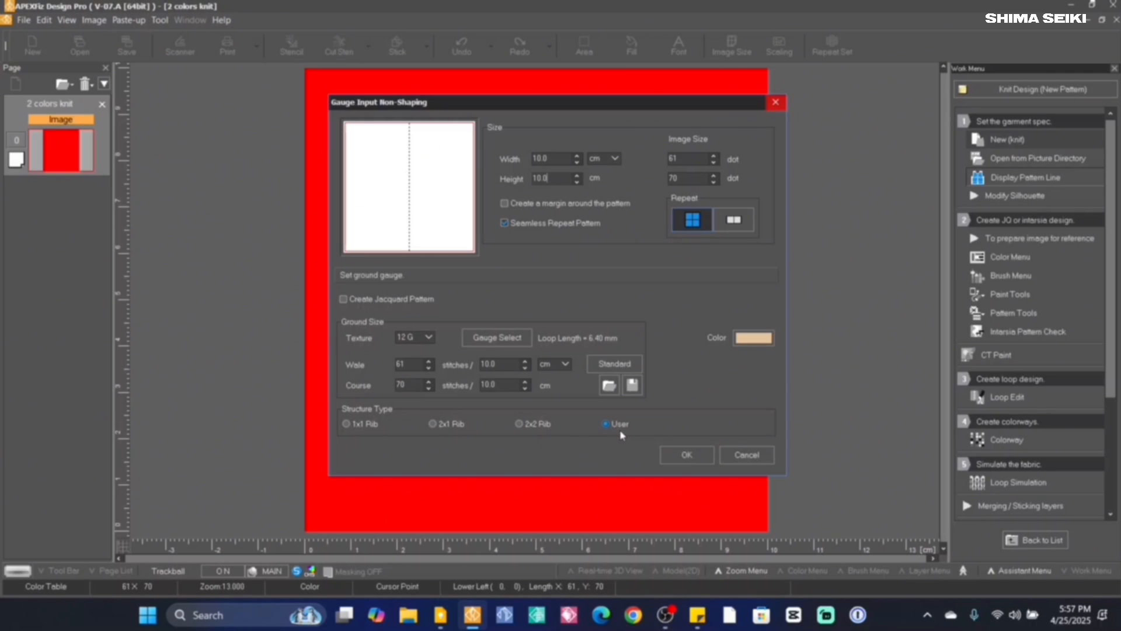
Set the ground color to Pantone 17-1506 and apply the gauge settings
{"action": "left_click", "coordinate": [754, 339]}
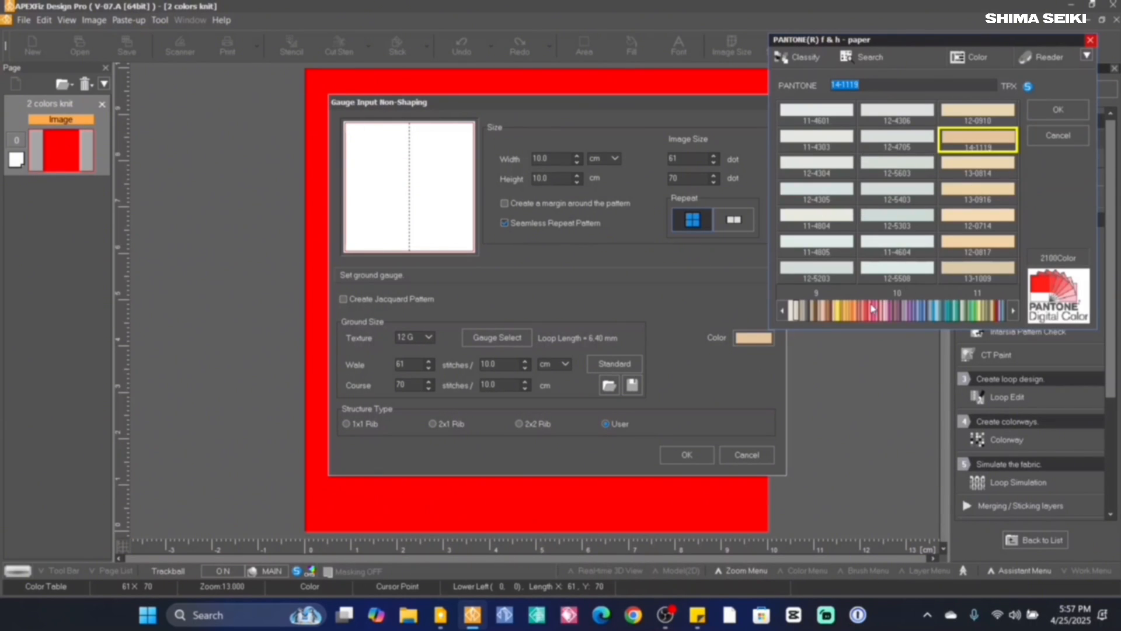
{"action": "left_click_drag", "start_coordinate": [872, 308], "coordinate": [809, 321]}
{"action": "left_click", "coordinate": [811, 246]}
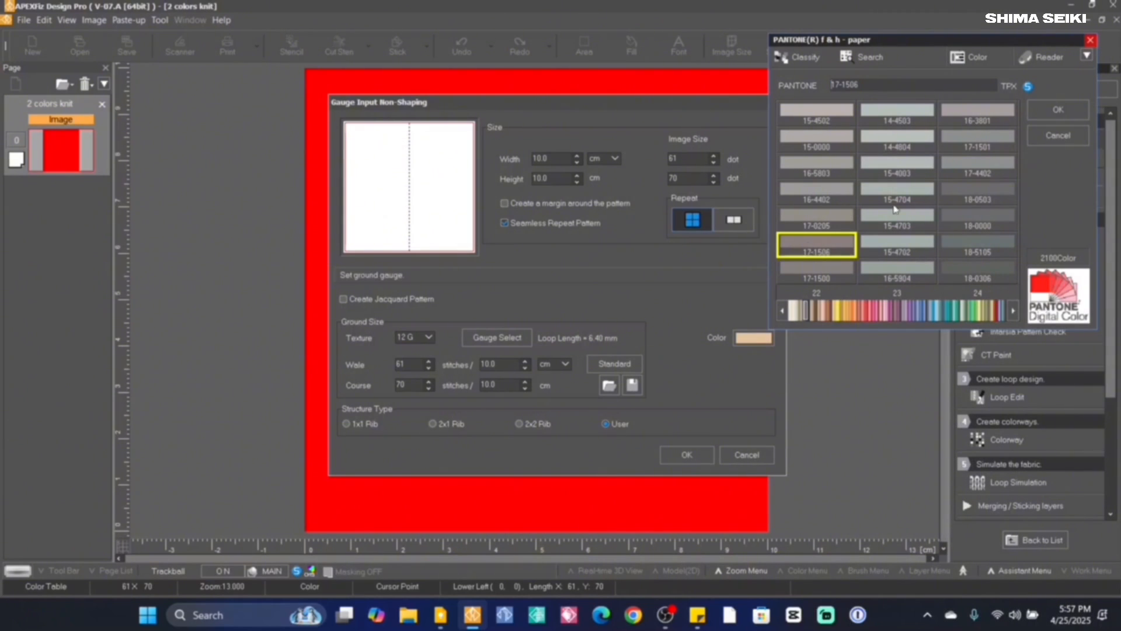
{"action": "left_click", "coordinate": [1057, 112]}
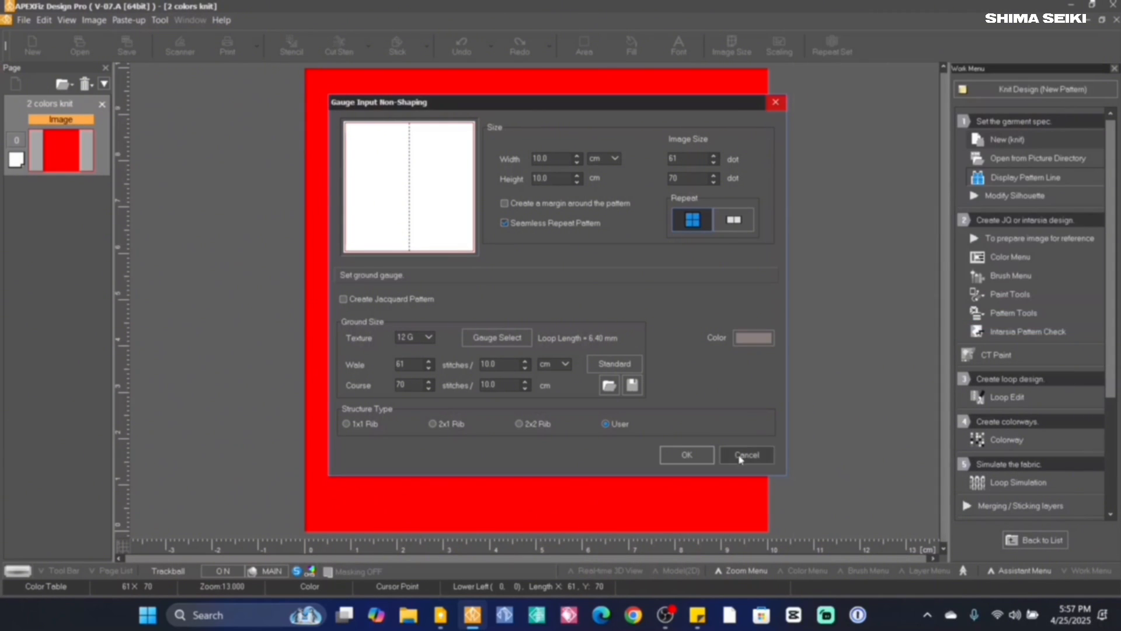
{"action": "left_click", "coordinate": [687, 454]}
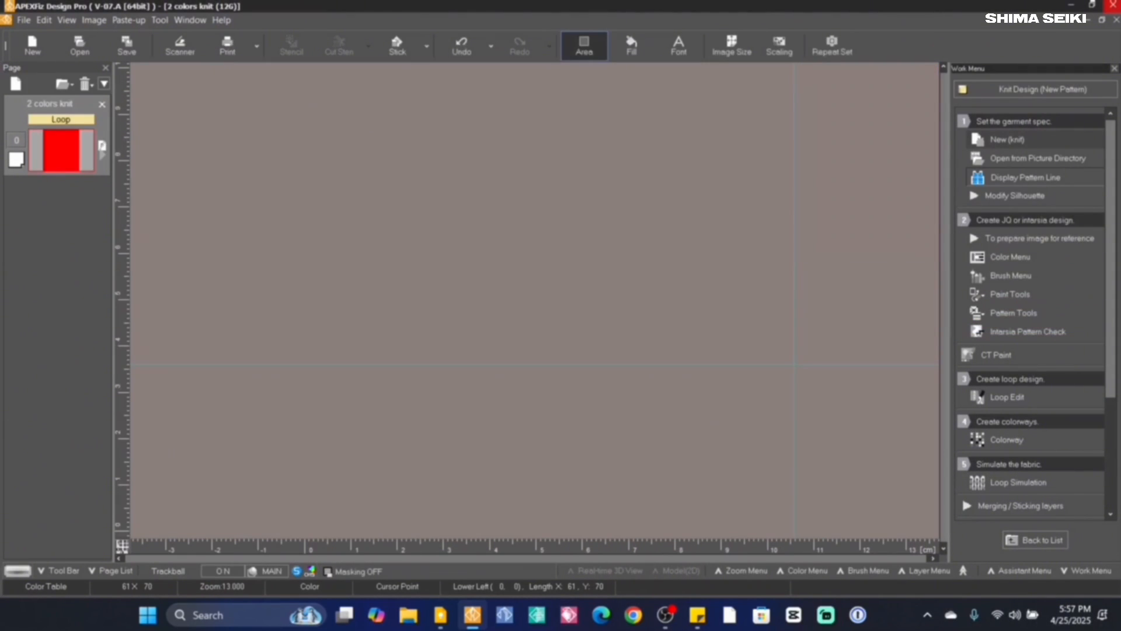
Start Loop Edit on the ground with the gauge resolution set to 200 dpi
{"action": "left_click", "coordinate": [1008, 399]}
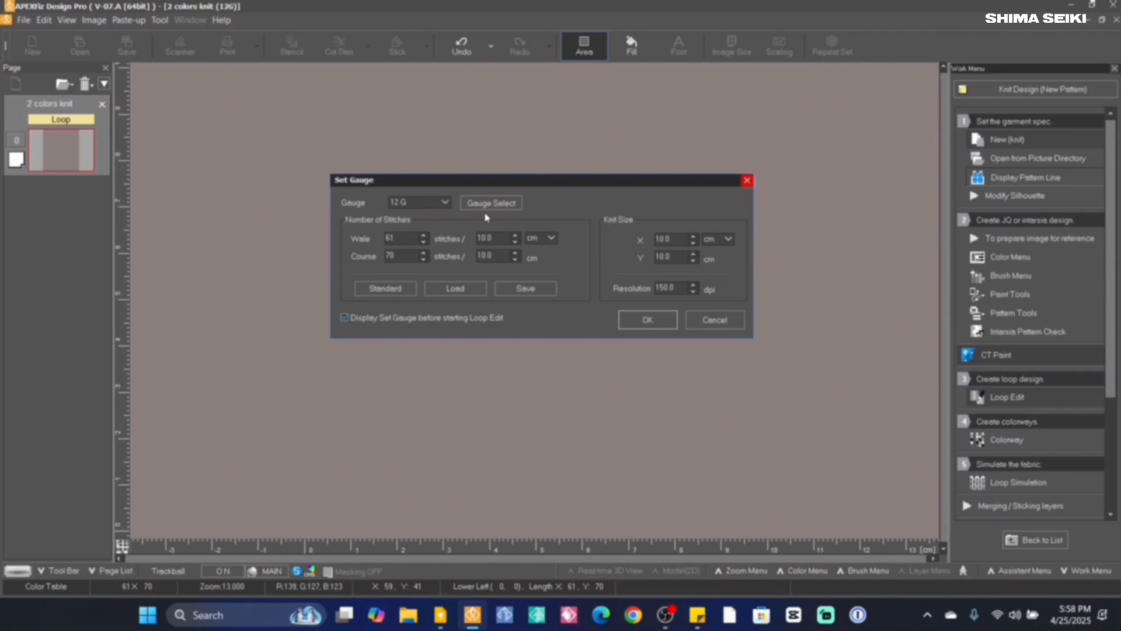
{"action": "left_click", "coordinate": [672, 288]}
{"action": "left_click", "coordinate": [738, 297]}
{"action": "left_click", "coordinate": [720, 318]}
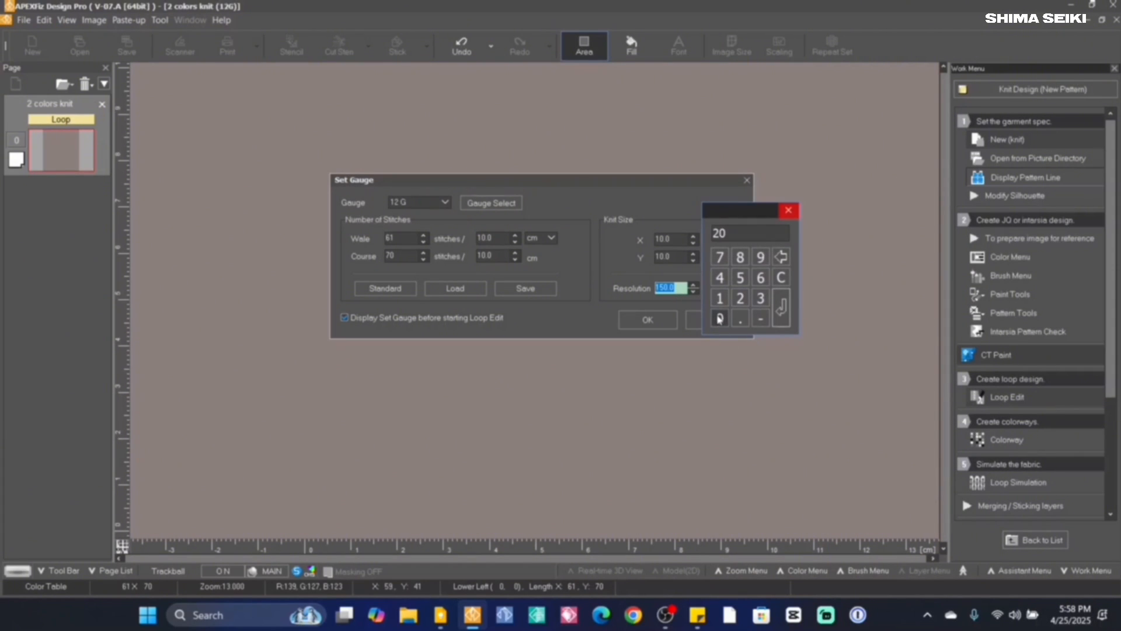
{"action": "left_click", "coordinate": [719, 318]}
{"action": "left_click", "coordinate": [783, 304]}
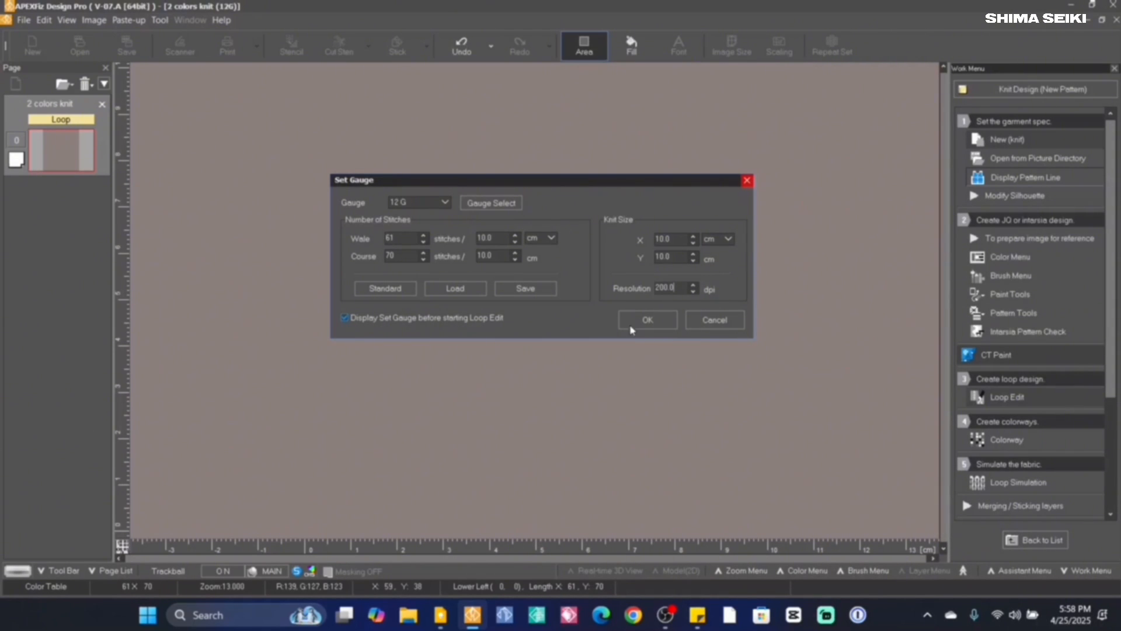
{"action": "left_click", "coordinate": [669, 324]}
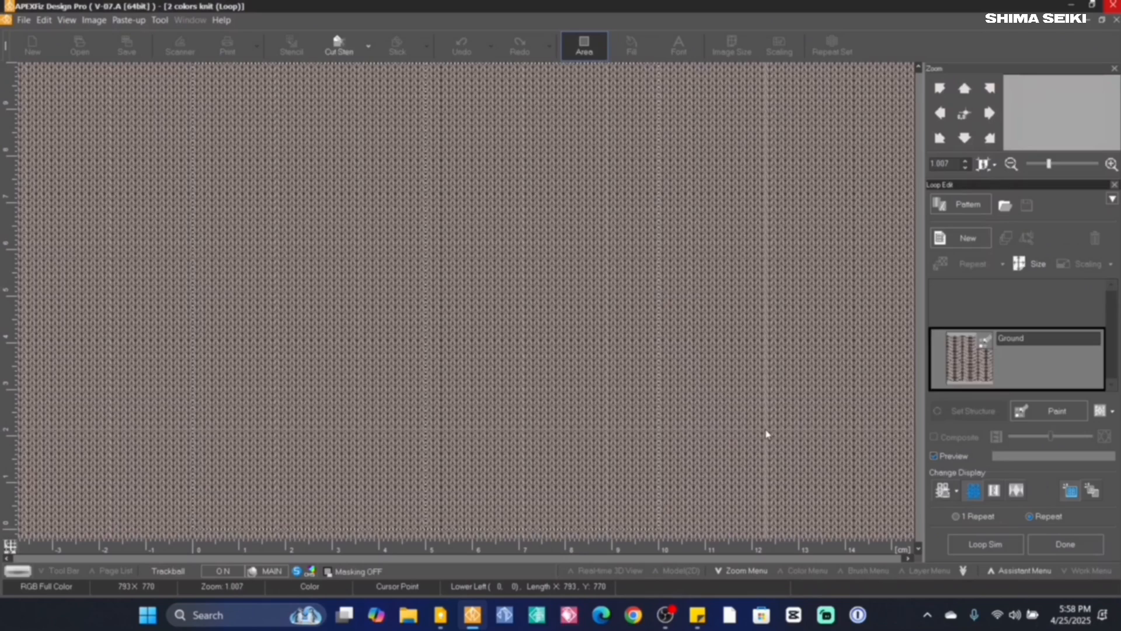
Inspect a single centered repeat of the loop structure, and return to the repeated display
{"action": "left_click", "coordinate": [956, 516]}
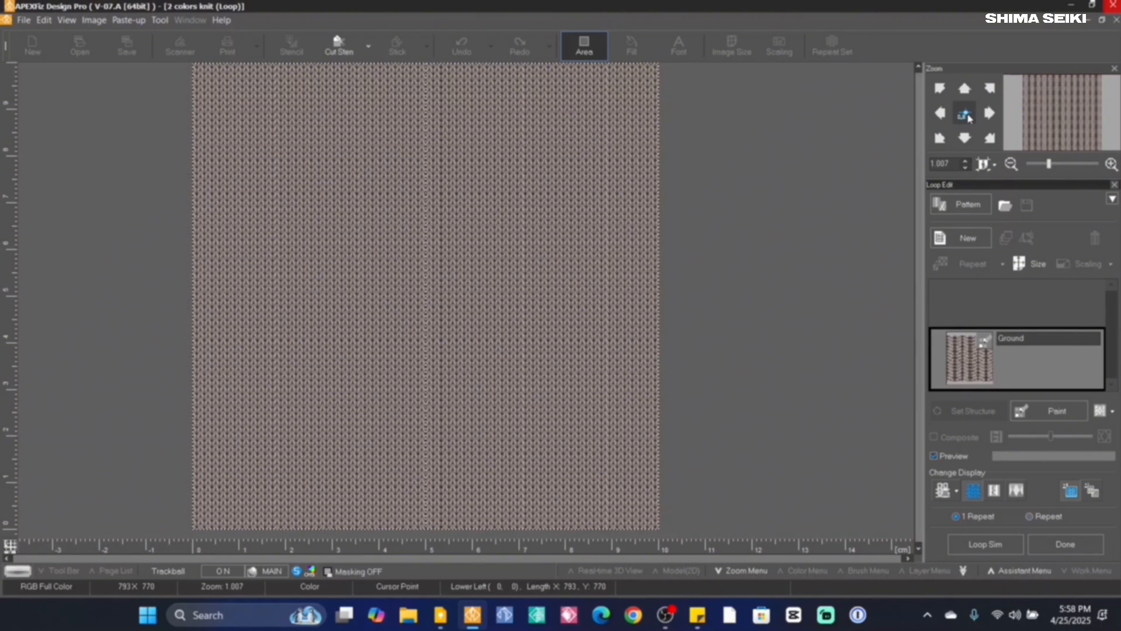
{"action": "left_click", "coordinate": [964, 115]}
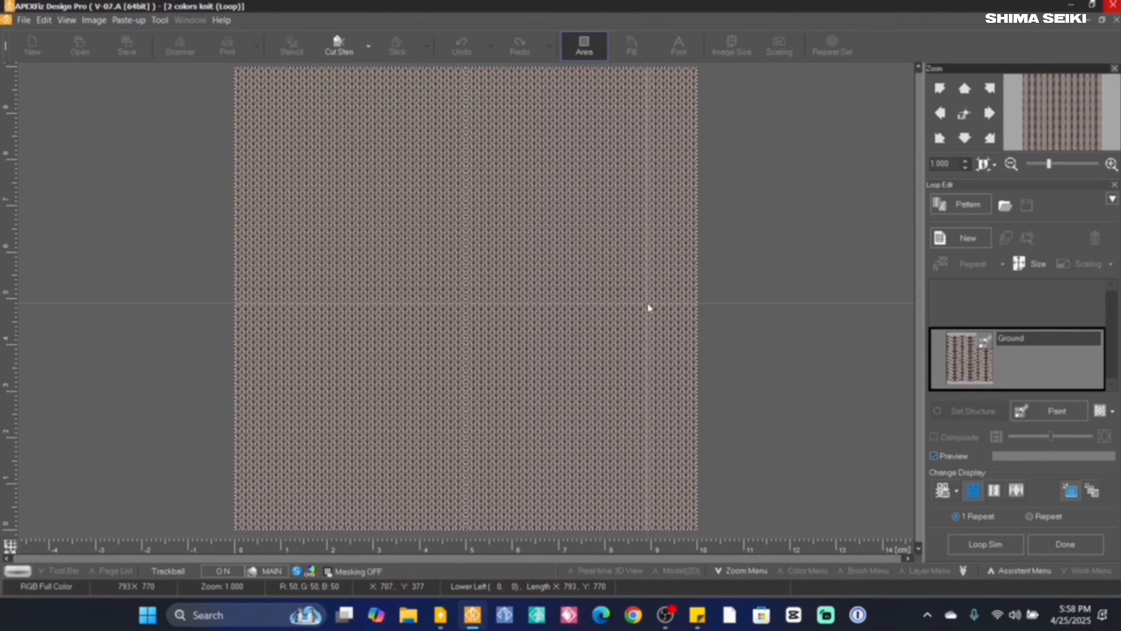
{"action": "left_click", "coordinate": [1029, 516]}
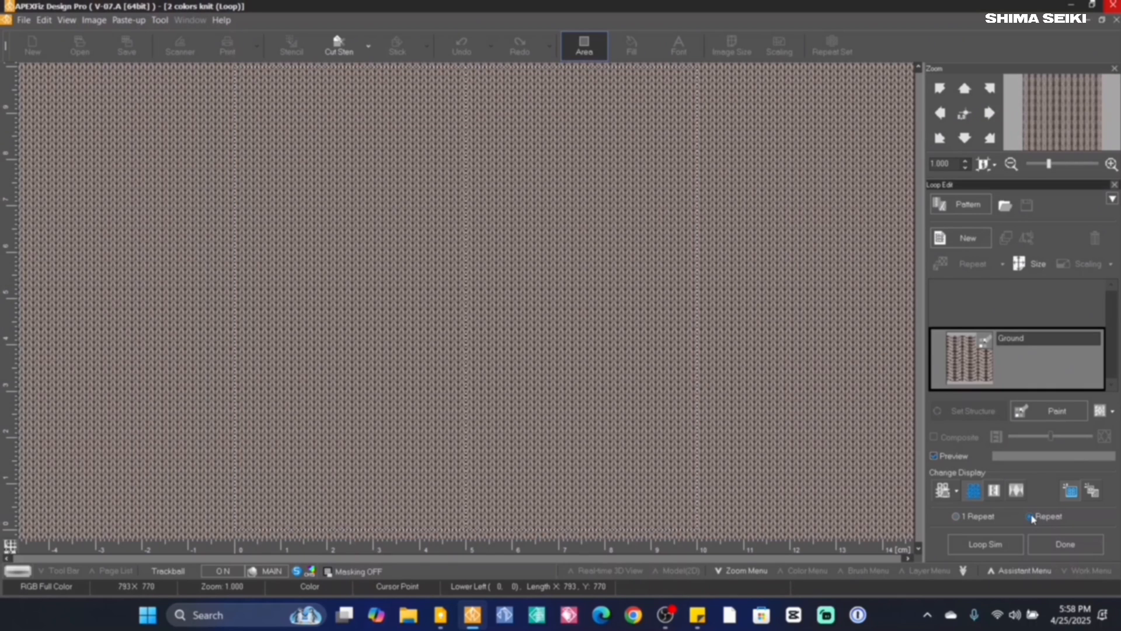
Execute the loop simulation and open the yarn specification for the only yarn in the setup
{"action": "left_click", "coordinate": [985, 546]}
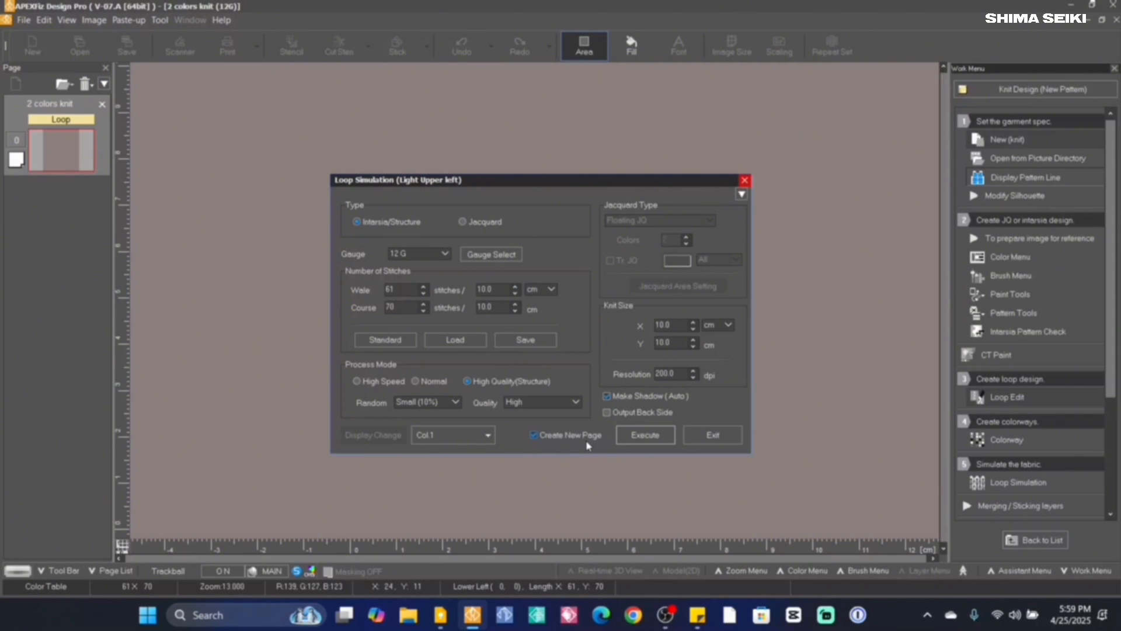
{"action": "left_click", "coordinate": [646, 439]}
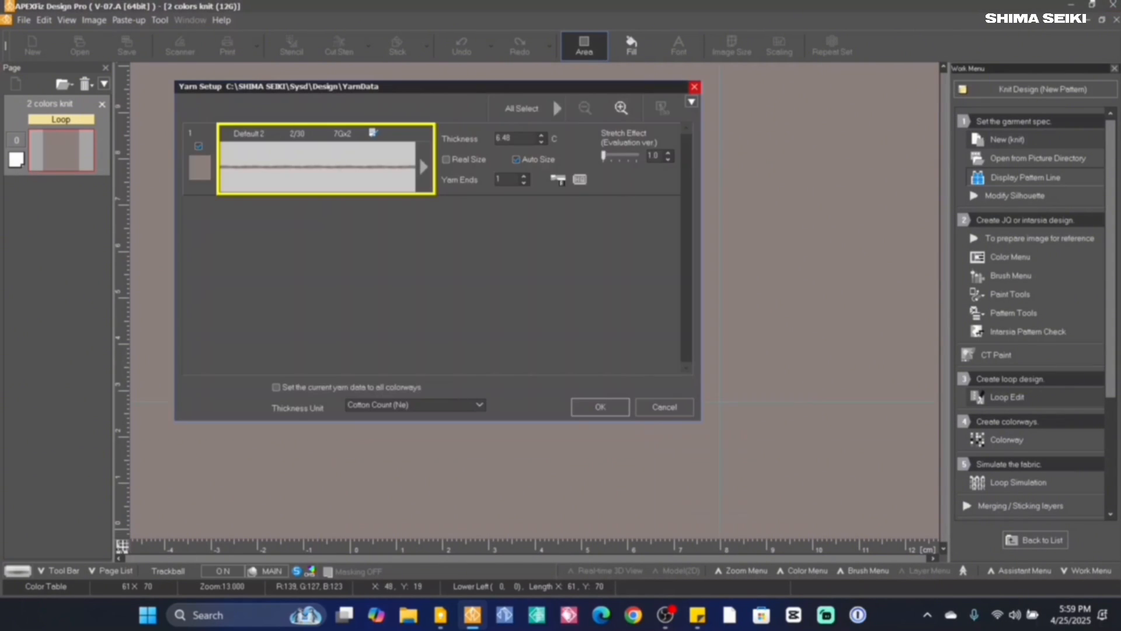
{"action": "double_click", "coordinate": [293, 171]}
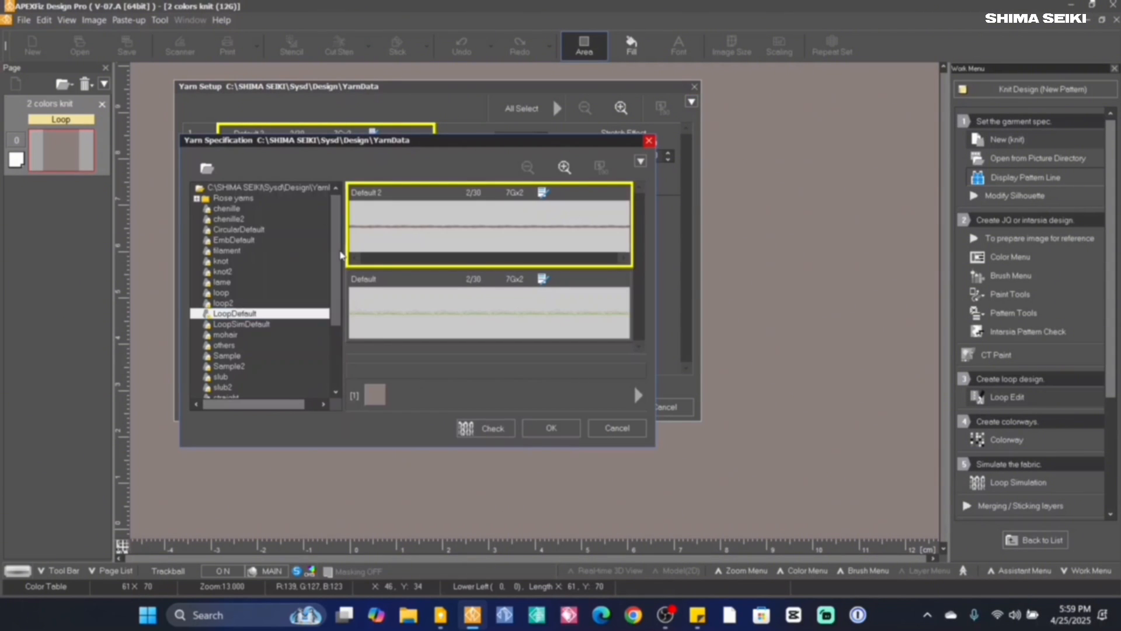
Select the 2 colors Test space dyed yarn from Rose yarns, Test space dyed yarns, and open its first color for editing
{"action": "double_click", "coordinate": [234, 200]}
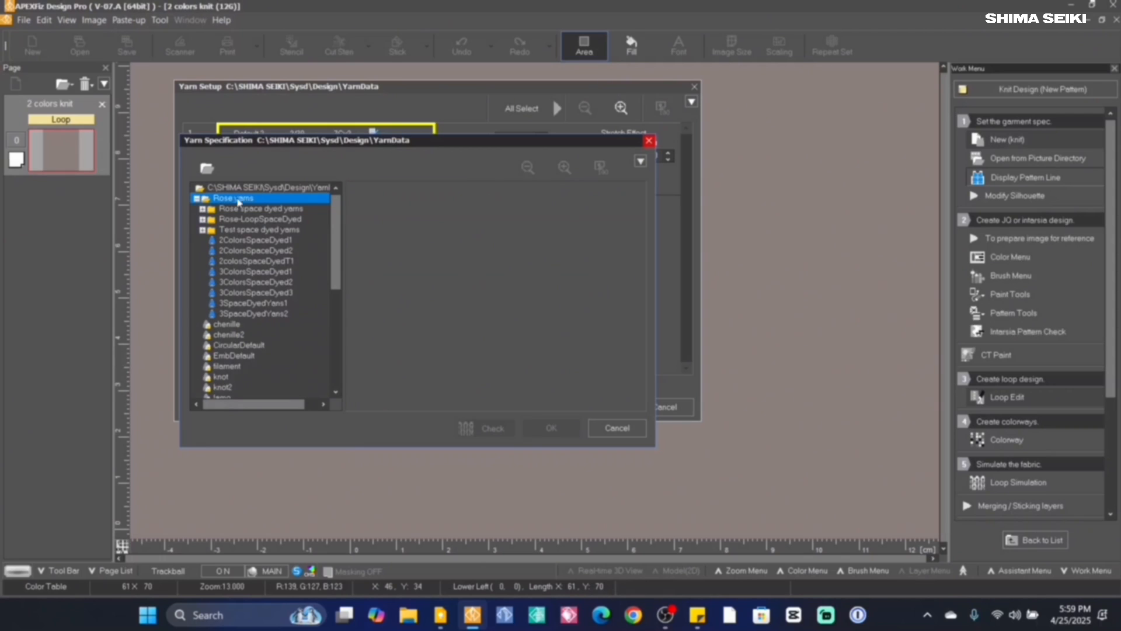
{"action": "double_click", "coordinate": [262, 232]}
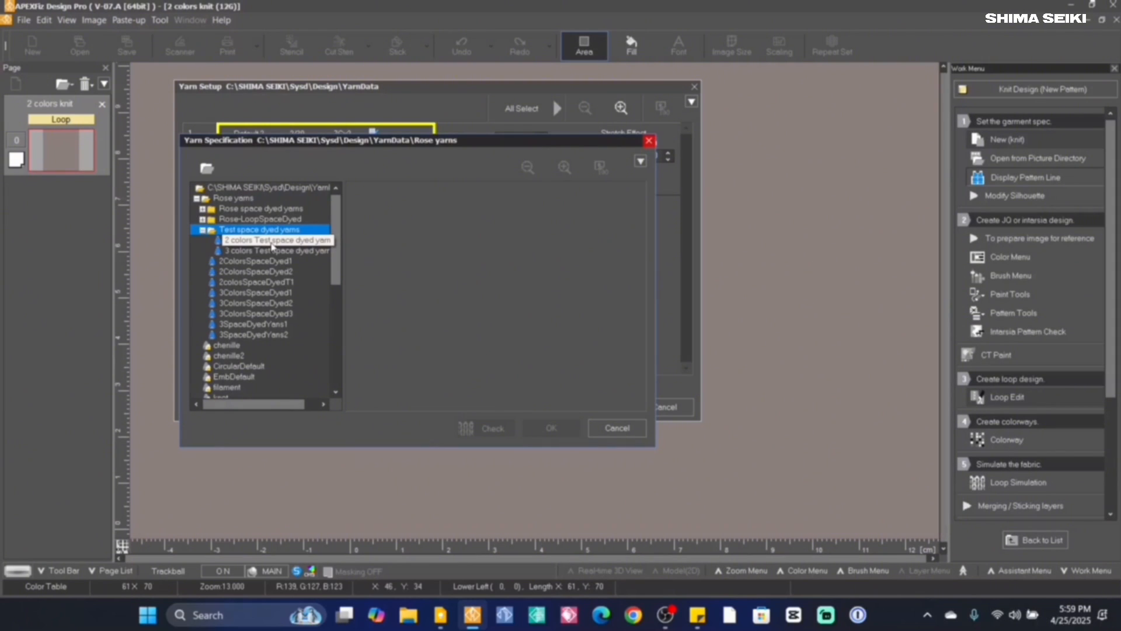
{"action": "left_click", "coordinate": [272, 243]}
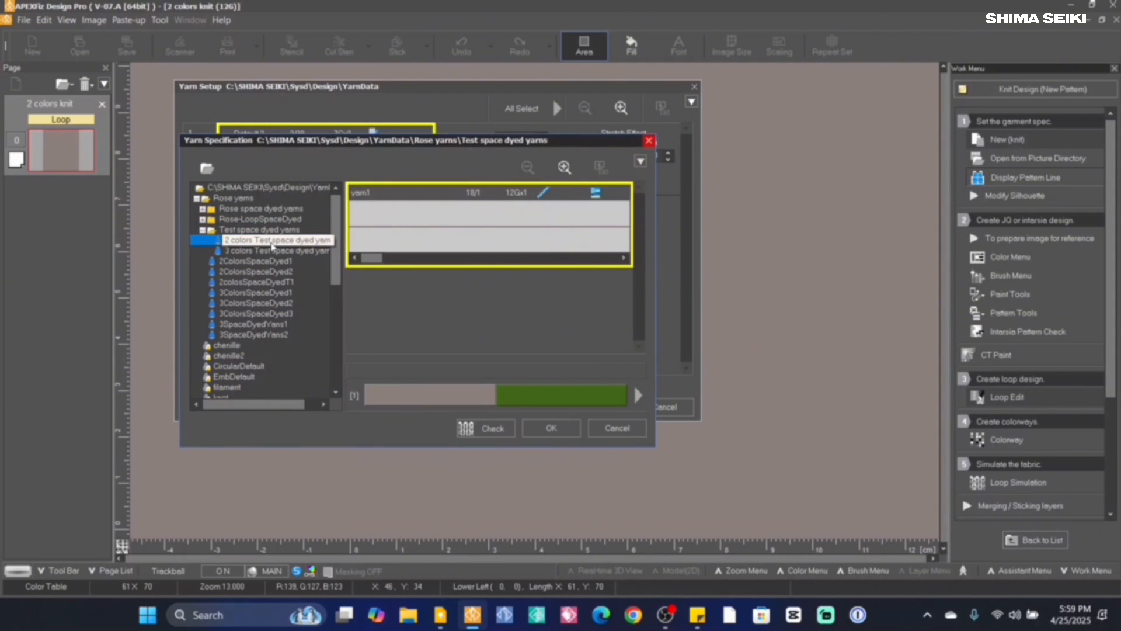
{"action": "double_click", "coordinate": [434, 403]}
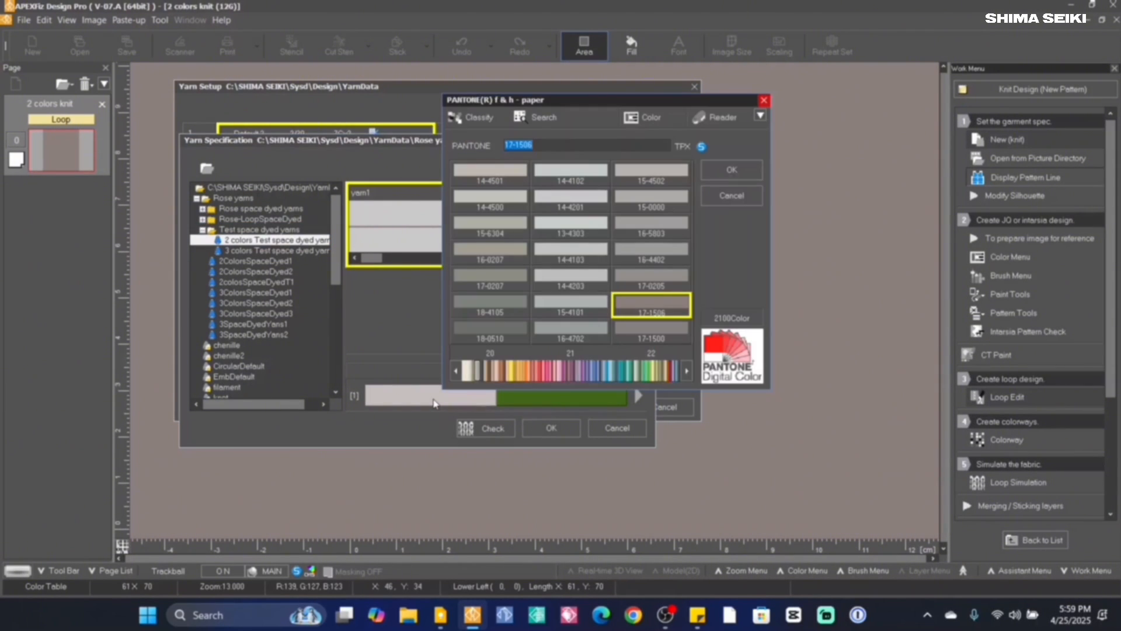
Switch to Google Keep and examine the romper and hoodie reference photos and the yarn colors in the space dyed knit note
{"action": "left_click", "coordinate": [441, 615]}
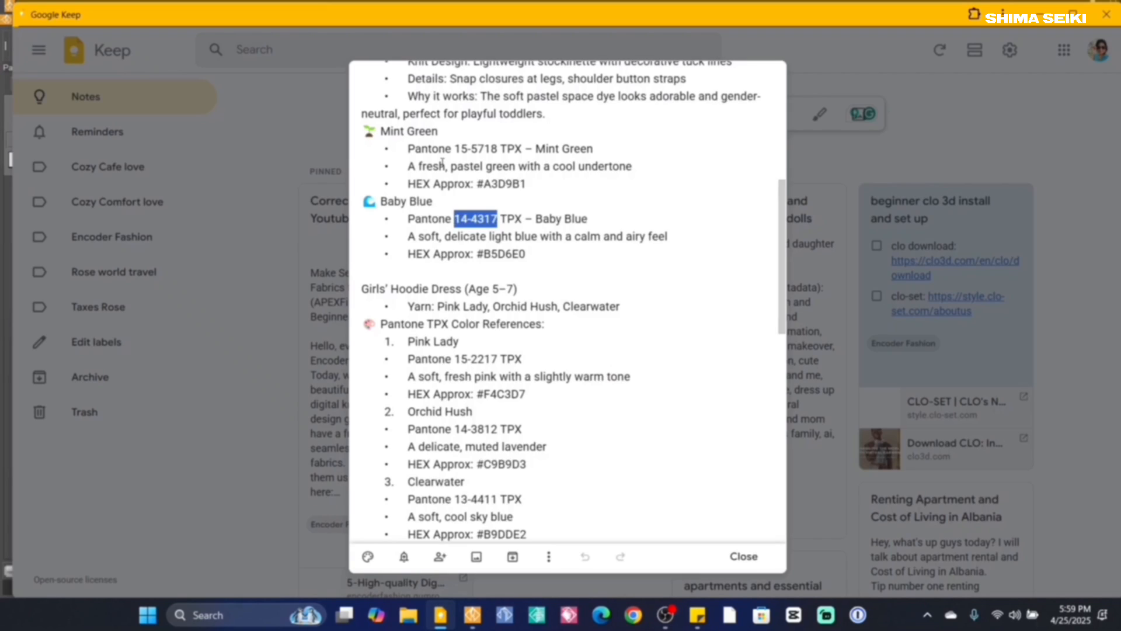
{"action": "scroll", "coordinate": [472, 202], "scroll_direction": "down", "scroll_amount": 4}
{"action": "scroll", "coordinate": [472, 201], "scroll_direction": "up", "scroll_amount": 4}
{"action": "scroll", "coordinate": [473, 201], "scroll_direction": "up", "scroll_amount": 5}
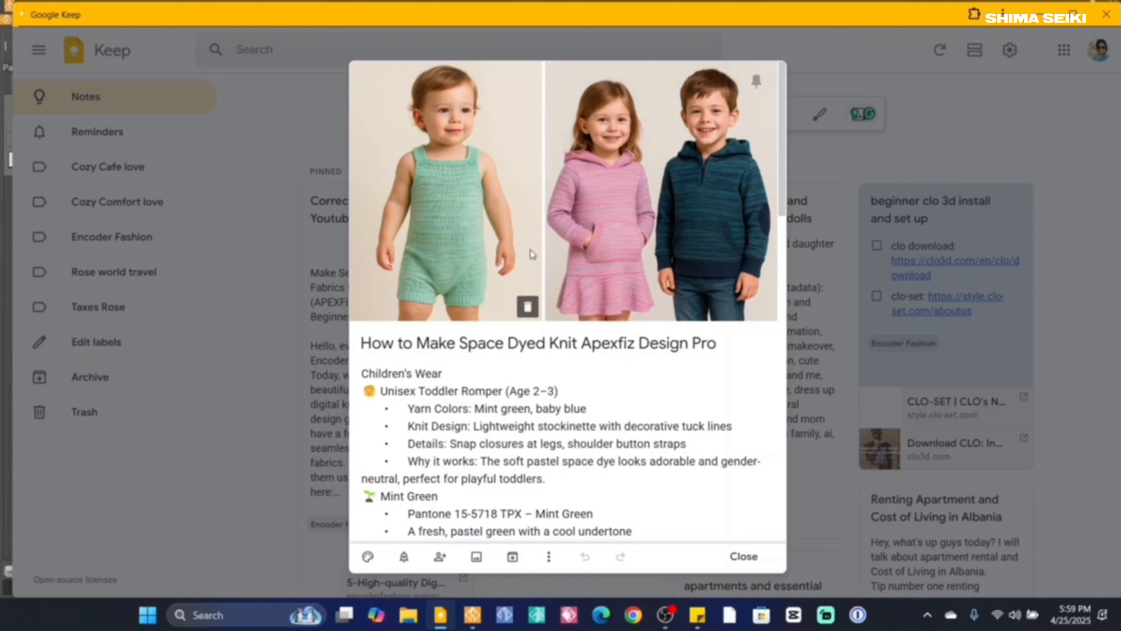
{"action": "left_click", "coordinate": [647, 199]}
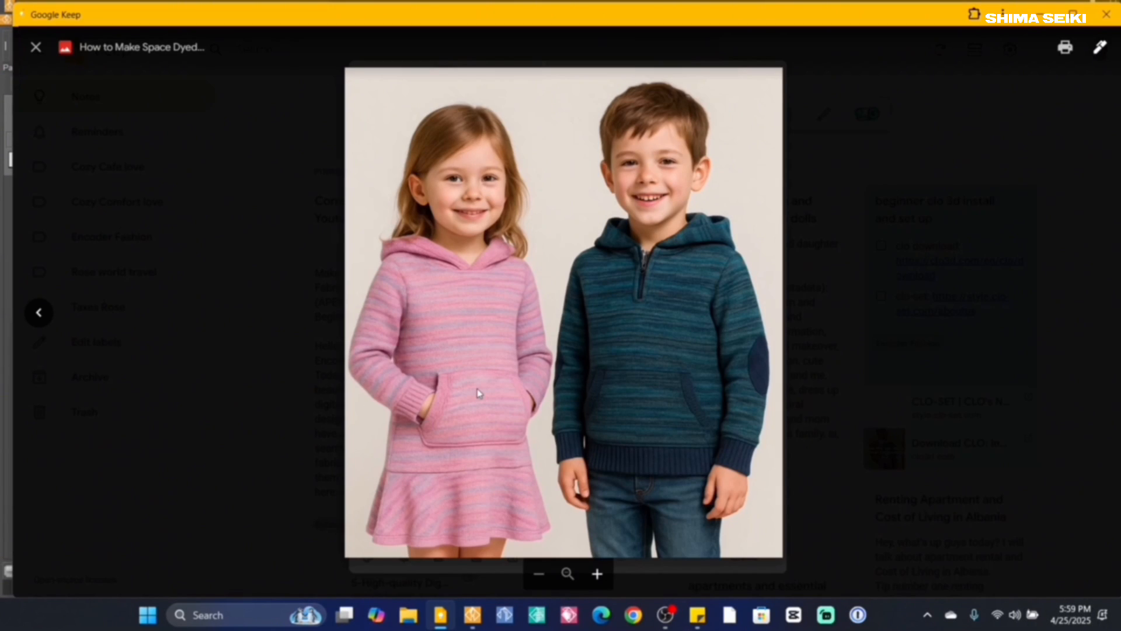
{"action": "left_click", "coordinate": [35, 47]}
{"action": "left_click", "coordinate": [520, 299]}
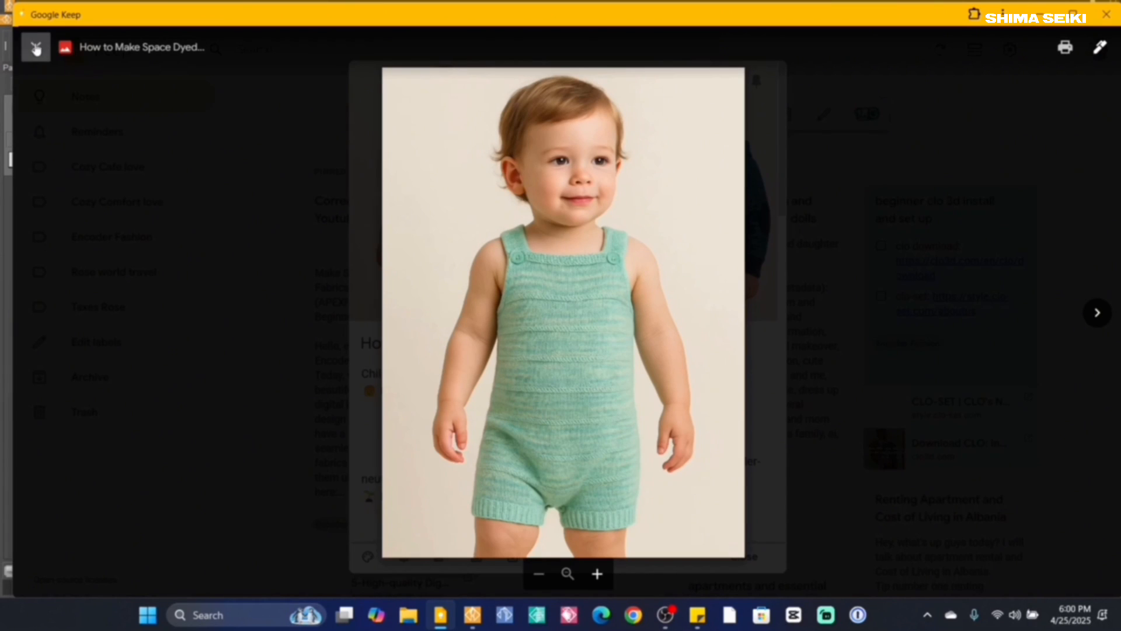
{"action": "left_click", "coordinate": [36, 46]}
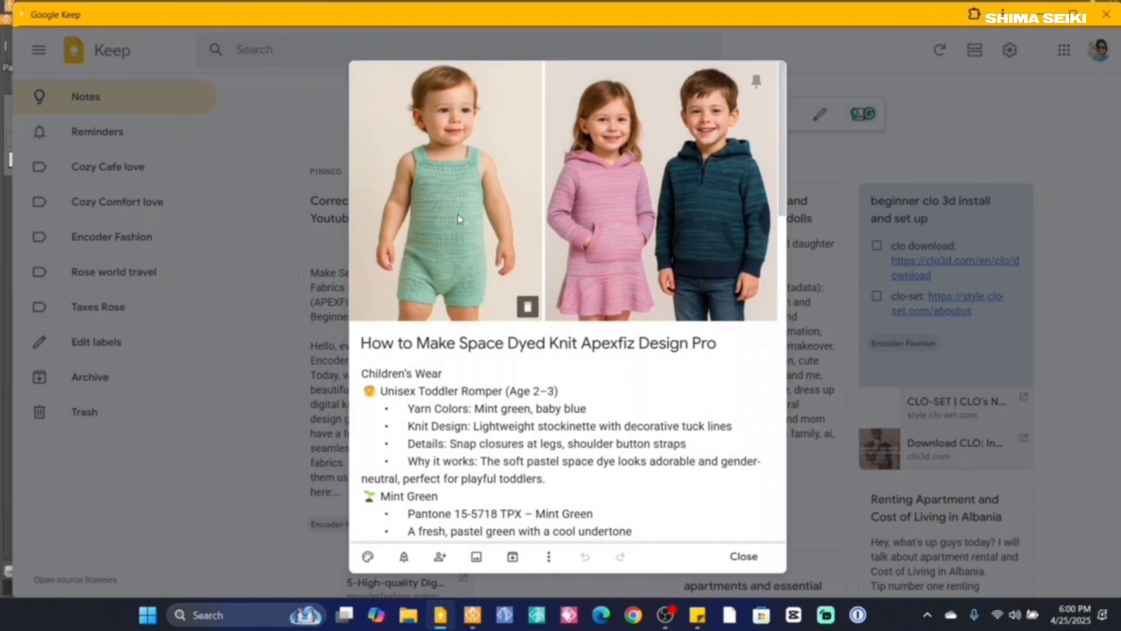
{"action": "scroll", "coordinate": [444, 193], "scroll_direction": "down", "scroll_amount": 4}
{"action": "scroll", "coordinate": [452, 210], "scroll_direction": "up", "scroll_amount": 4}
{"action": "scroll", "coordinate": [458, 219], "scroll_direction": "down", "scroll_amount": 1}
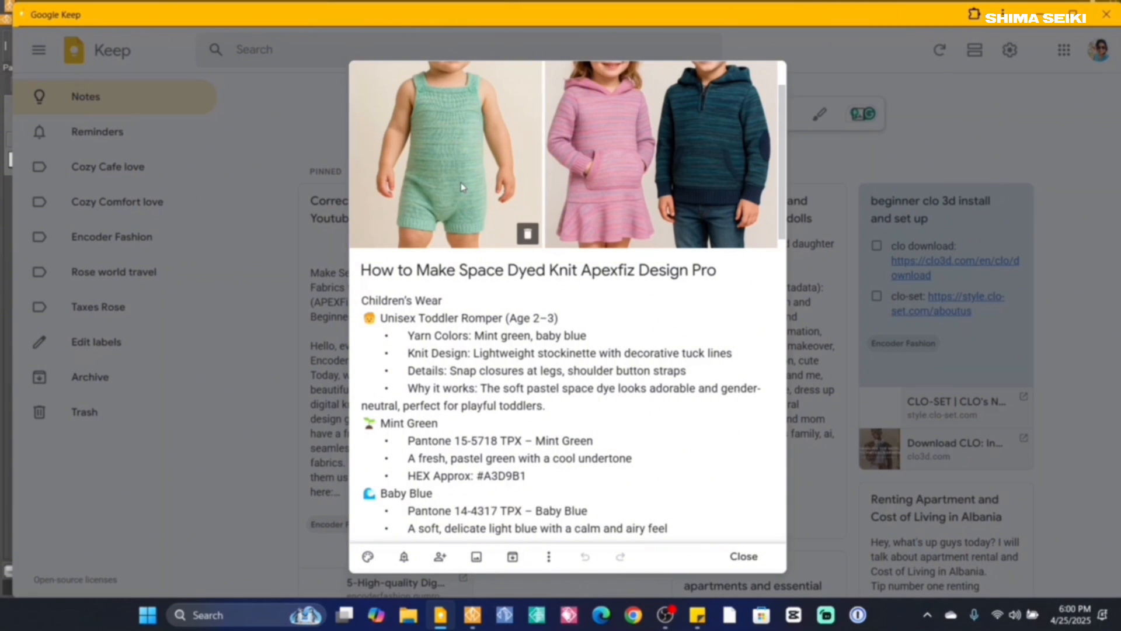
{"action": "scroll", "coordinate": [458, 219], "scroll_direction": "down", "scroll_amount": 1}
{"action": "scroll", "coordinate": [583, 186], "scroll_direction": "up", "scroll_amount": 3}
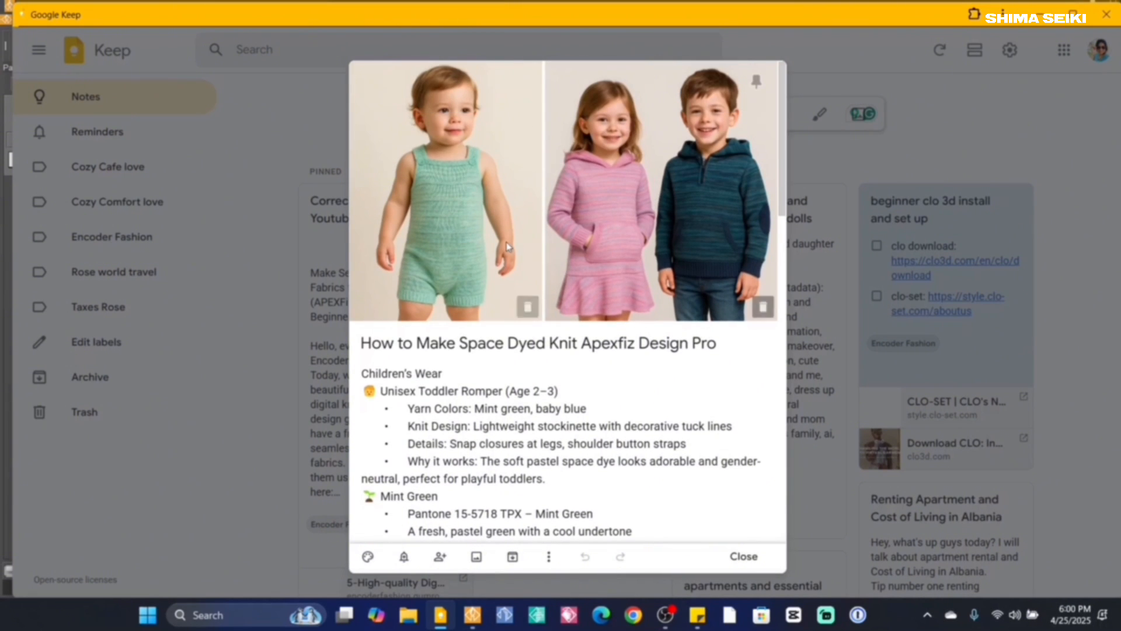
Copy the Mint Green Pantone code 15-5718 from the note and apply it to the yarn's first color in APEXFiz Design Pro
{"action": "scroll", "coordinate": [507, 238], "scroll_direction": "down", "scroll_amount": 3}
{"action": "left_click_drag", "start_coordinate": [496, 299], "coordinate": [457, 302]}
{"action": "right_click", "coordinate": [474, 298]}
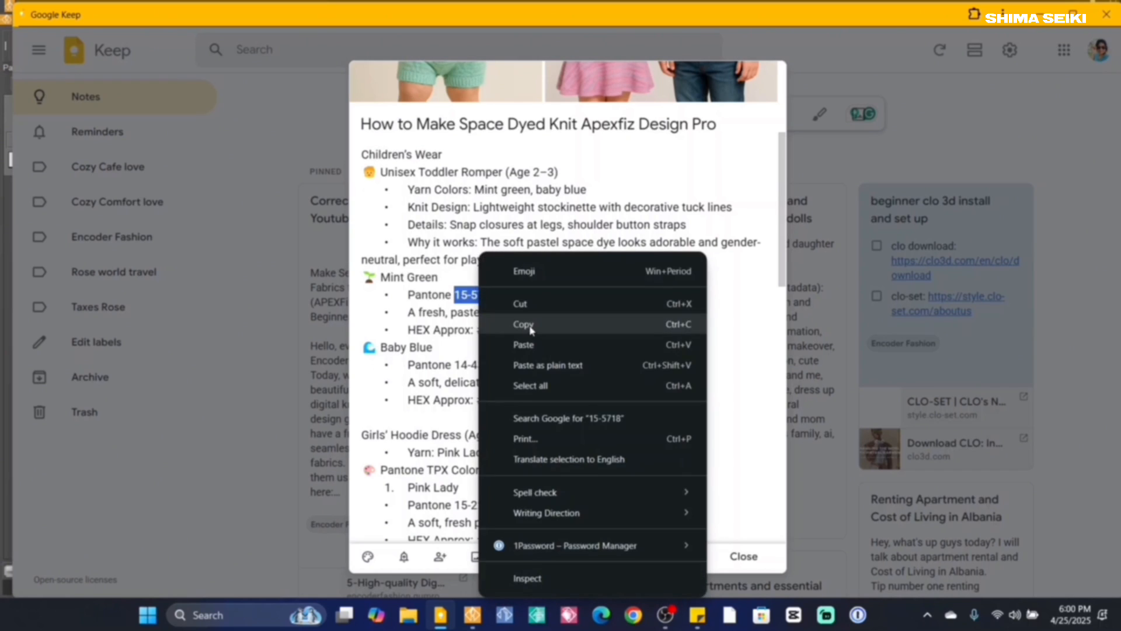
{"action": "left_click", "coordinate": [525, 336]}
{"action": "left_click", "coordinate": [473, 615]}
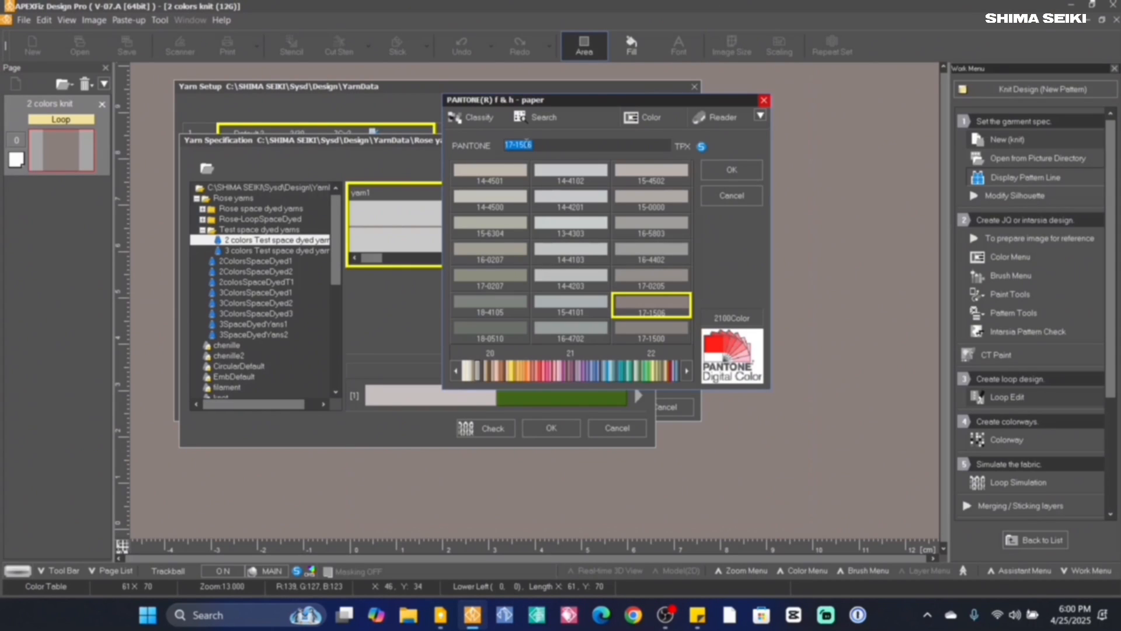
{"action": "right_click", "coordinate": [508, 145]}
{"action": "left_click", "coordinate": [496, 206]}
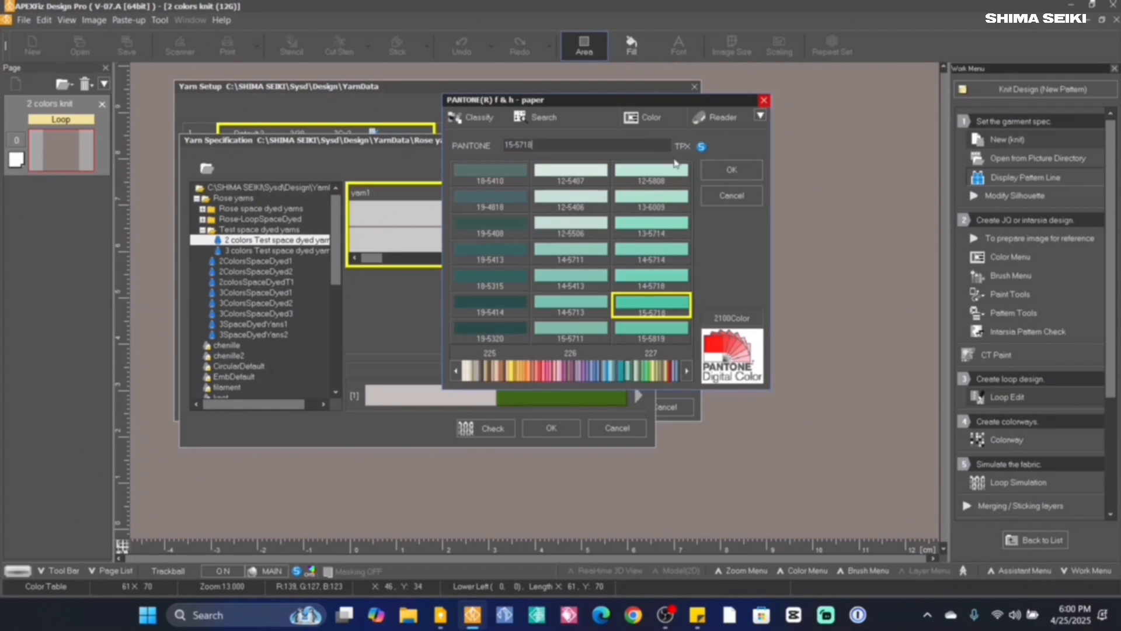
{"action": "left_click", "coordinate": [732, 169]}
Try to copy the Baby Blue Pantone code 14-4317 from the Google Keep note into the yarn's second color in APEXFiz Design Pro
{"action": "left_click", "coordinate": [557, 402]}
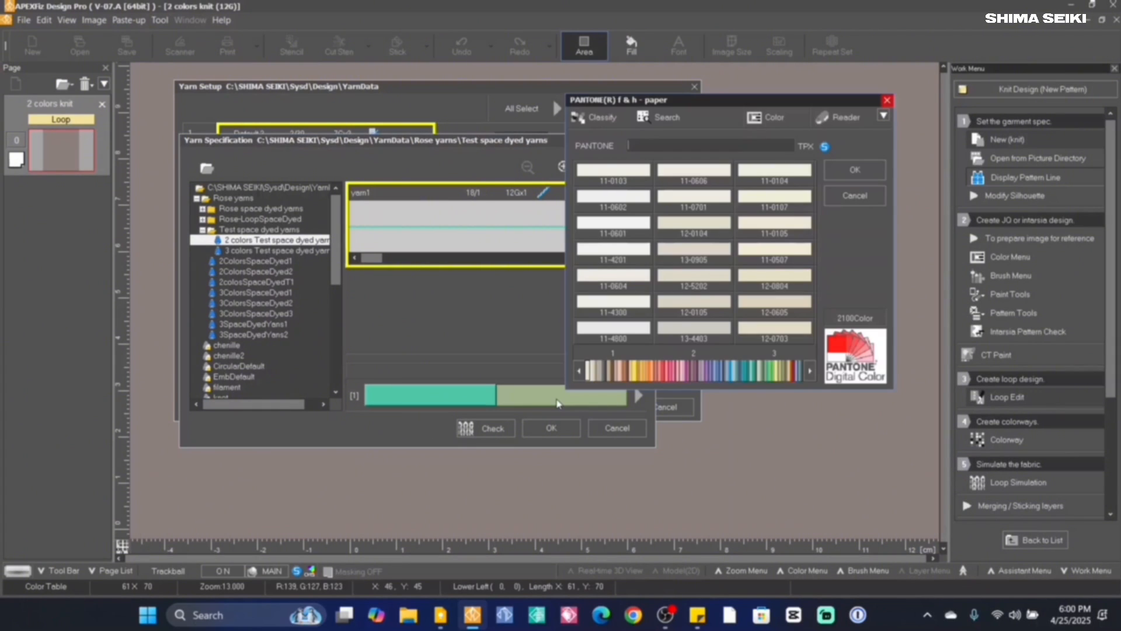
{"action": "left_click", "coordinate": [442, 613]}
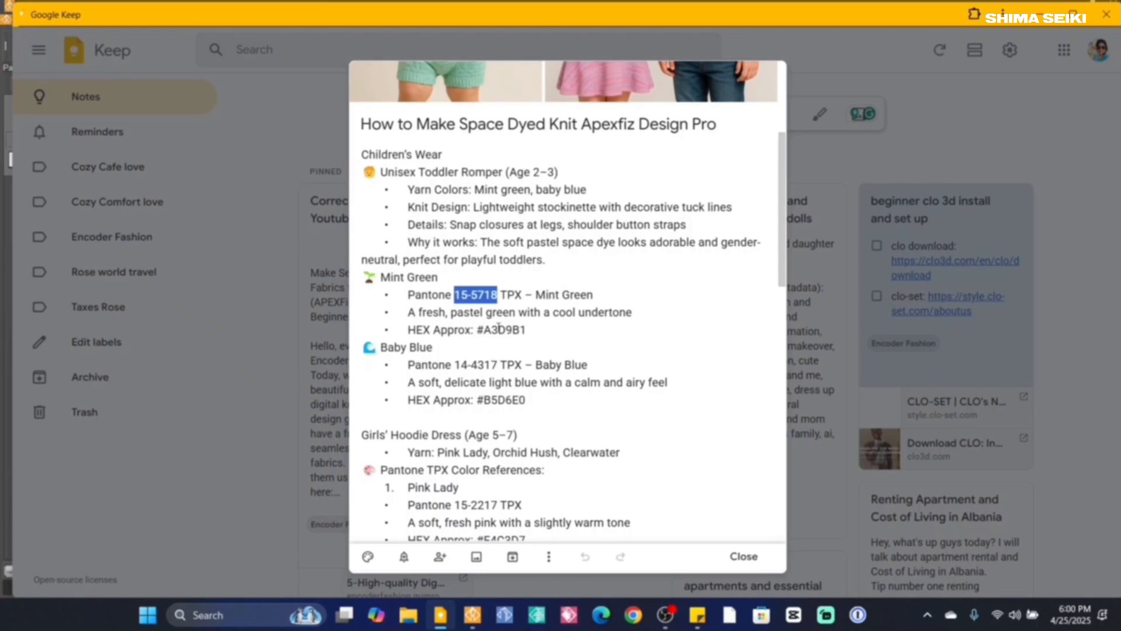
{"action": "left_click_drag", "start_coordinate": [500, 365], "coordinate": [455, 364]}
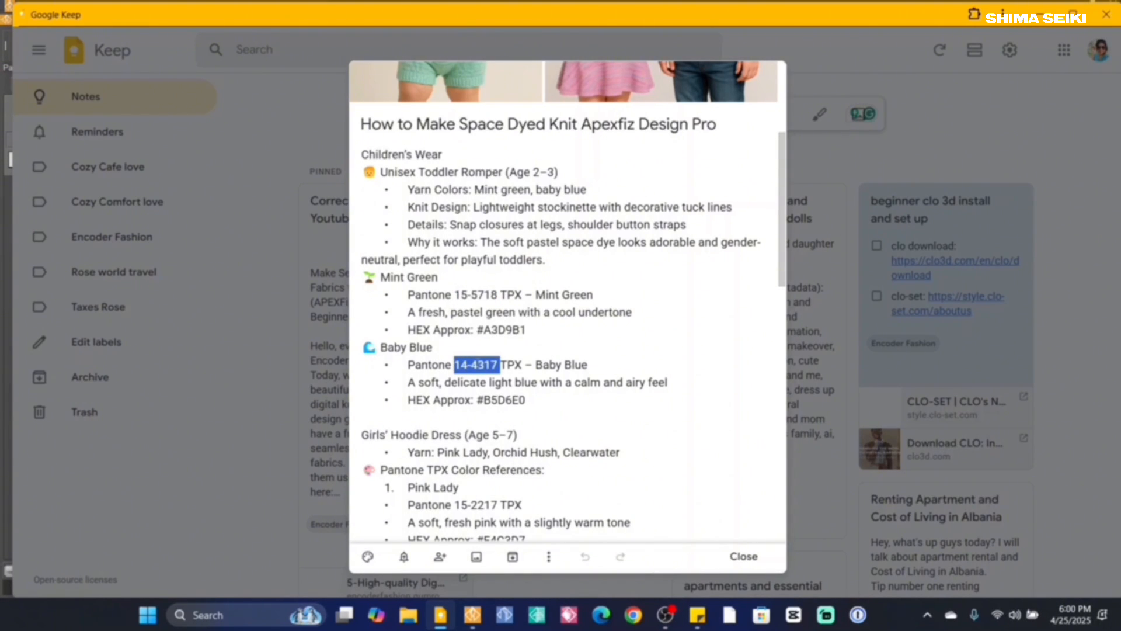
{"action": "right_click", "coordinate": [476, 365]}
{"action": "left_click", "coordinate": [519, 88]}
{"action": "left_click", "coordinate": [473, 615]}
{"action": "right_click", "coordinate": [641, 145]}
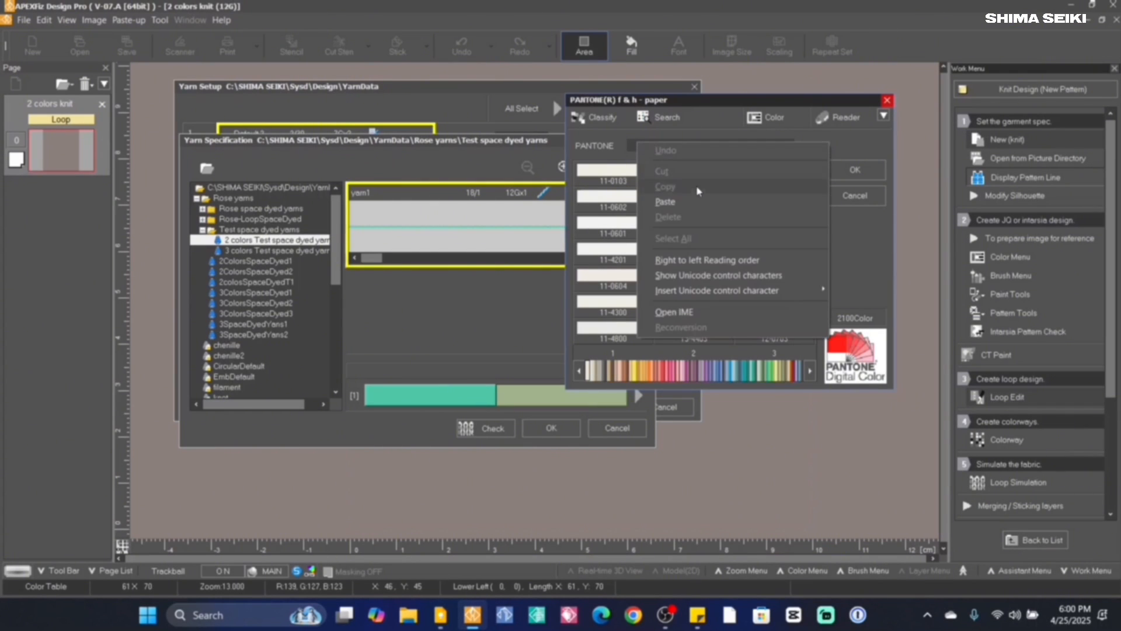
{"action": "left_click", "coordinate": [665, 202]}
{"action": "left_click", "coordinate": [854, 169]}
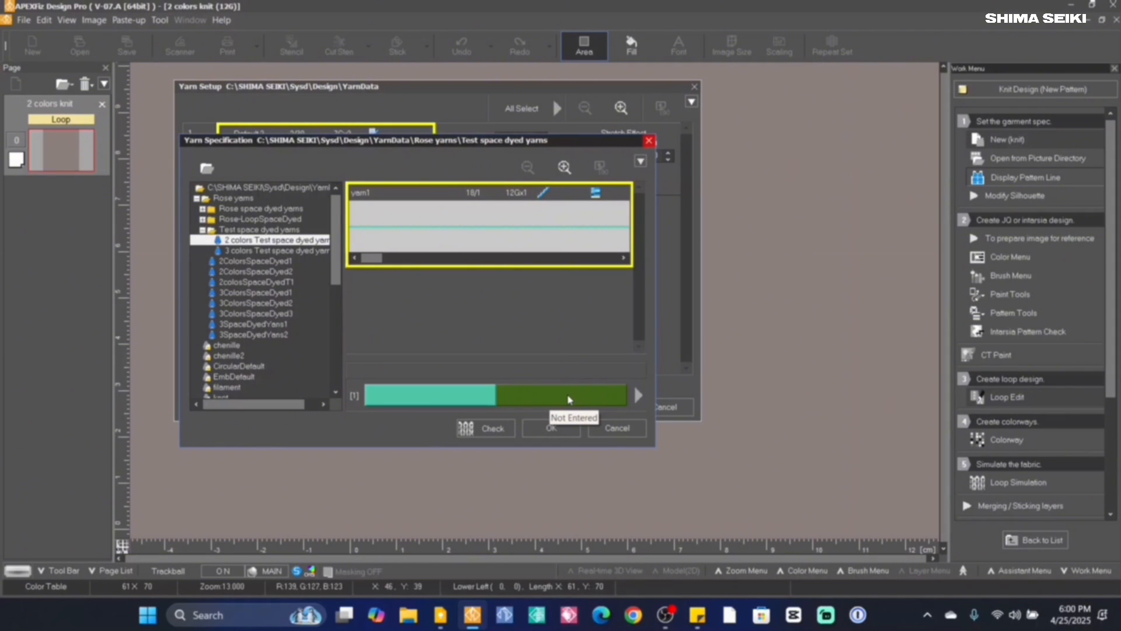
Copy Pantone code 14-4317 from the Google Keep note again and apply it to the yarn's second color in APEXFiz Design Pro
{"action": "left_click", "coordinate": [440, 614]}
{"action": "left_click", "coordinate": [457, 360]}
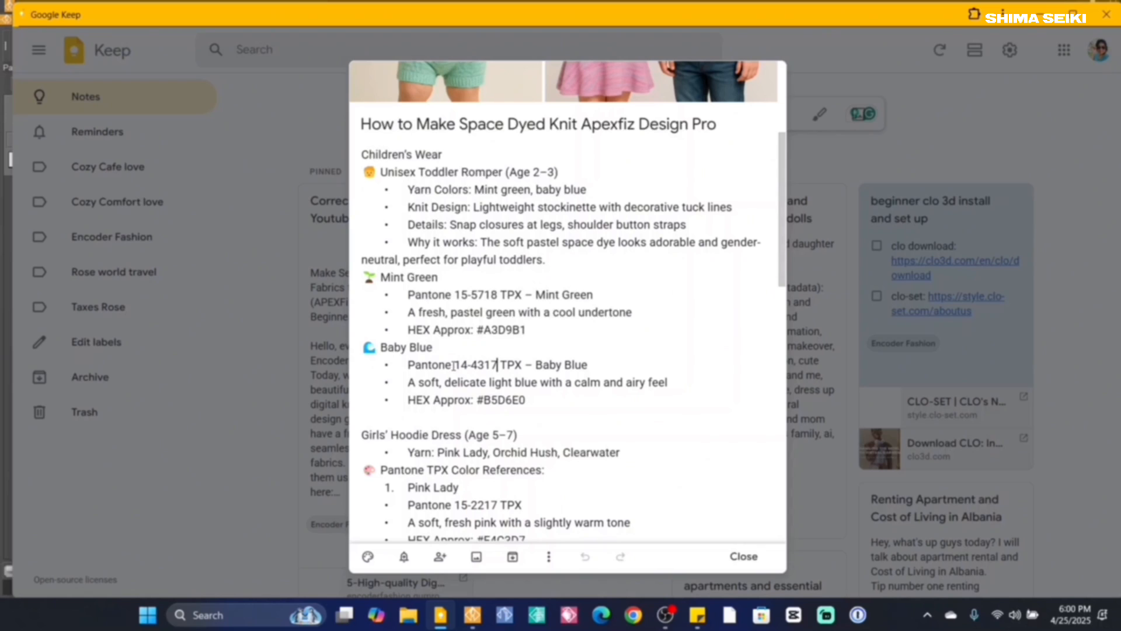
{"action": "left_click_drag", "start_coordinate": [455, 364], "coordinate": [497, 357]}
{"action": "right_click", "coordinate": [490, 368]}
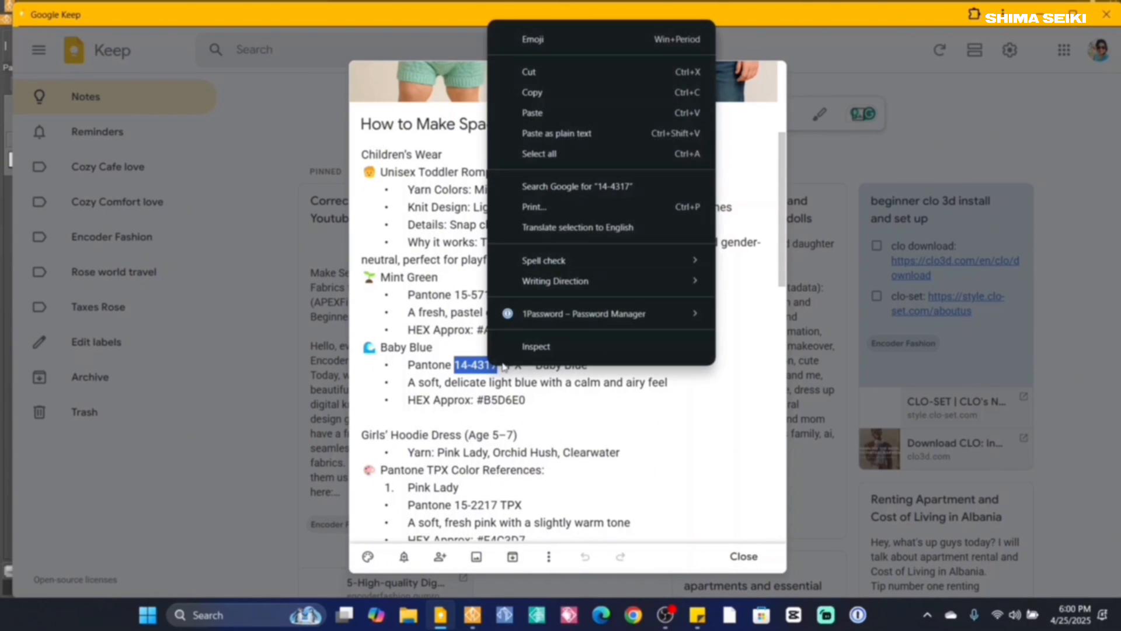
{"action": "left_click", "coordinate": [528, 90]}
{"action": "left_click", "coordinate": [472, 620]}
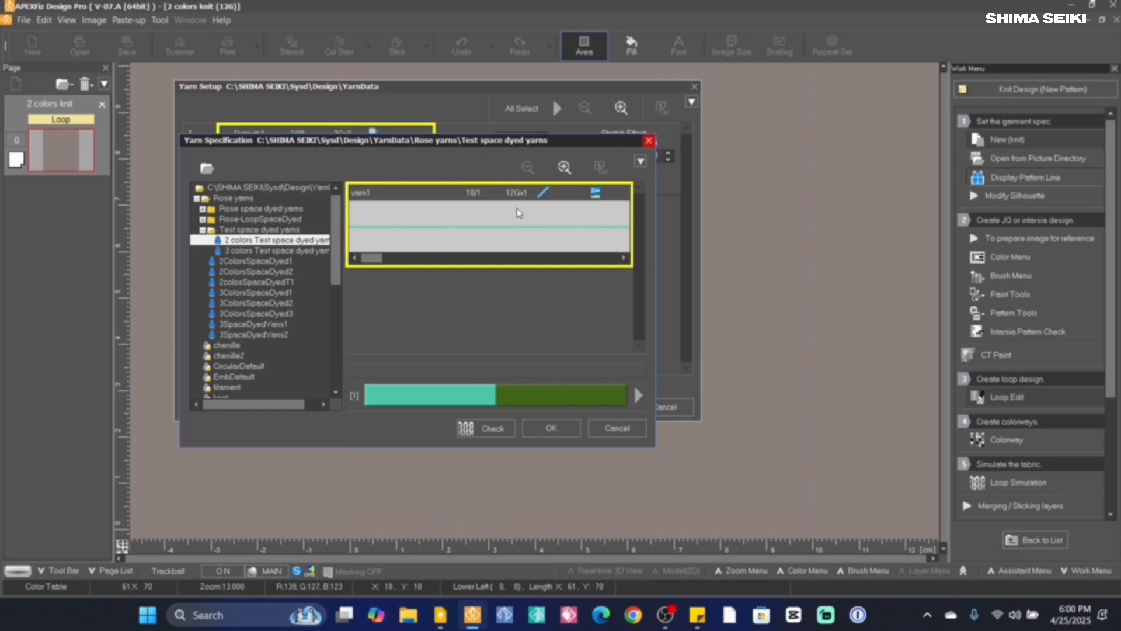
{"action": "double_click", "coordinate": [559, 400]}
{"action": "right_click", "coordinate": [632, 142]}
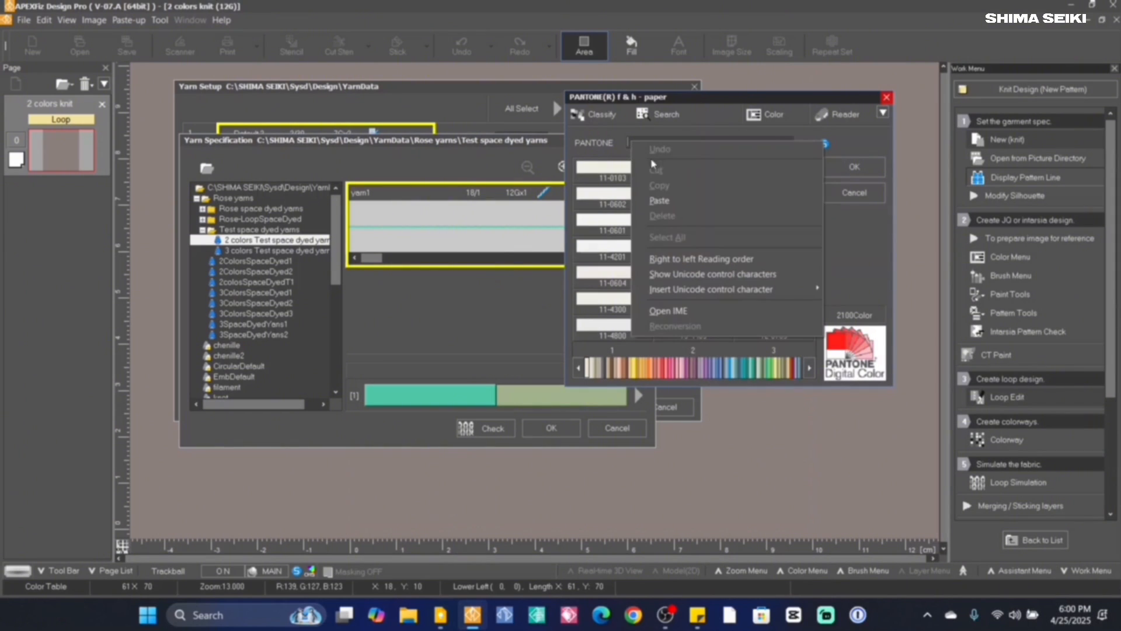
{"action": "left_click", "coordinate": [670, 200]}
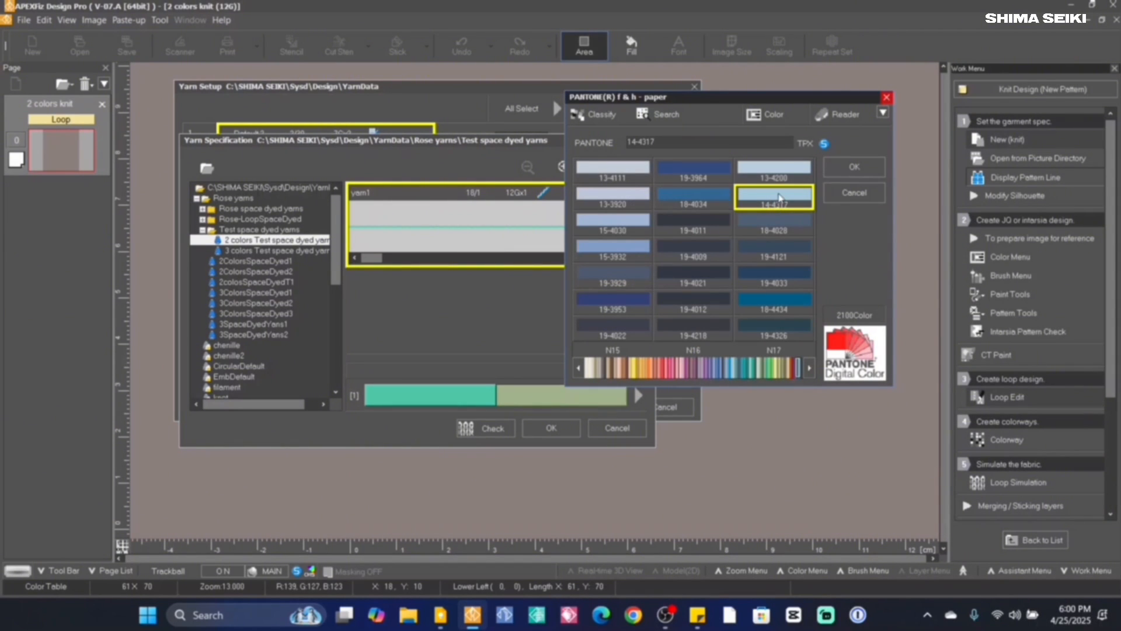
{"action": "left_click", "coordinate": [855, 168]}
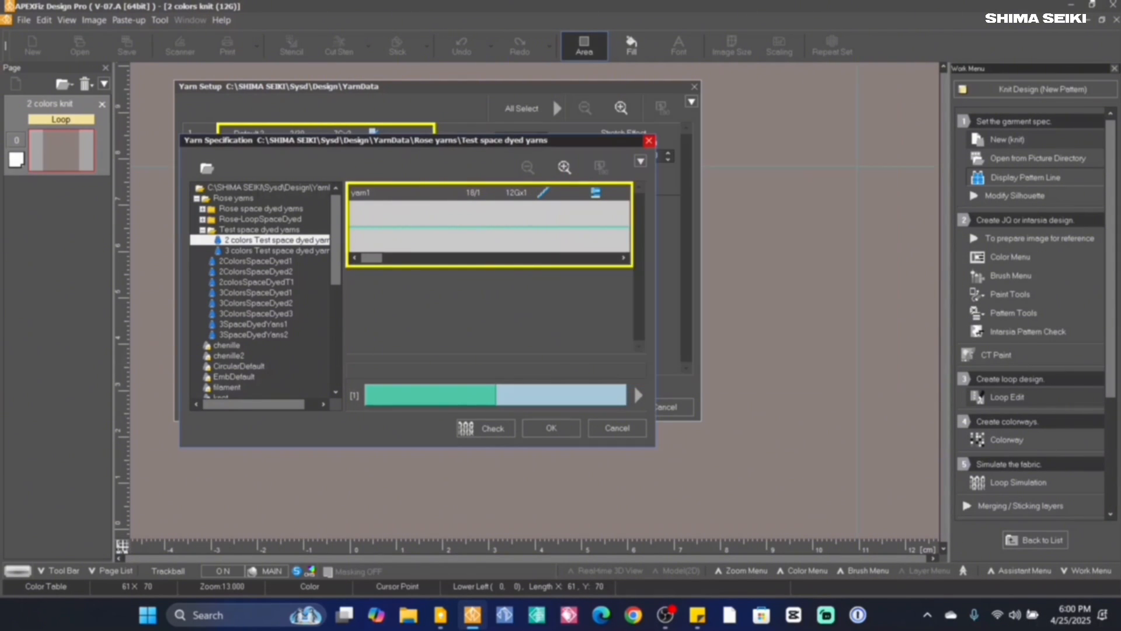
Check the two-color yarn as a swatch, comparing its back knit and front knit images
{"action": "left_click", "coordinate": [476, 430]}
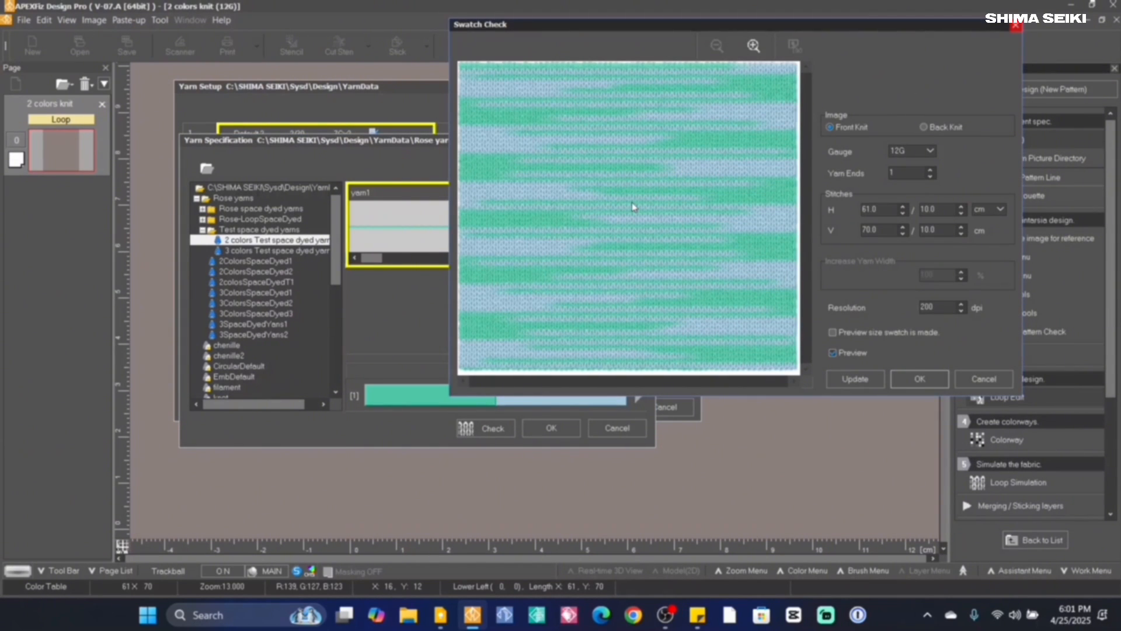
{"action": "left_click", "coordinate": [925, 128]}
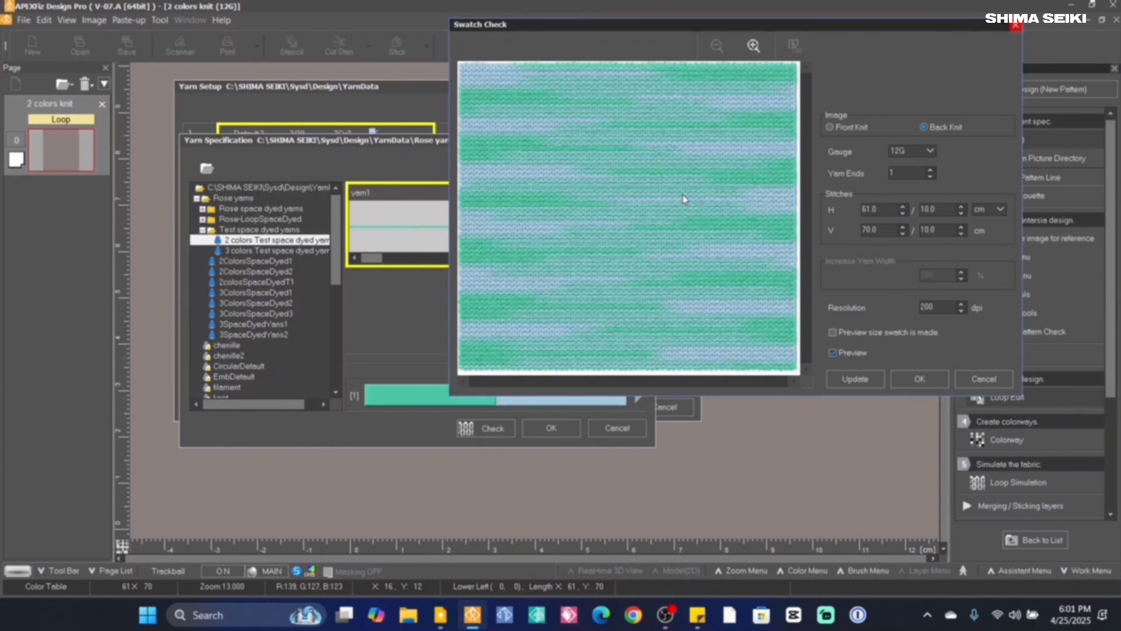
{"action": "left_click", "coordinate": [830, 128]}
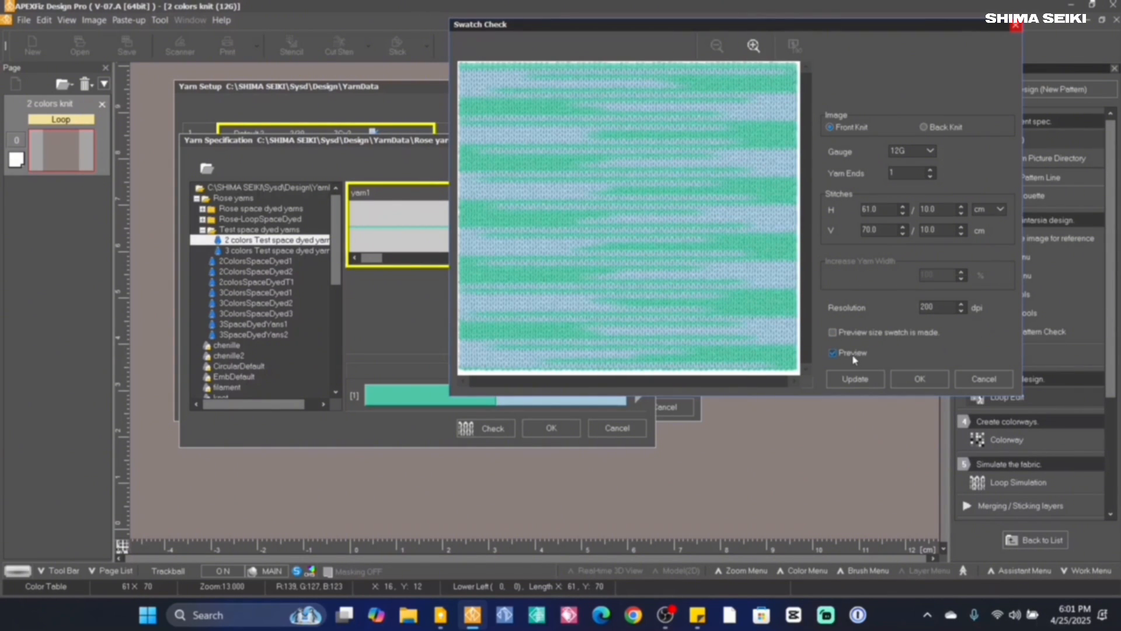
Regenerate the front knit swatch preview several times to compare the color distribution, and close the swatch check
{"action": "left_click", "coordinate": [862, 381]}
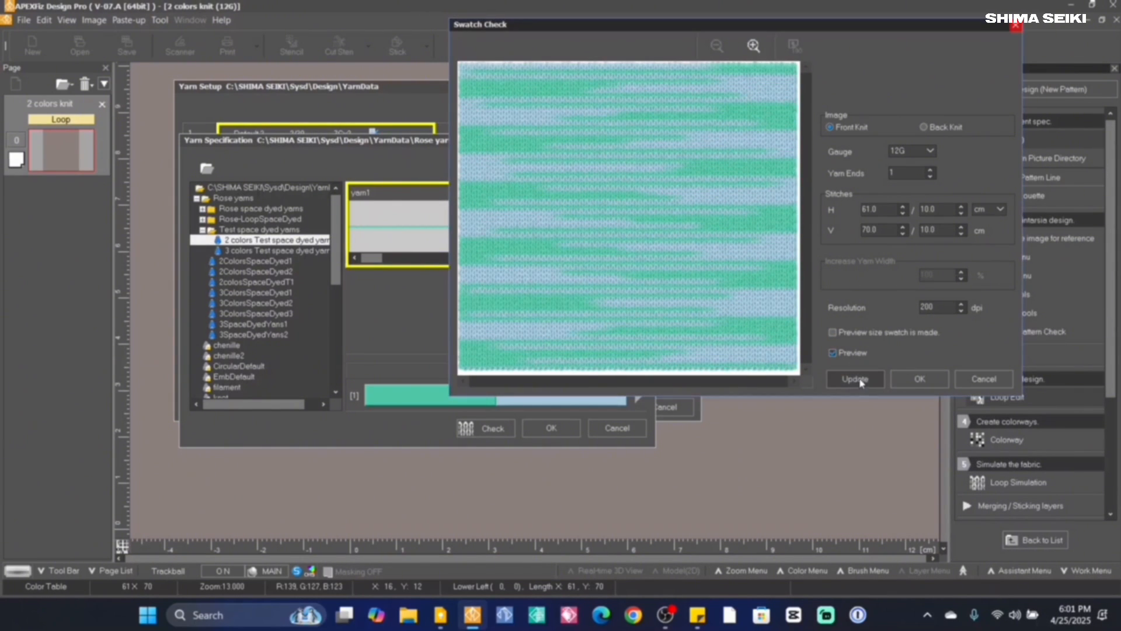
{"action": "left_click", "coordinate": [864, 381]}
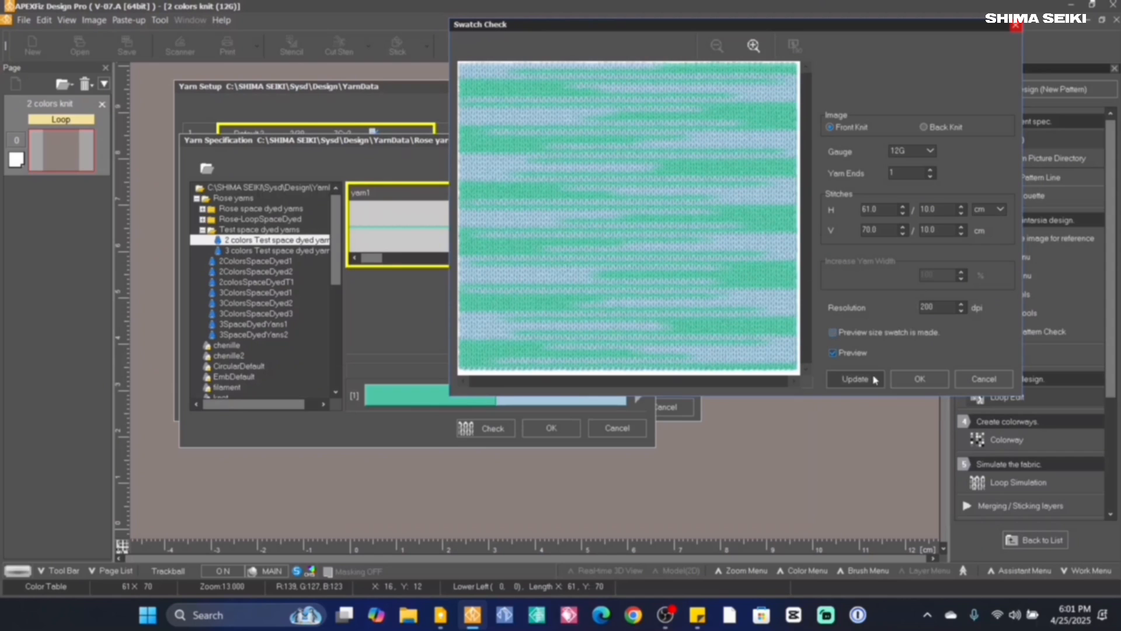
{"action": "left_click", "coordinate": [855, 380]}
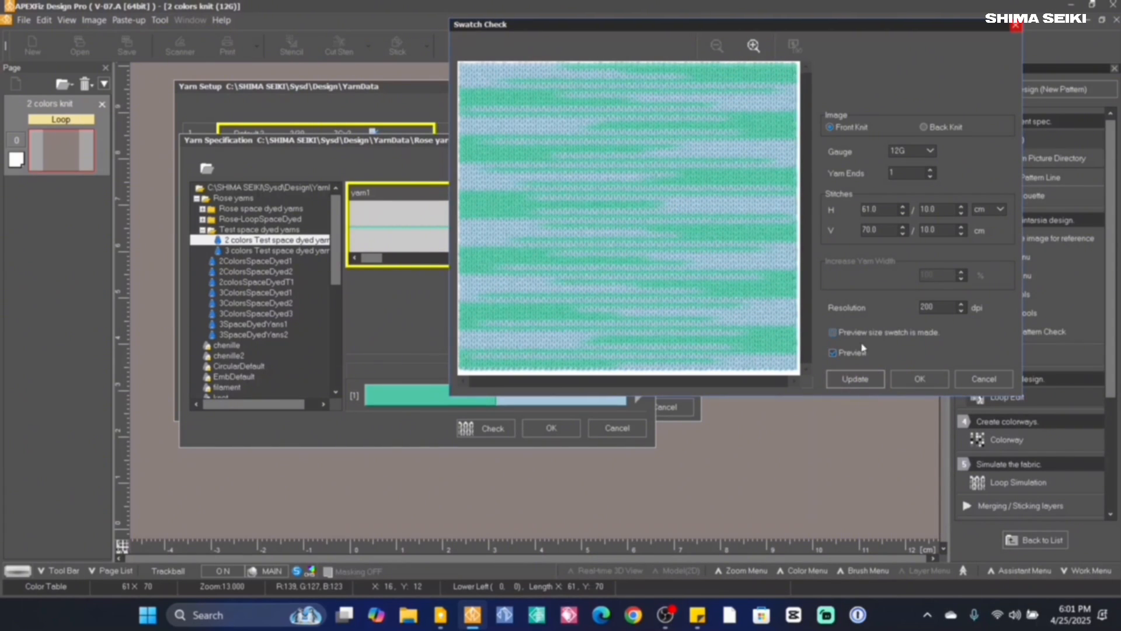
{"action": "left_click", "coordinate": [866, 383]}
{"action": "left_click", "coordinate": [861, 383]}
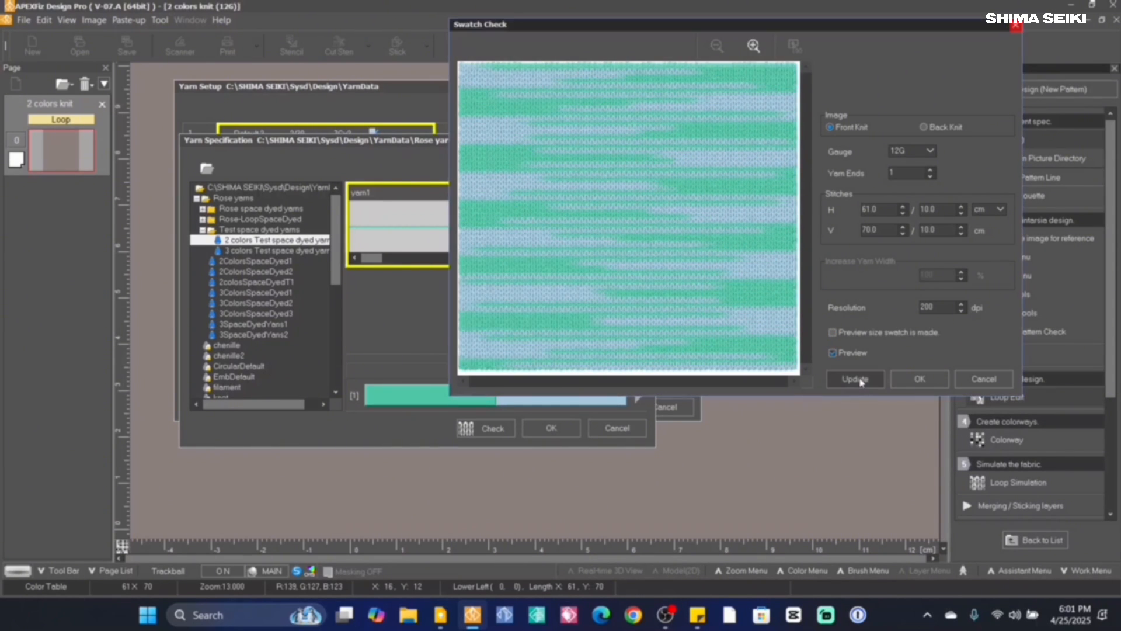
{"action": "left_click", "coordinate": [861, 383]}
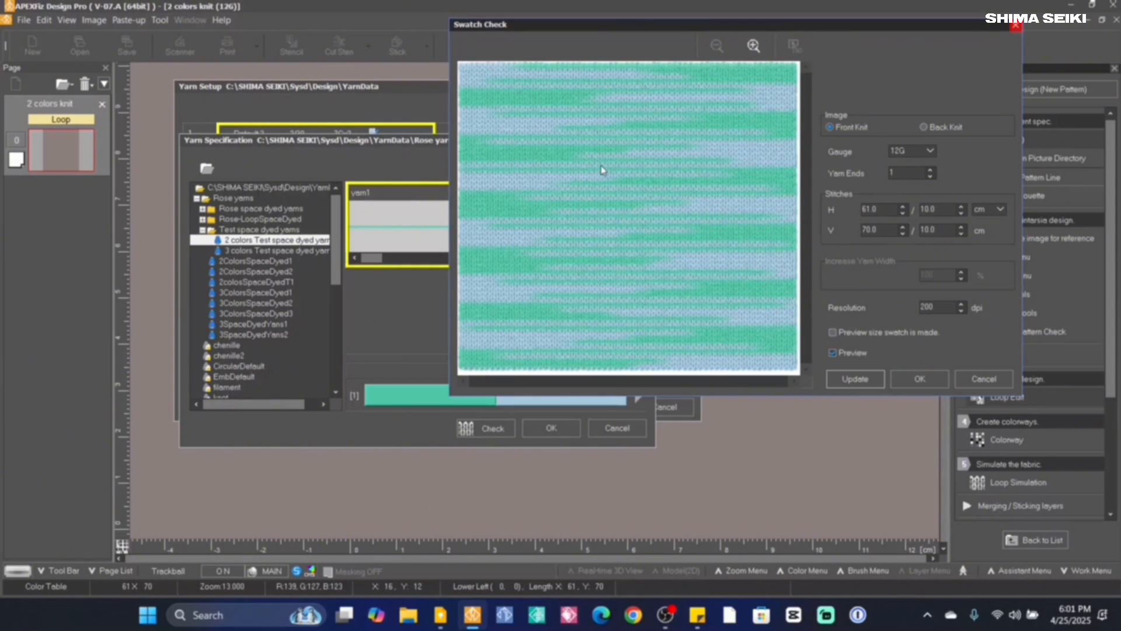
{"action": "left_click", "coordinate": [919, 379]}
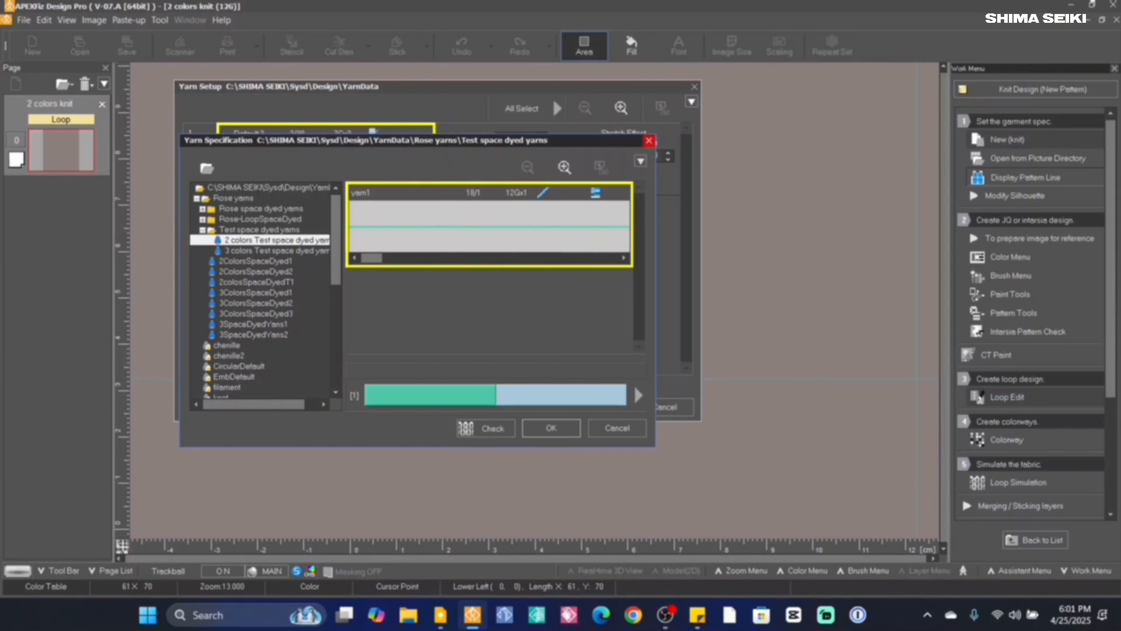
Accept the two-color yarn with Cotton Count (Ne) as the thickness unit, run the loop simulation and leave its settings
{"action": "left_click", "coordinate": [550, 428]}
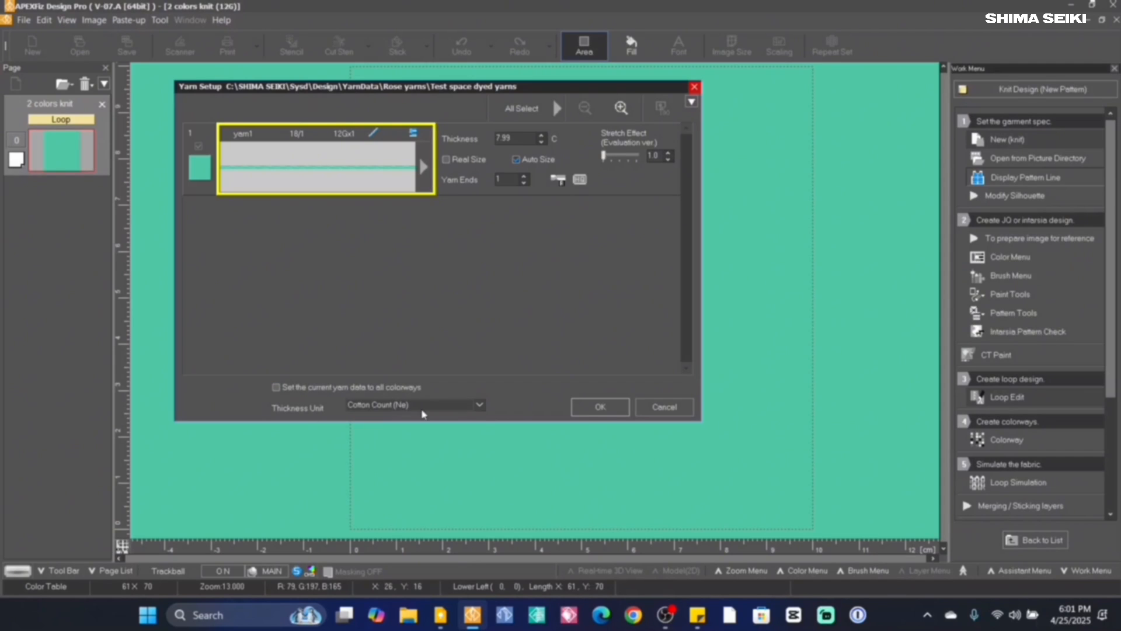
{"action": "left_click", "coordinate": [426, 405]}
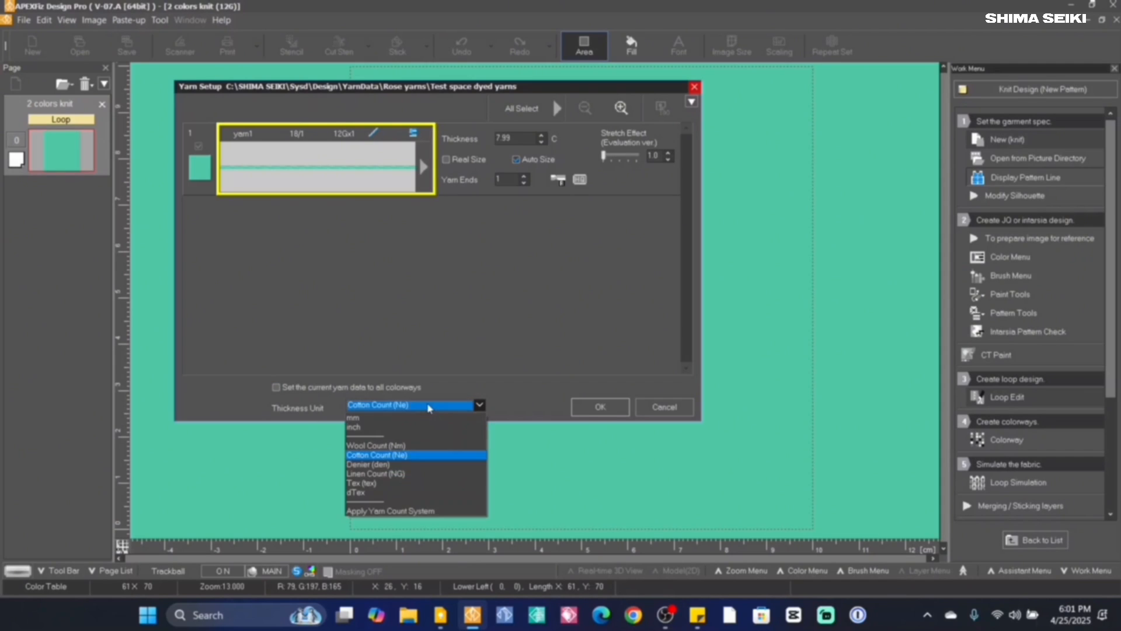
{"action": "left_click", "coordinate": [377, 455]}
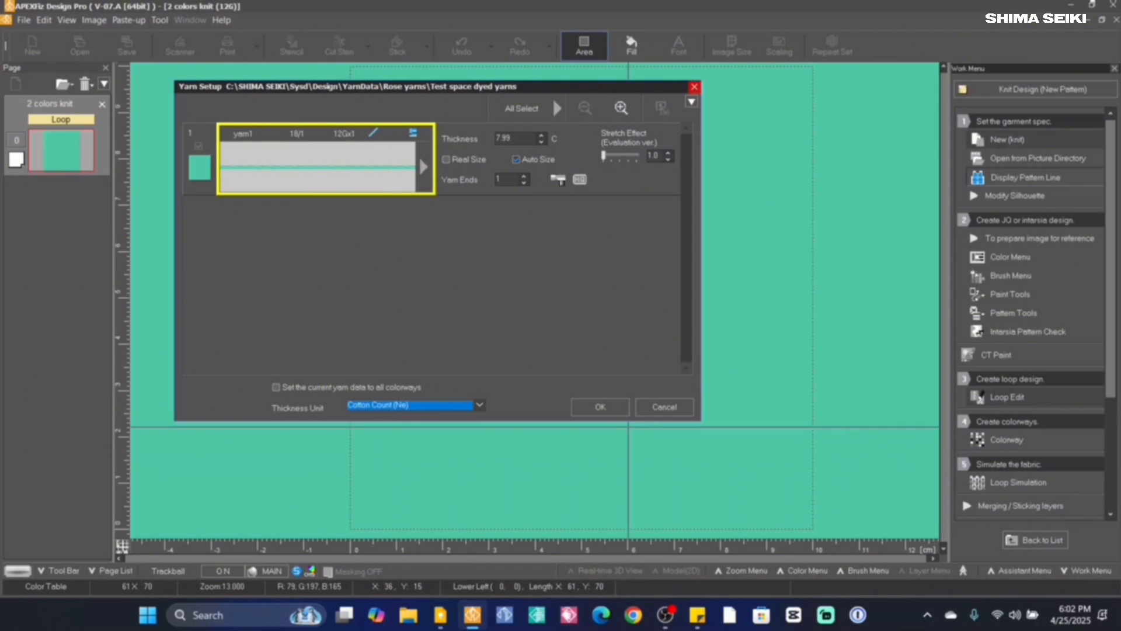
{"action": "left_click", "coordinate": [600, 406]}
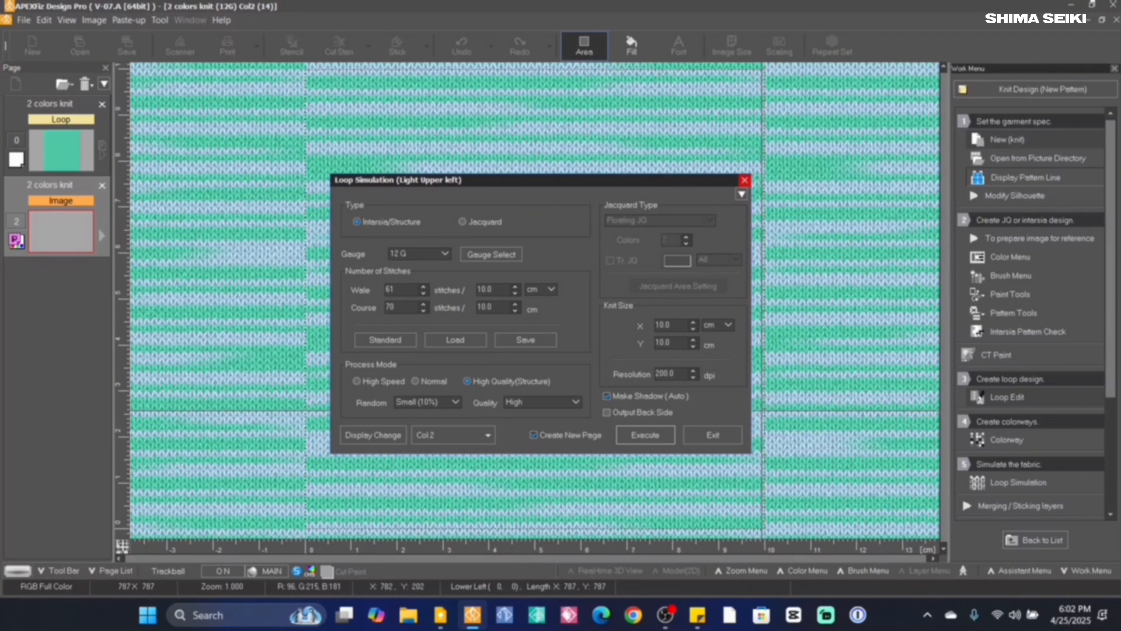
{"action": "left_click", "coordinate": [713, 435]}
Set the simulated fabric's repeat to the vertically staggered layout with a 50% step width
{"action": "scroll", "coordinate": [617, 353], "scroll_direction": "up", "scroll_amount": 5}
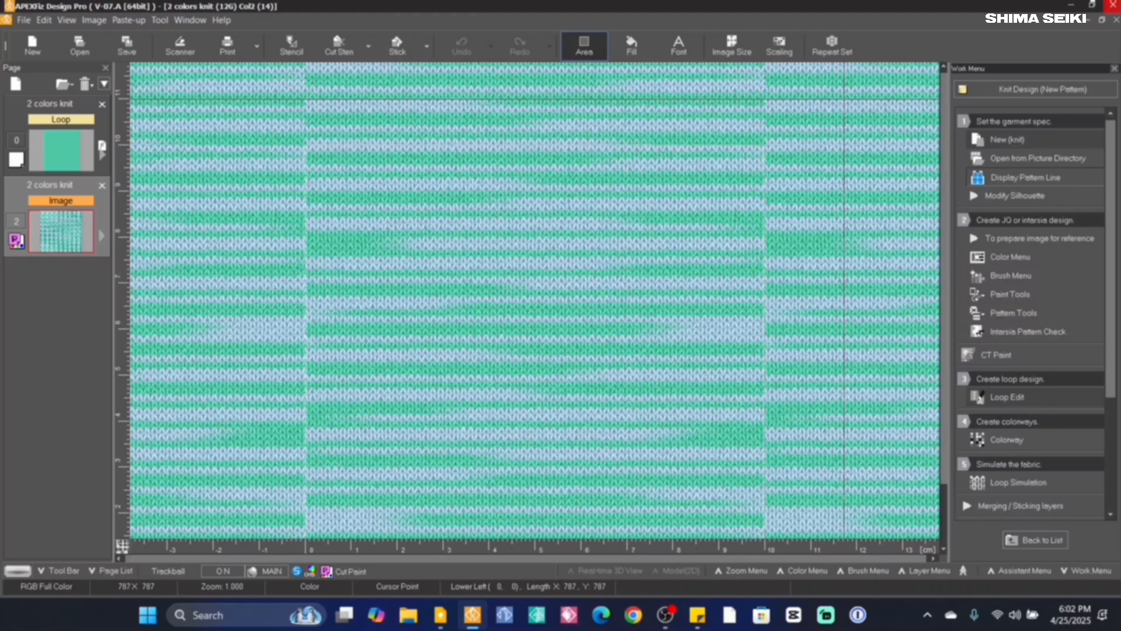
{"action": "left_click", "coordinate": [832, 45]}
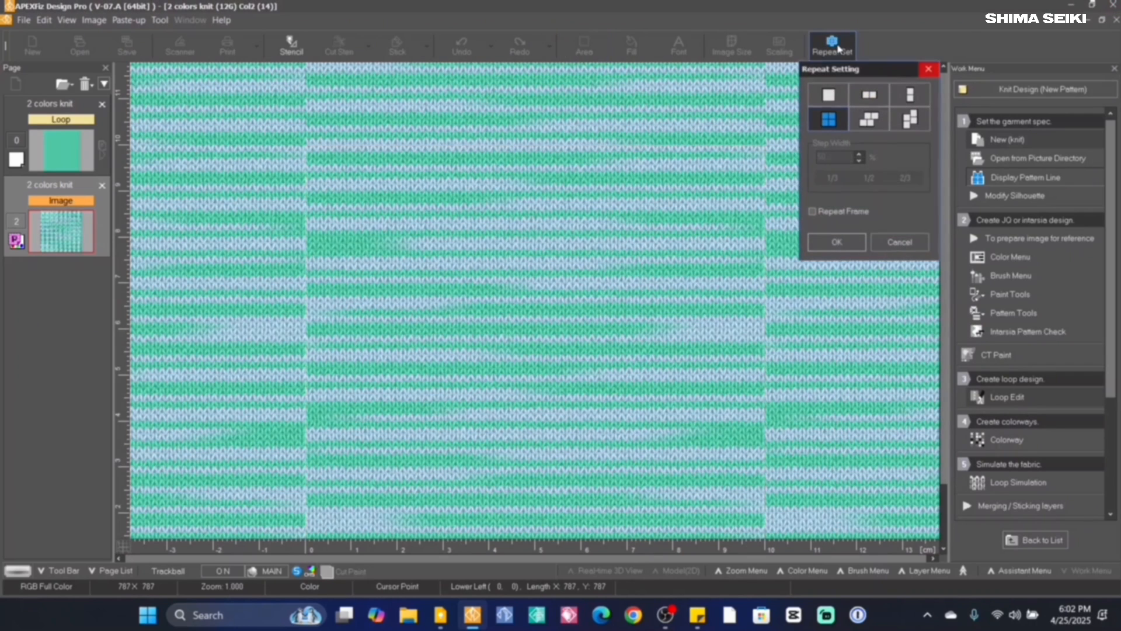
{"action": "left_click", "coordinate": [916, 121]}
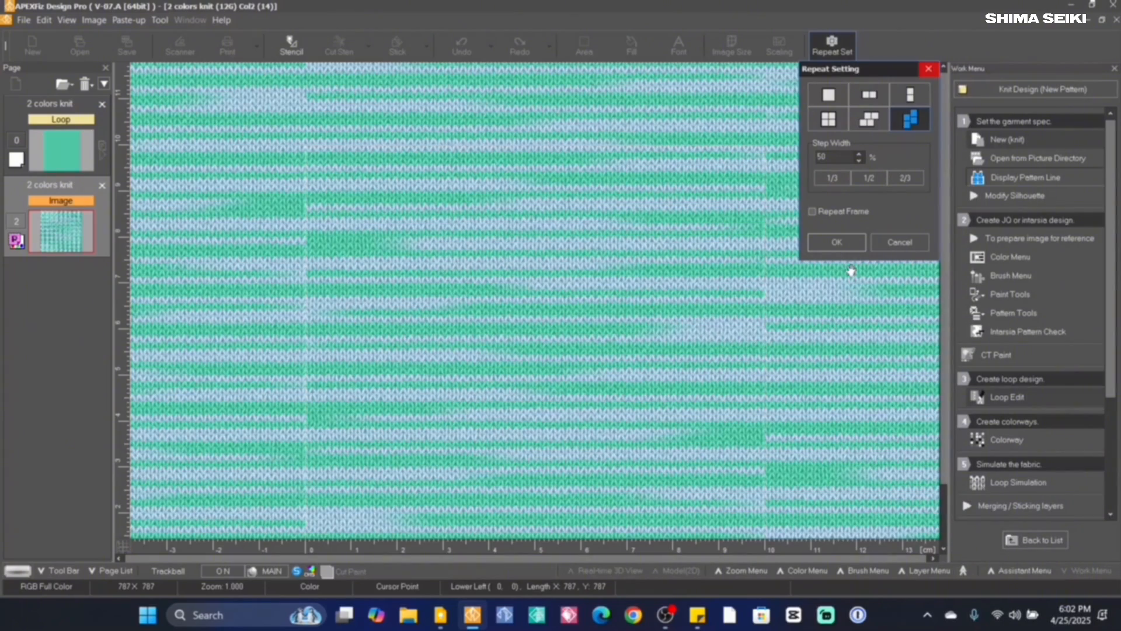
{"action": "left_click", "coordinate": [837, 242]}
{"action": "scroll", "coordinate": [613, 392], "scroll_direction": "down", "scroll_amount": 4}
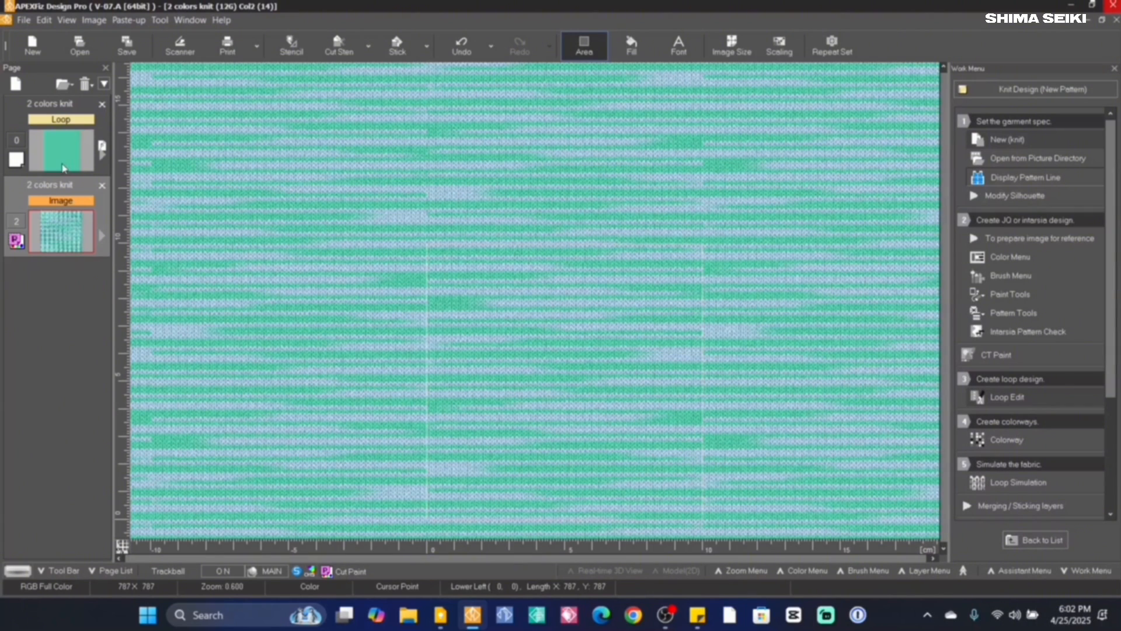
Return to the Loop page, execute the loop simulation again and open the yarn specification for its yarn
{"action": "left_click", "coordinate": [64, 153]}
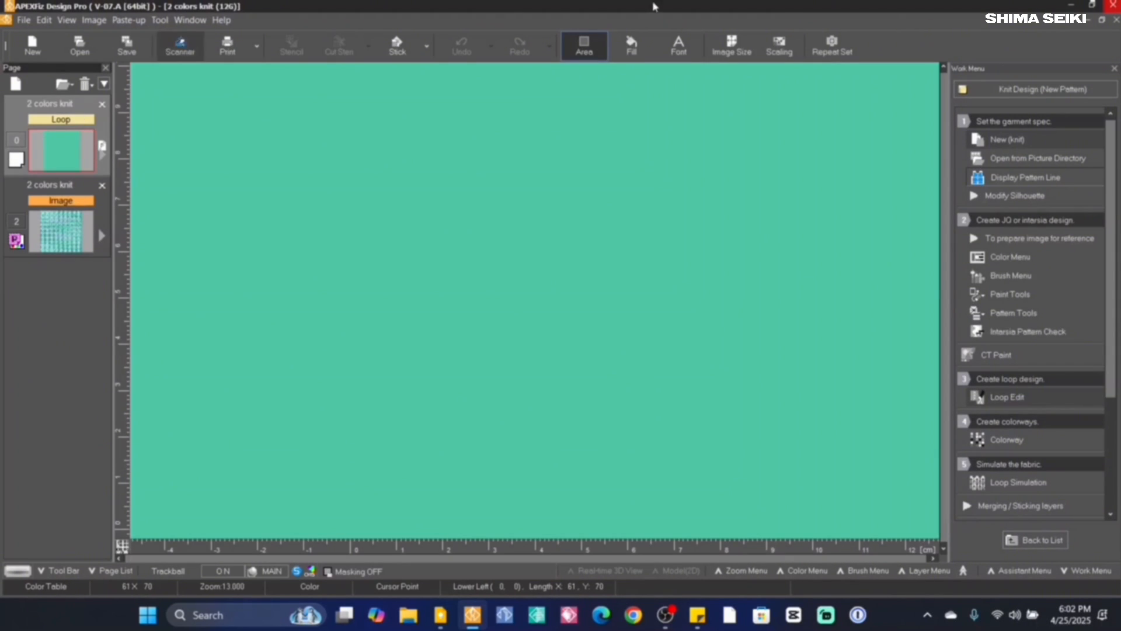
{"action": "left_click", "coordinate": [999, 484]}
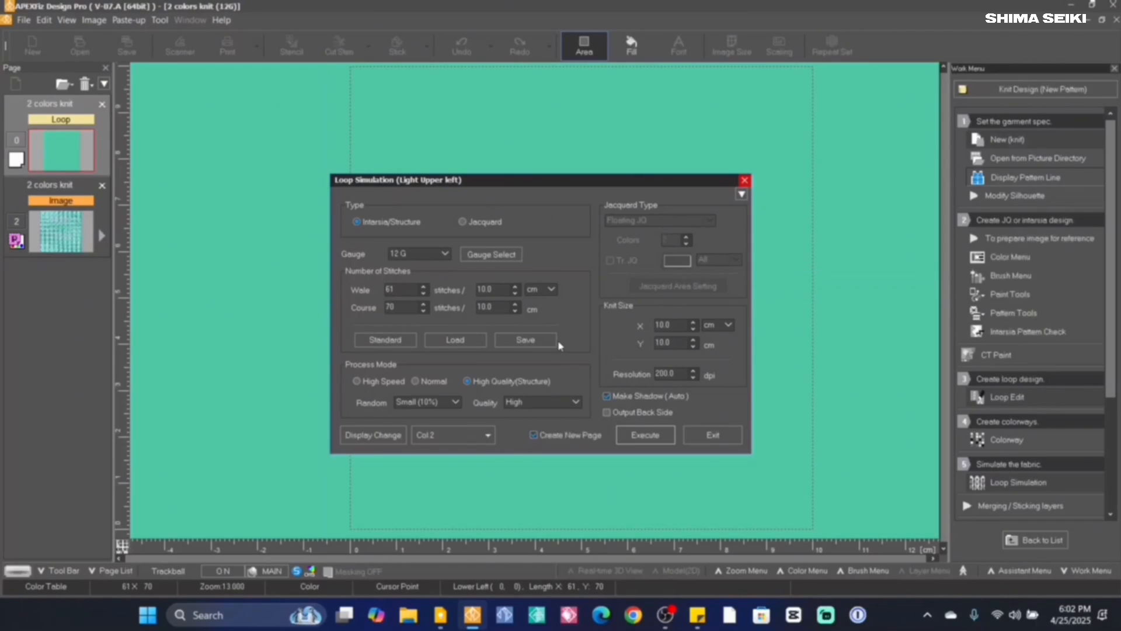
{"action": "left_click", "coordinate": [645, 435]}
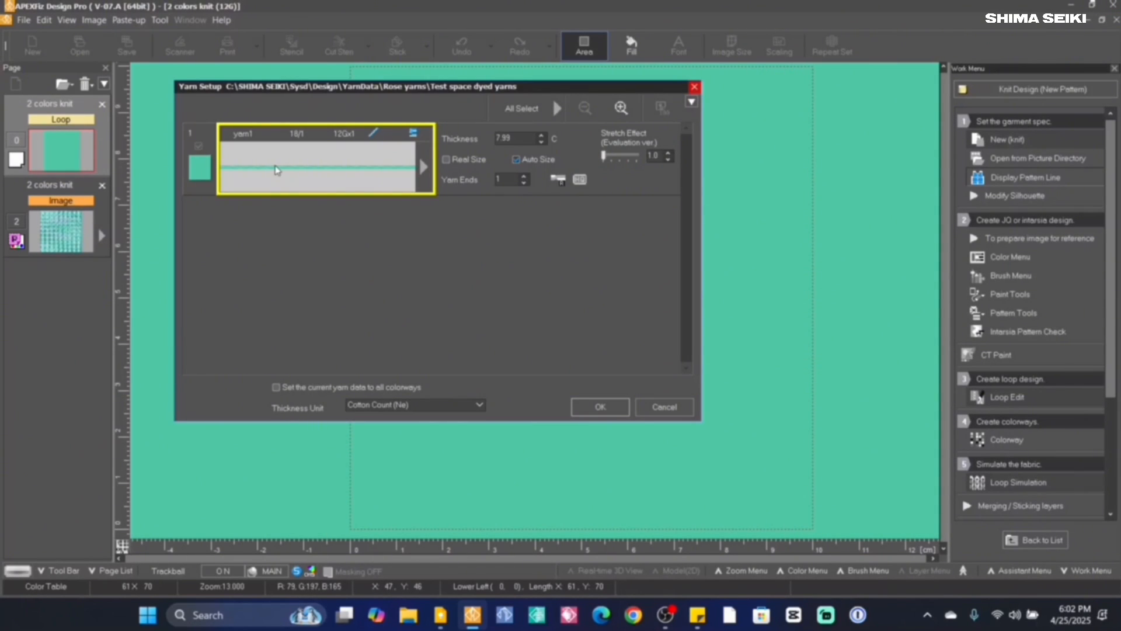
{"action": "double_click", "coordinate": [276, 170]}
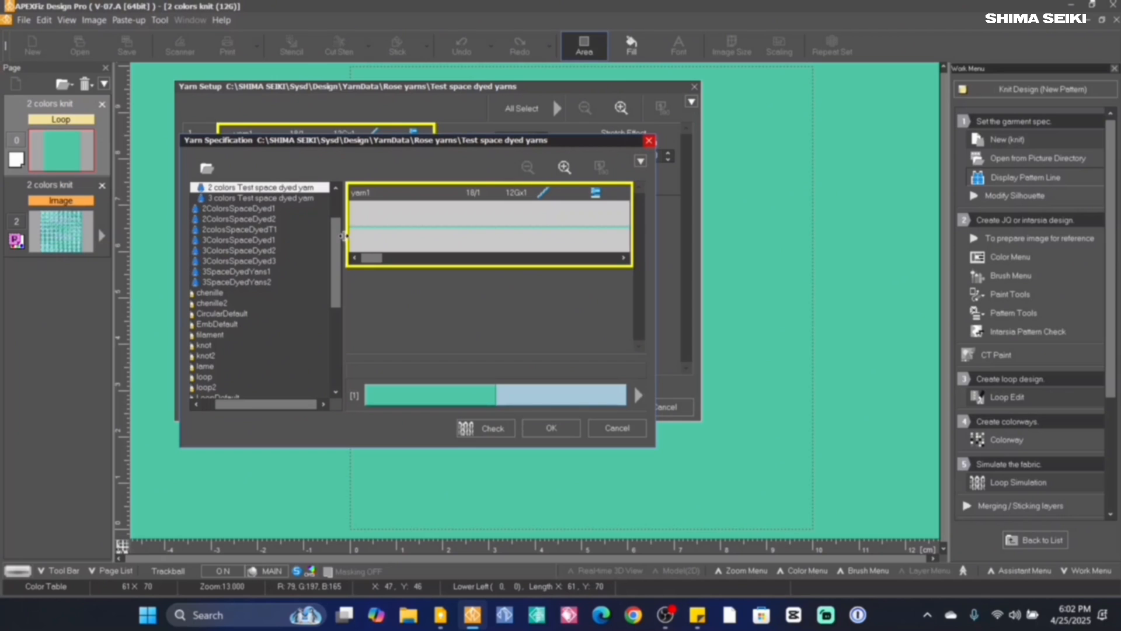
Select the 3 colors Test space dyed yarn and swap its first two colors so baby blue comes before mint green
{"action": "left_click", "coordinate": [254, 190]}
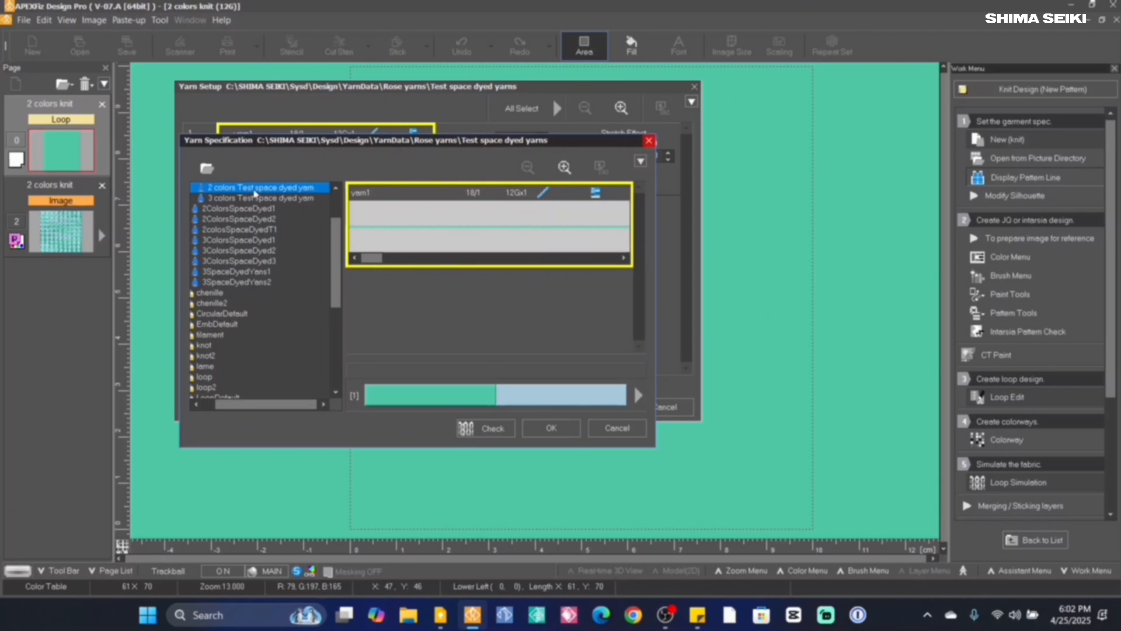
{"action": "left_click", "coordinate": [251, 198]}
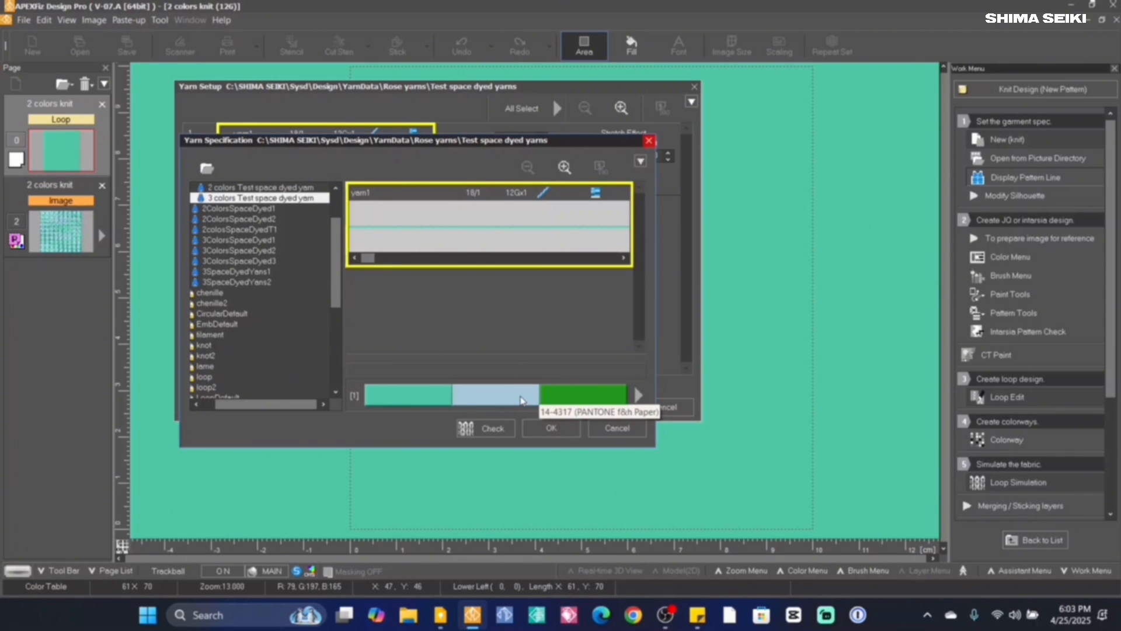
{"action": "left_click_drag", "start_coordinate": [521, 401], "coordinate": [421, 403]}
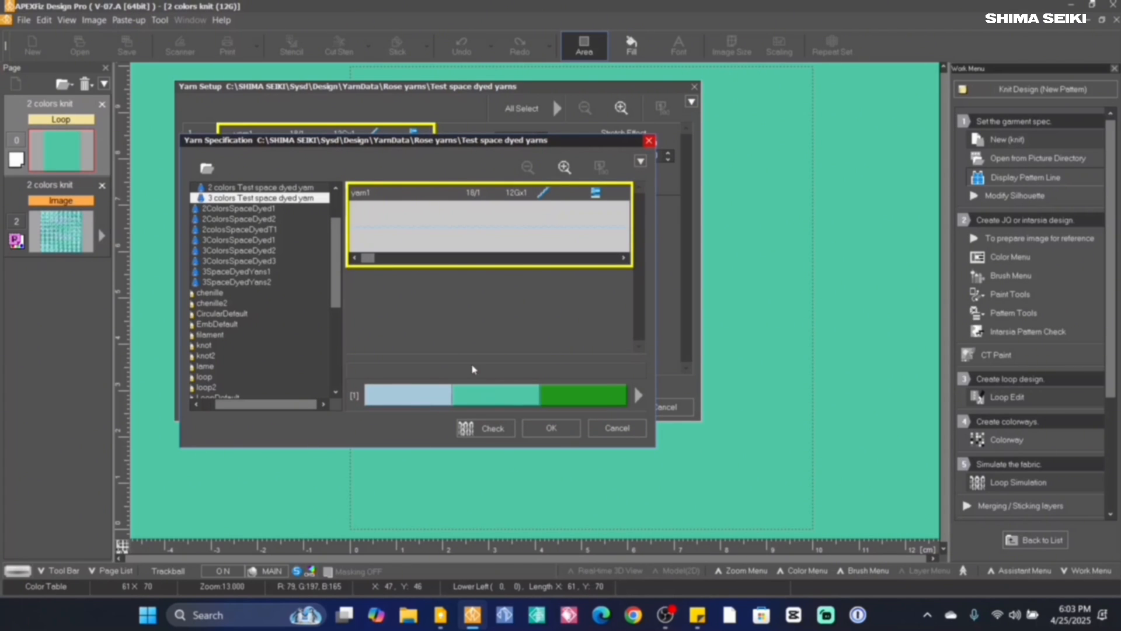
Set the yarn's first color to Pink Lady, Pantone 15-2217 TPX, copying the code from the Google Keep note
{"action": "double_click", "coordinate": [400, 402]}
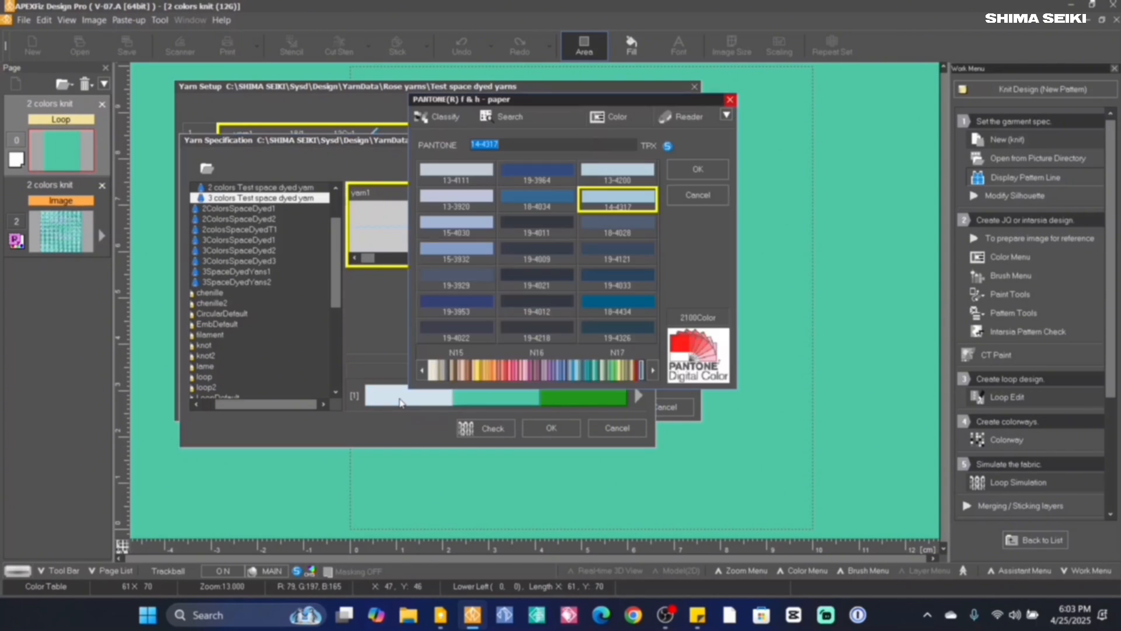
{"action": "left_click", "coordinate": [440, 615]}
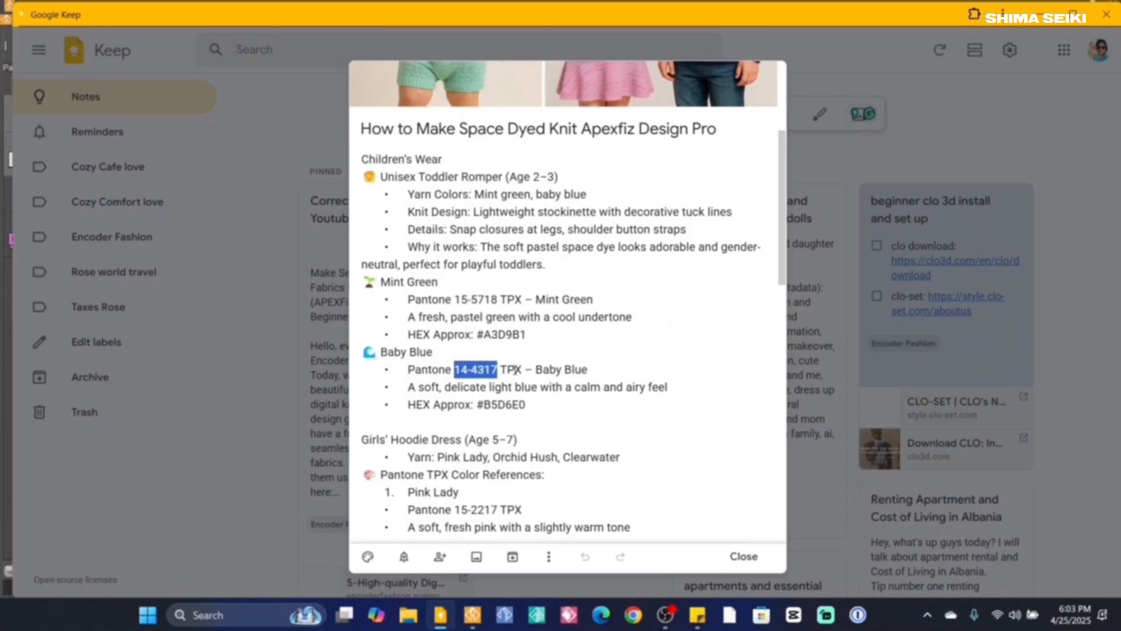
{"action": "scroll", "coordinate": [515, 369], "scroll_direction": "down", "scroll_amount": 4}
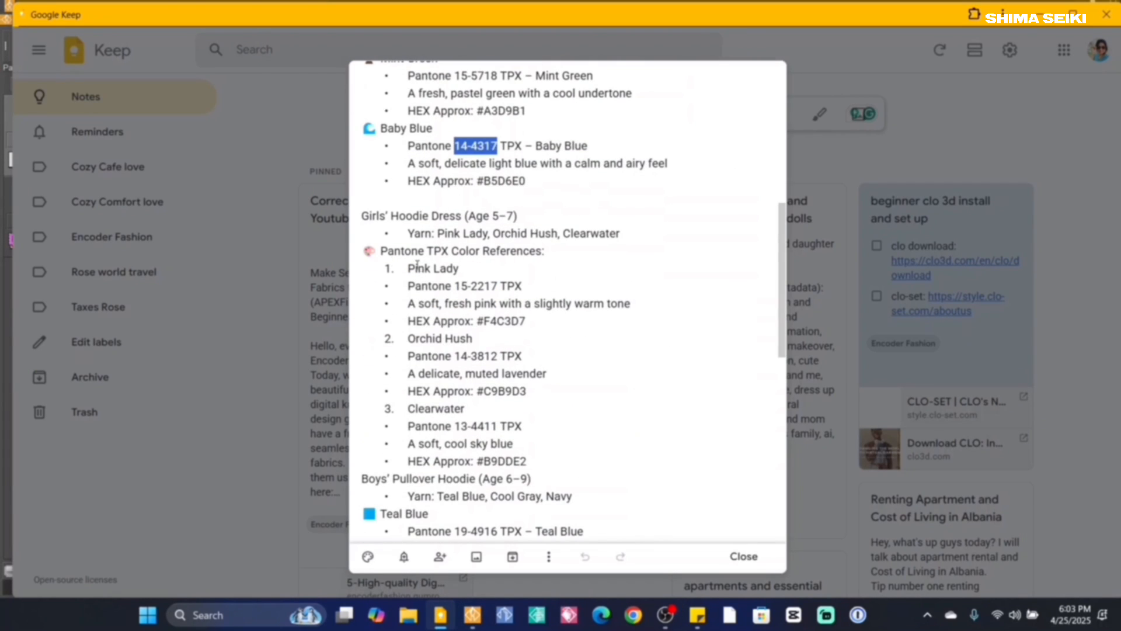
{"action": "scroll", "coordinate": [555, 262], "scroll_direction": "down", "scroll_amount": 1}
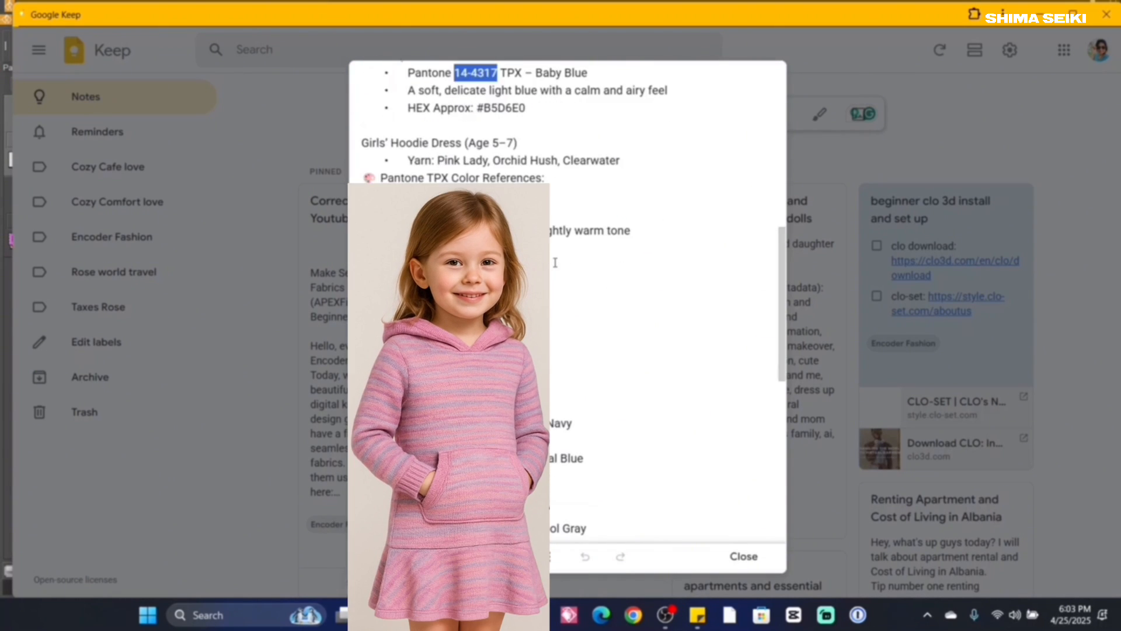
{"action": "scroll", "coordinate": [555, 262], "scroll_direction": "up", "scroll_amount": 1}
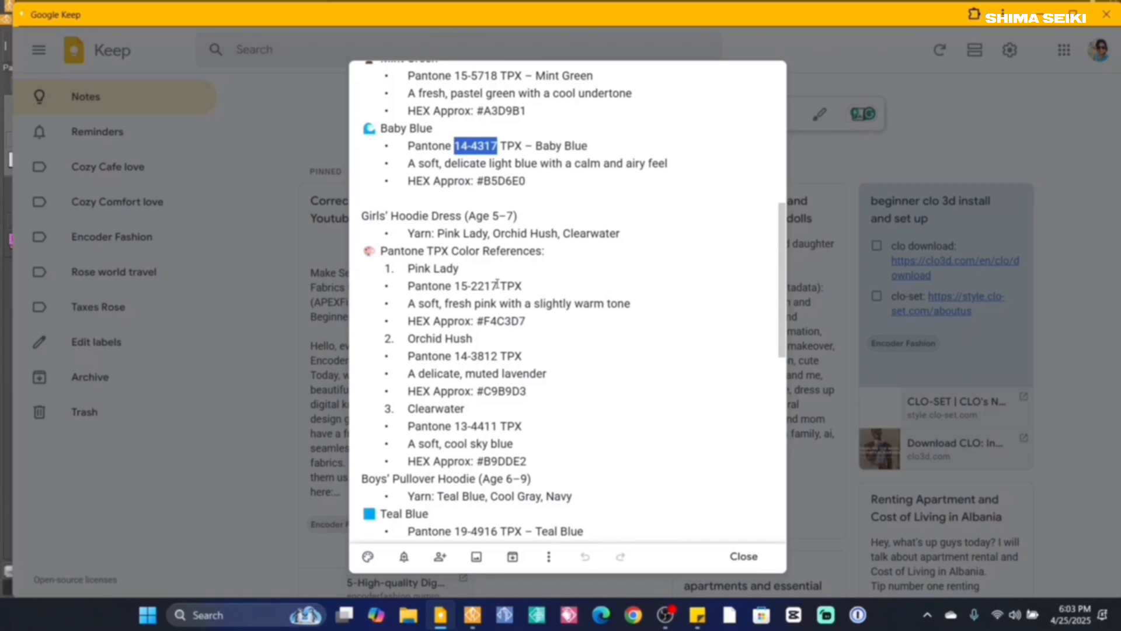
{"action": "left_click_drag", "start_coordinate": [498, 285], "coordinate": [454, 286]}
{"action": "right_click", "coordinate": [476, 285]}
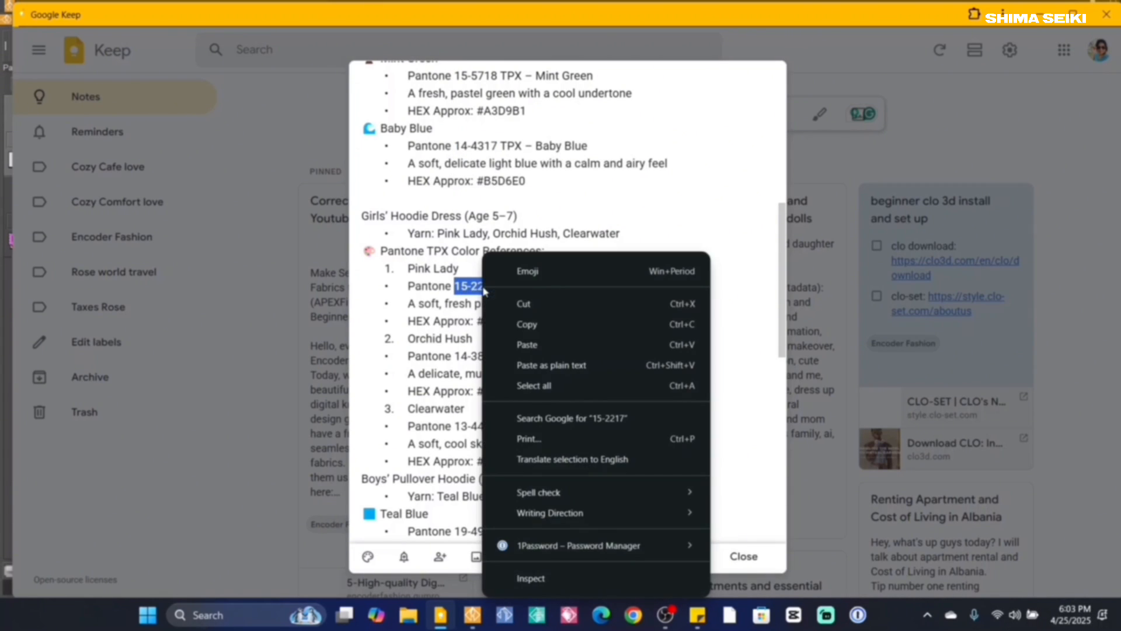
{"action": "left_click", "coordinate": [546, 324]}
{"action": "left_click", "coordinate": [472, 618]}
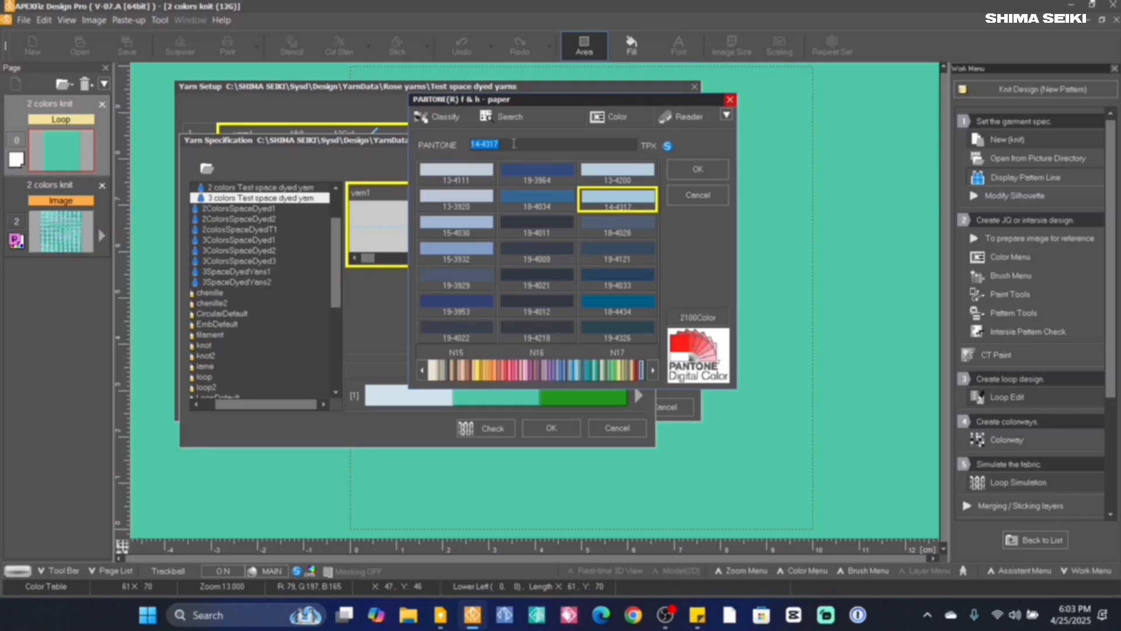
{"action": "right_click", "coordinate": [492, 142]}
{"action": "left_click", "coordinate": [537, 207]}
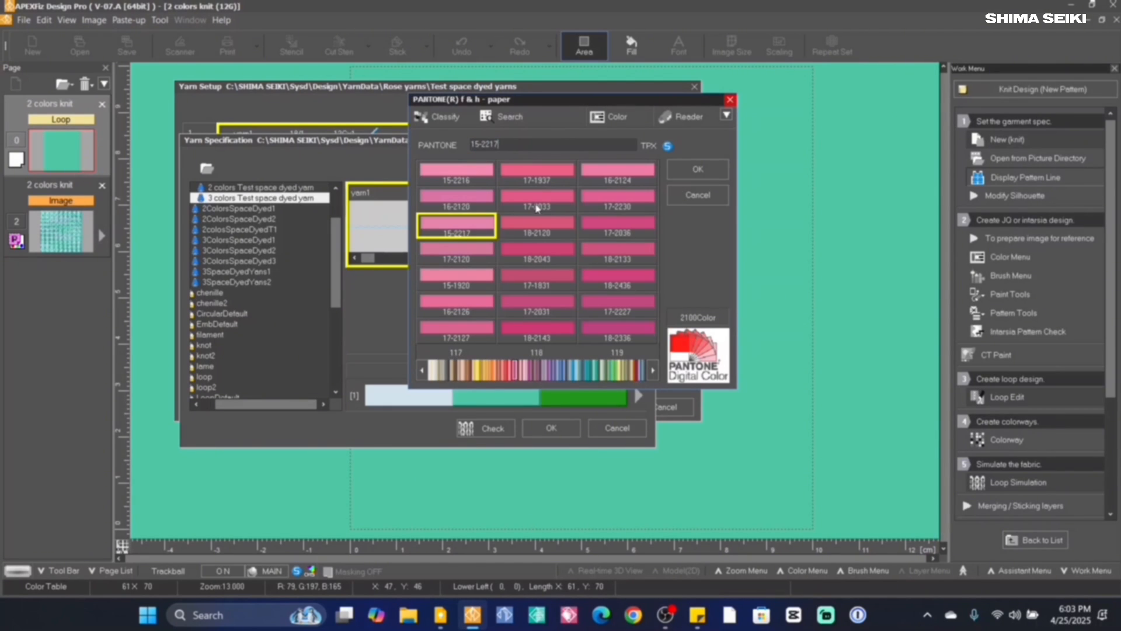
{"action": "left_click", "coordinate": [697, 169]}
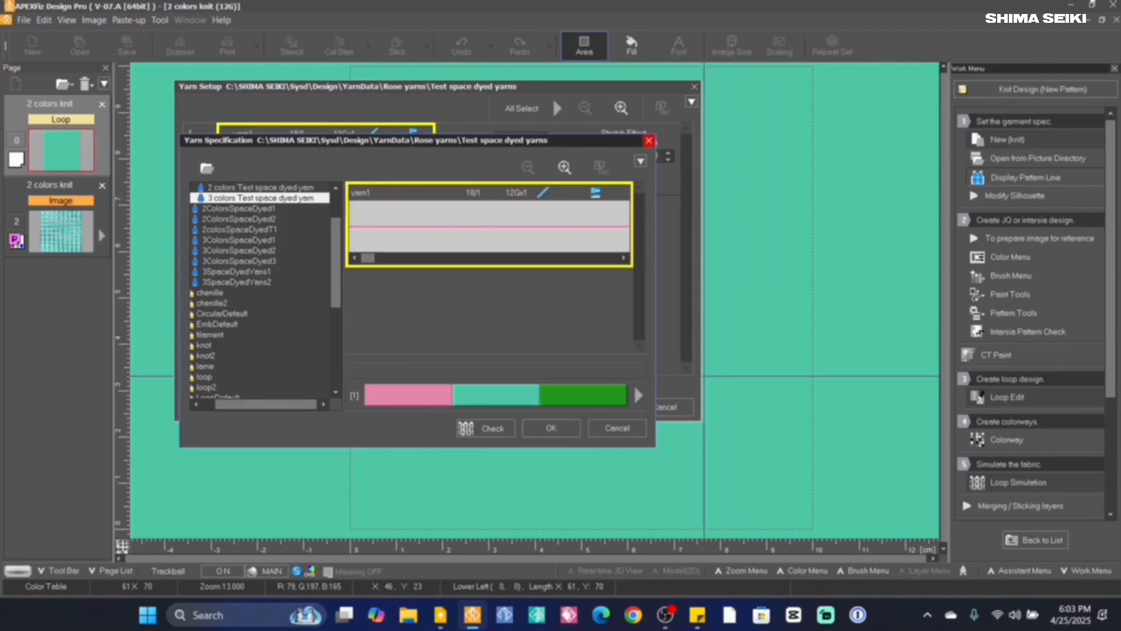
Replace the yarn's mint green second color with Orchid Hush, Pantone 14-3812 TPX, using the code from the Google Keep note
{"action": "double_click", "coordinate": [508, 404]}
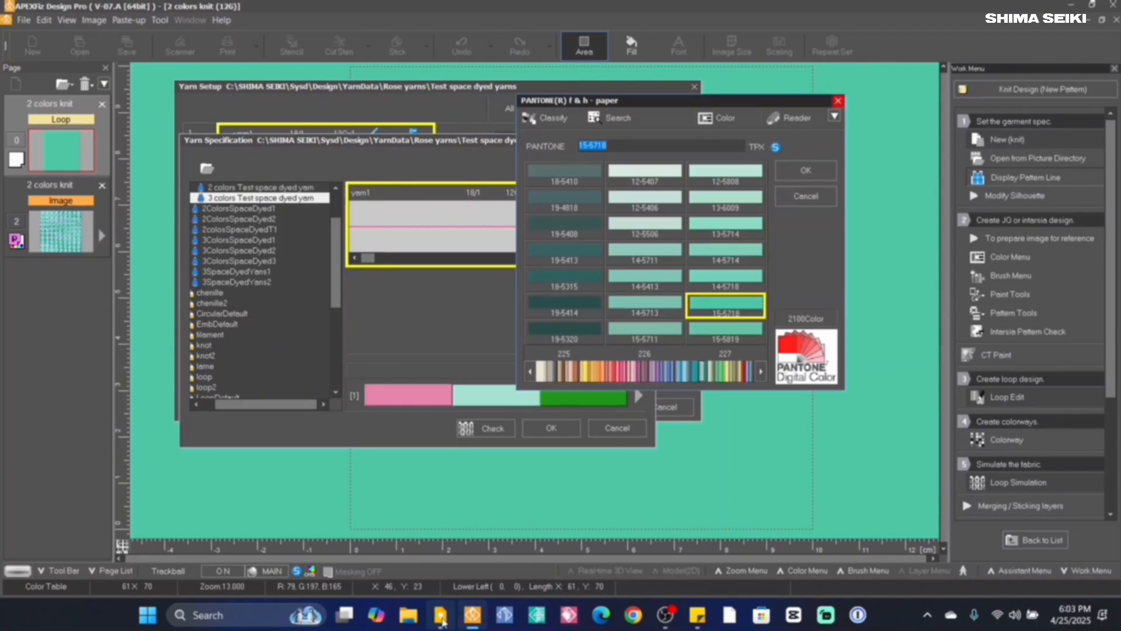
{"action": "left_click", "coordinate": [441, 615]}
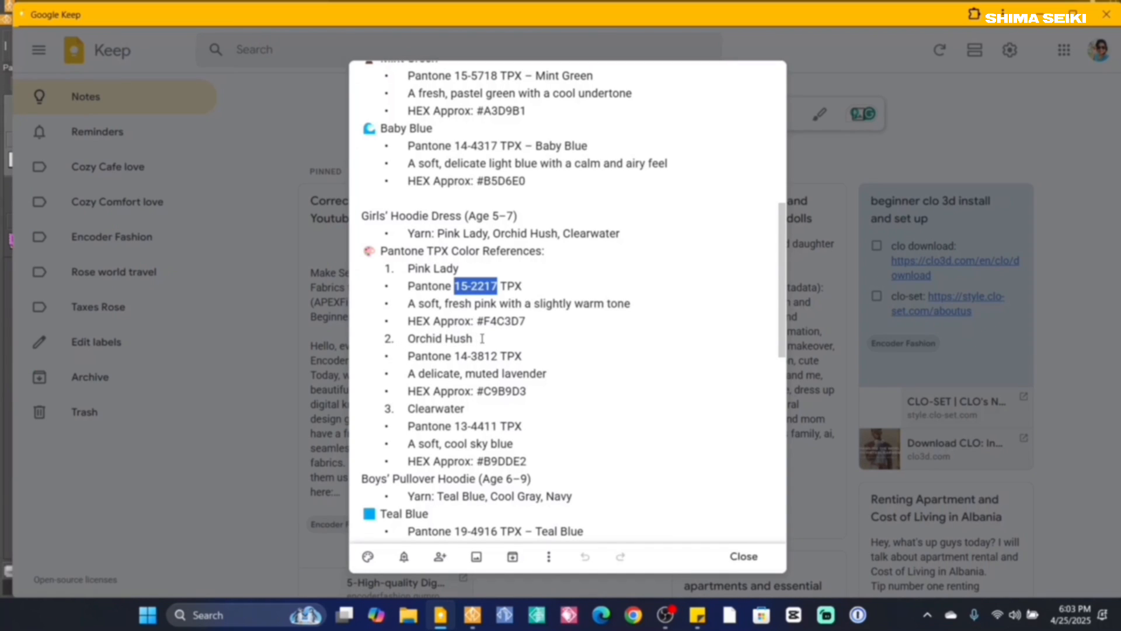
{"action": "left_click_drag", "start_coordinate": [497, 354], "coordinate": [455, 356]}
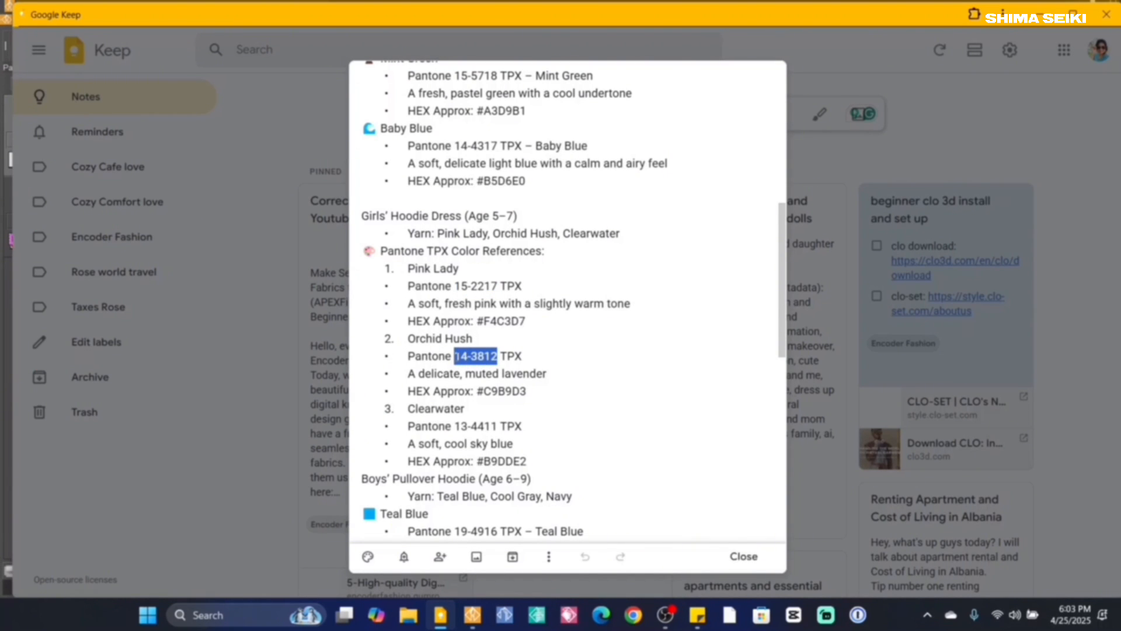
{"action": "right_click", "coordinate": [474, 357]}
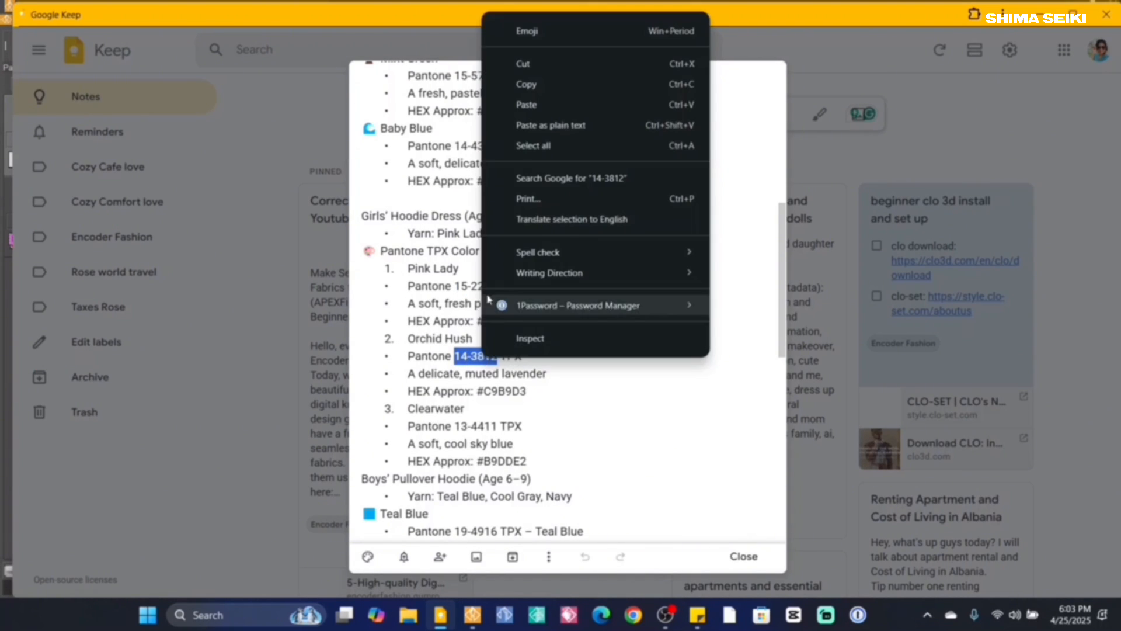
{"action": "left_click", "coordinate": [516, 84]}
{"action": "left_click", "coordinate": [472, 615]}
{"action": "double_click", "coordinate": [593, 146]}
{"action": "right_click", "coordinate": [593, 146]}
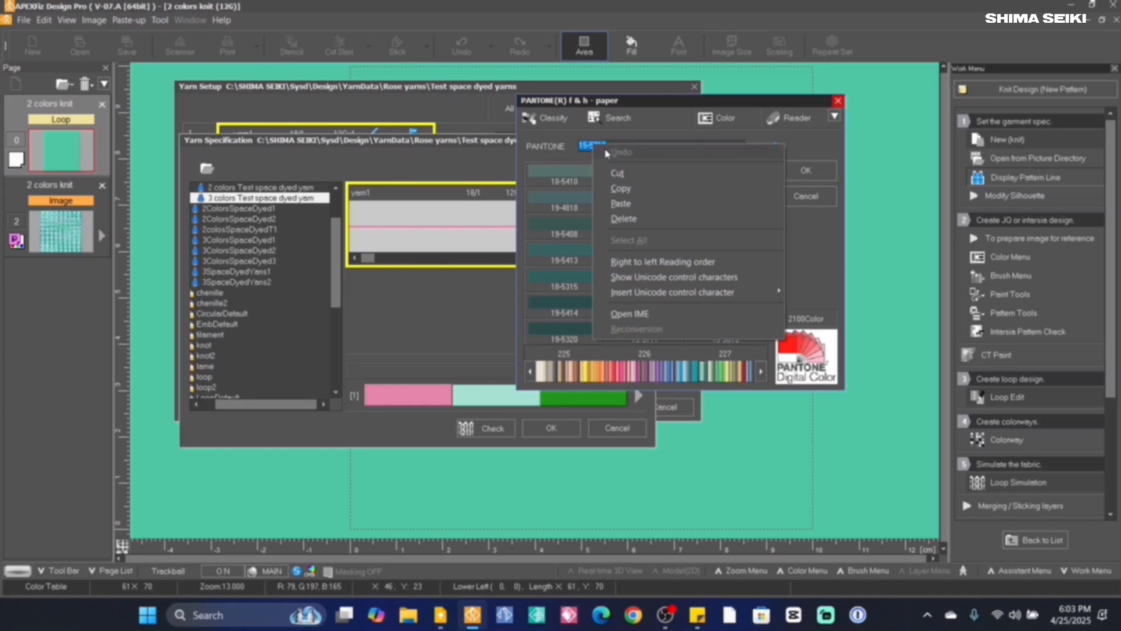
{"action": "left_click", "coordinate": [613, 198]}
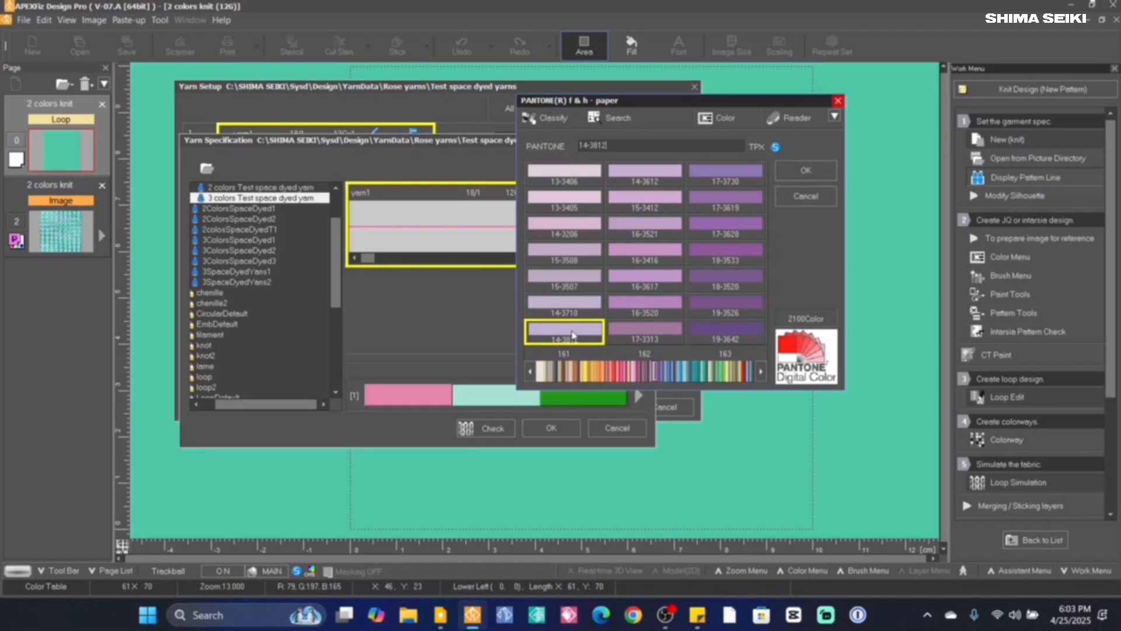
{"action": "left_click", "coordinate": [805, 170]}
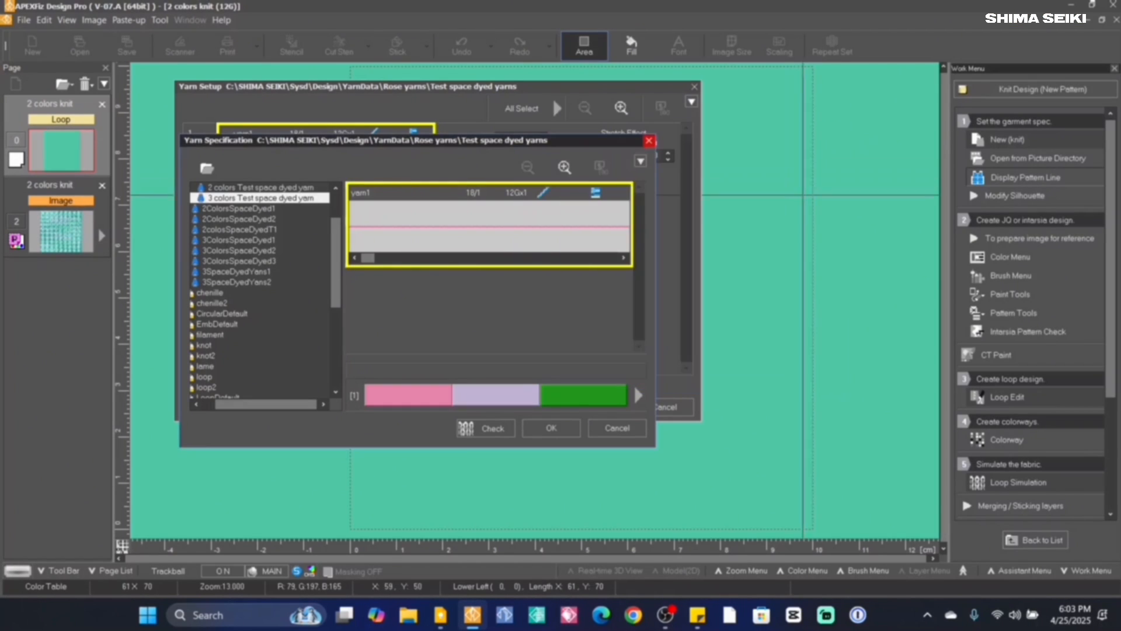
Change the yarn's green third color to Clearwater, Pantone 13-4411 TPX, taking the code from the Google Keep note
{"action": "left_click", "coordinate": [577, 402]}
{"action": "left_click", "coordinate": [440, 614]}
{"action": "scroll", "coordinate": [455, 399], "scroll_direction": "up", "scroll_amount": 3}
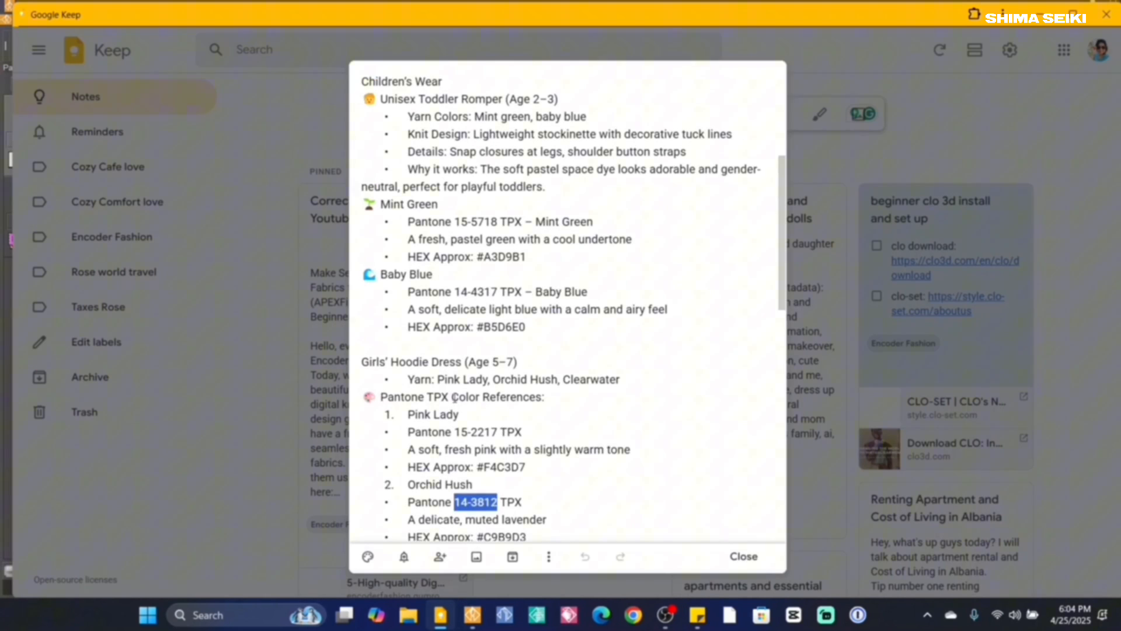
{"action": "scroll", "coordinate": [455, 398], "scroll_direction": "down", "scroll_amount": 5}
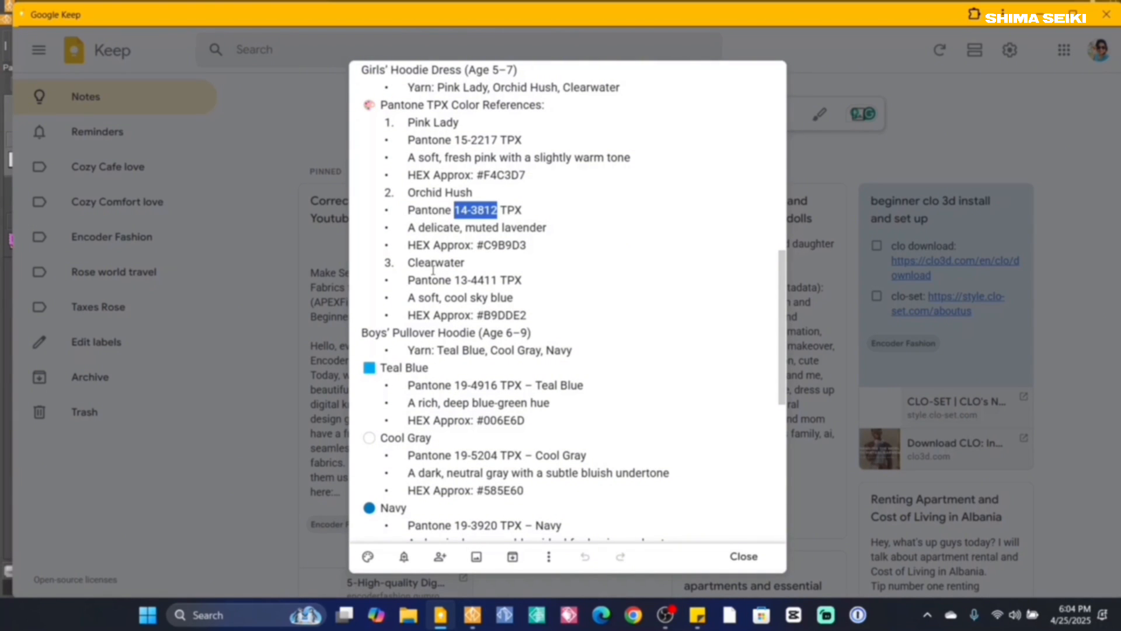
{"action": "left_click_drag", "start_coordinate": [496, 281], "coordinate": [454, 280]}
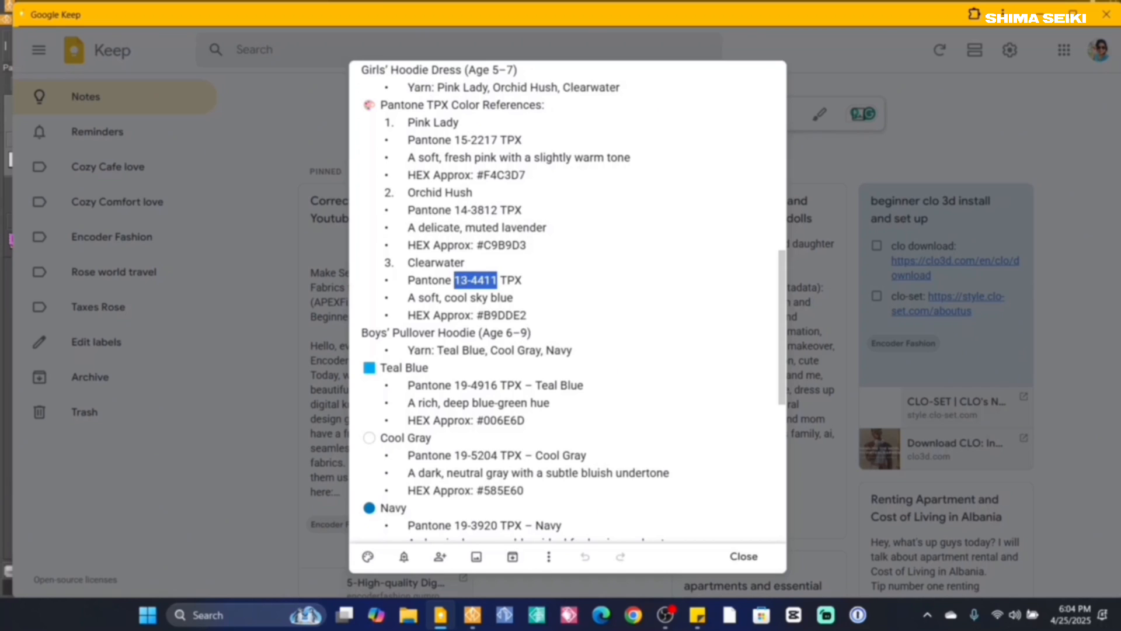
{"action": "right_click", "coordinate": [473, 281]}
{"action": "left_click", "coordinate": [521, 335]}
{"action": "left_click", "coordinate": [472, 615]}
{"action": "right_click", "coordinate": [658, 143]}
{"action": "left_click", "coordinate": [691, 198]}
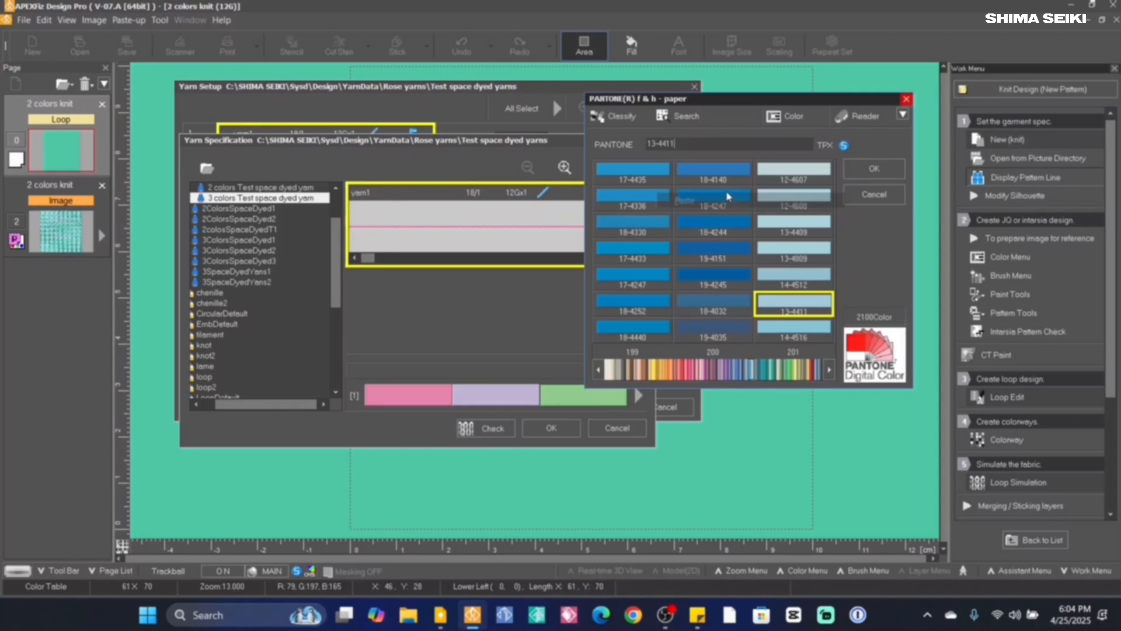
{"action": "left_click", "coordinate": [870, 170]}
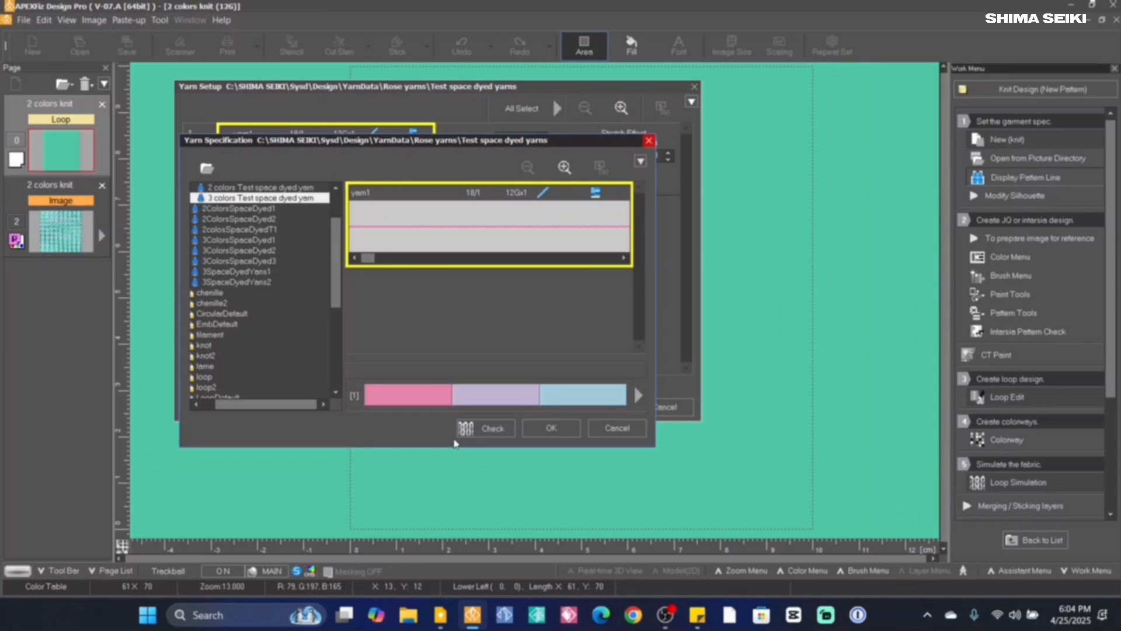
Check the three-color yarn in a 12G knit swatch, refresh the preview several times and accept the swatch check
{"action": "left_click", "coordinate": [489, 435]}
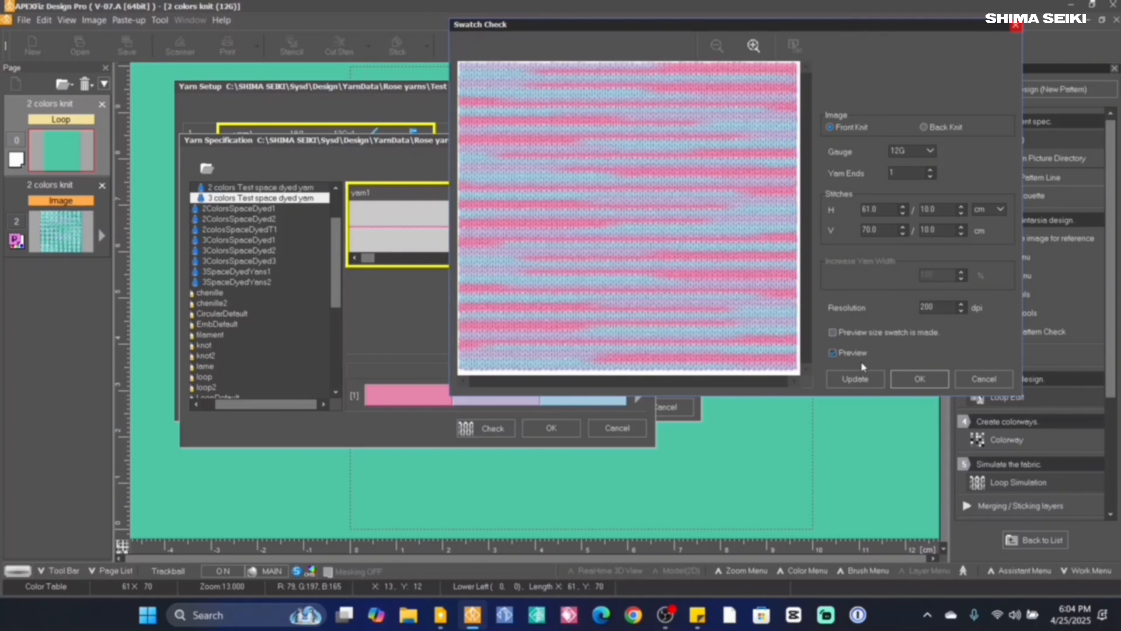
{"action": "left_click", "coordinate": [858, 377]}
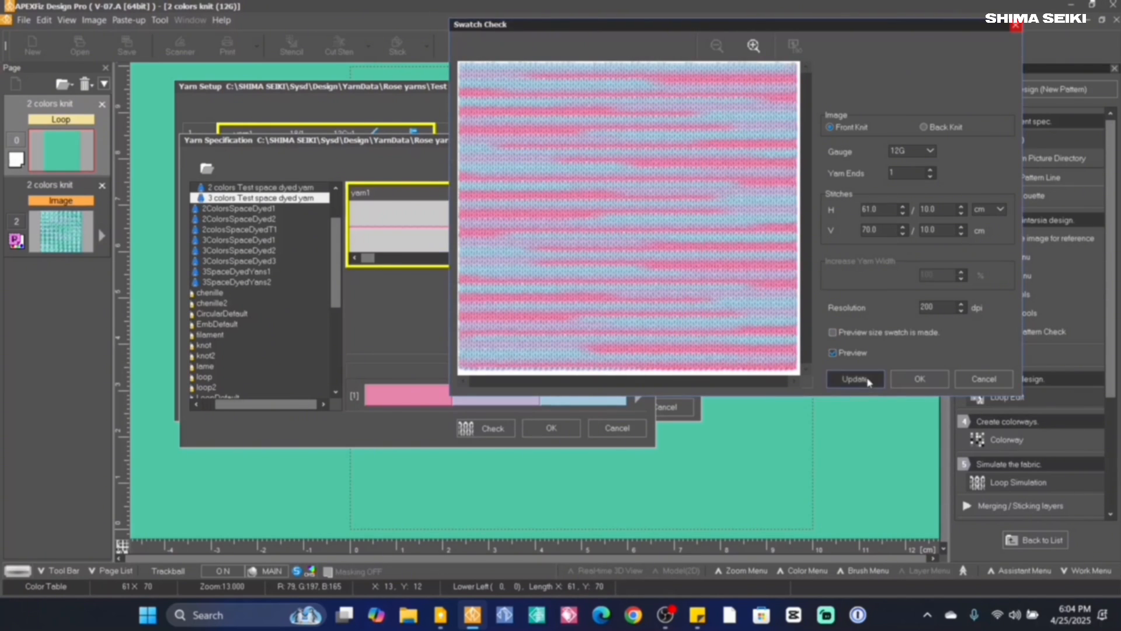
{"action": "left_click", "coordinate": [857, 377]}
{"action": "left_click", "coordinate": [868, 380]}
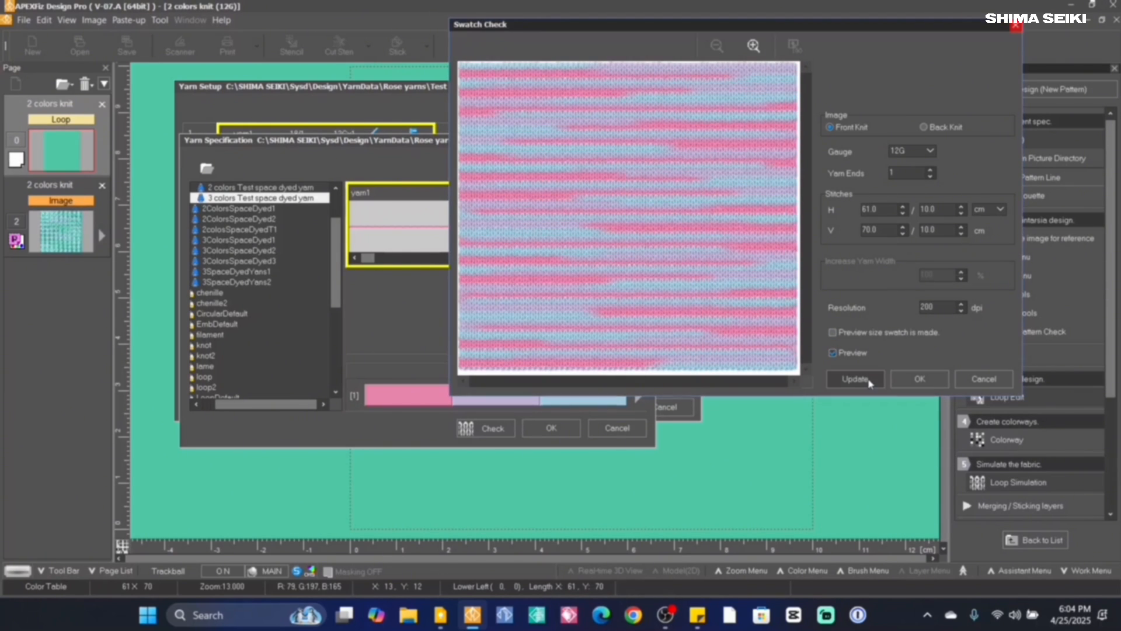
{"action": "left_click", "coordinate": [868, 380]}
{"action": "left_click", "coordinate": [869, 382]}
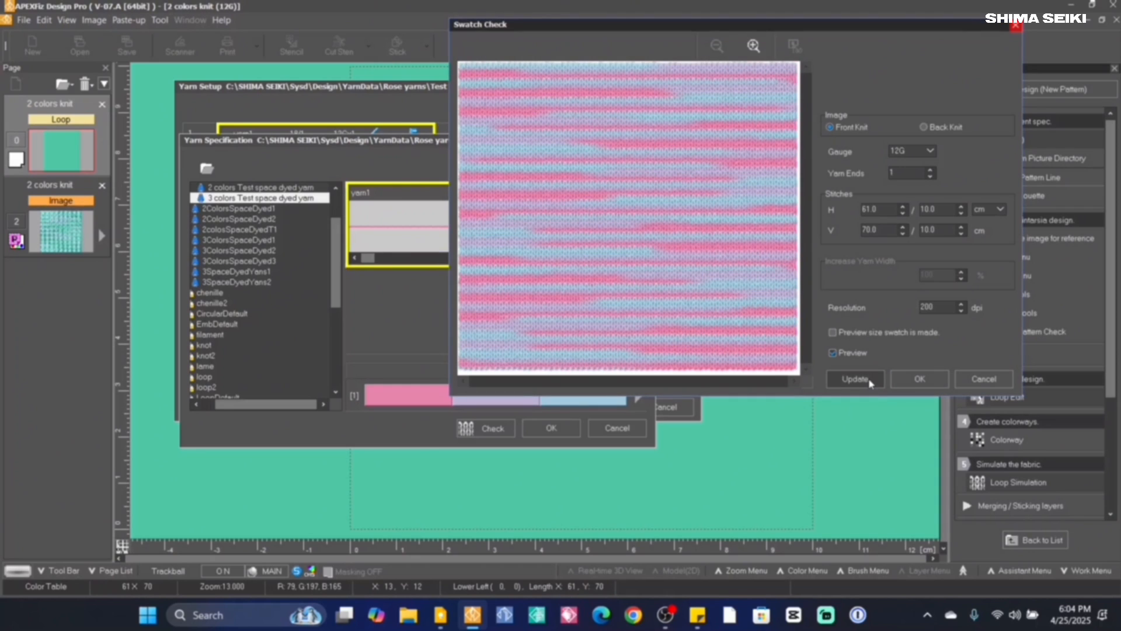
{"action": "left_click", "coordinate": [920, 379]}
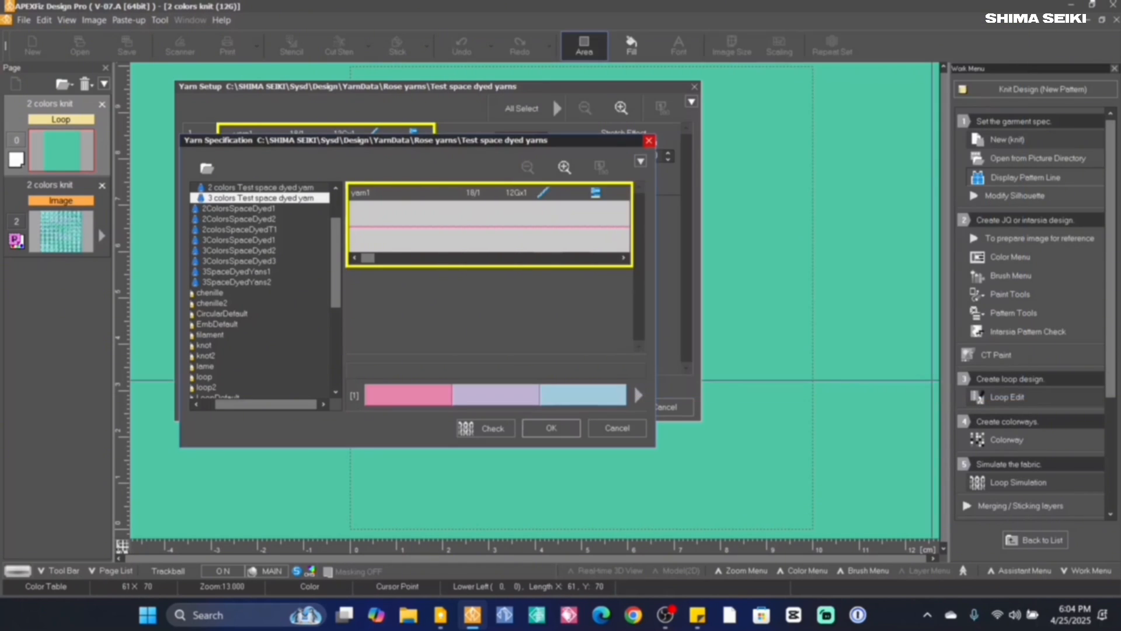
Accept the three-color yarn with Cotton Count (Ne) as the thickness unit, run the loop simulation and leave its settings
{"action": "left_click", "coordinate": [551, 427]}
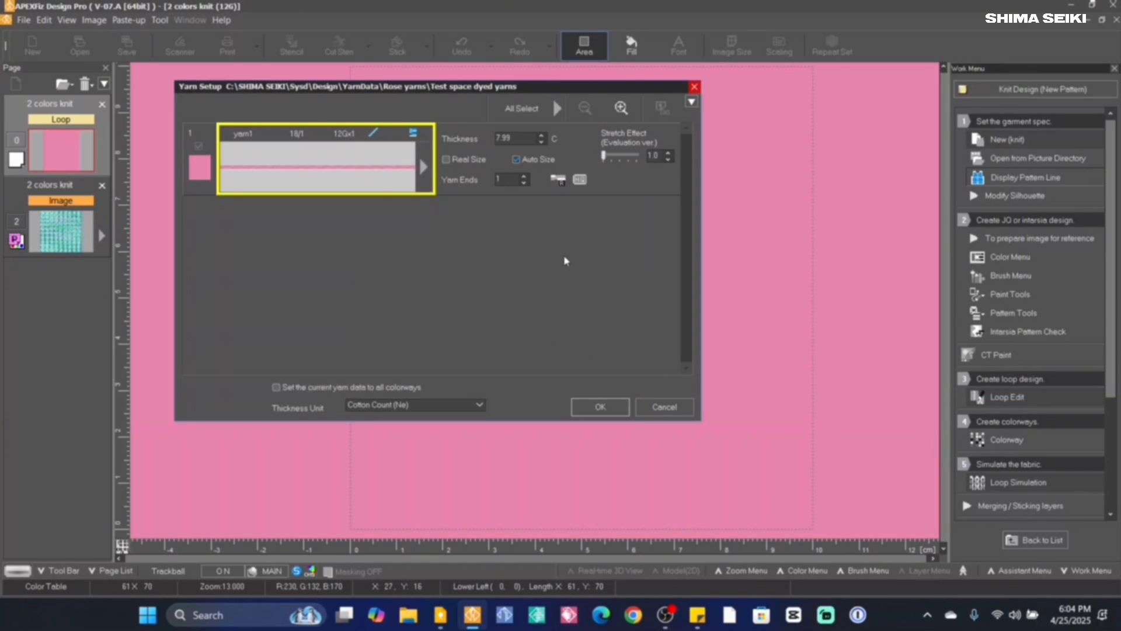
{"action": "left_click", "coordinate": [409, 405]}
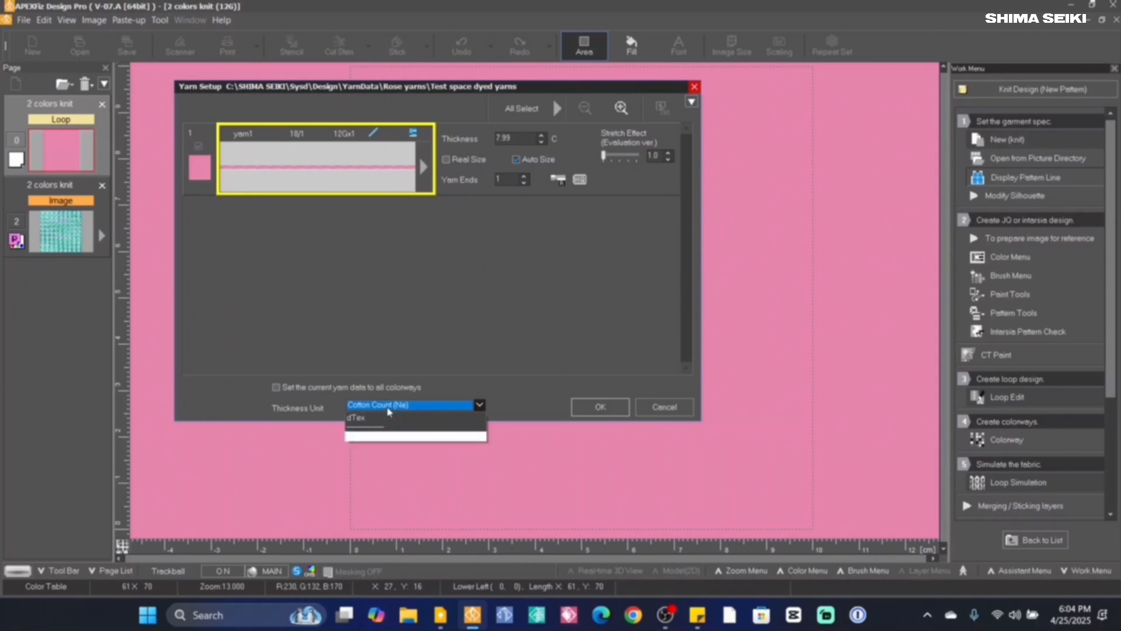
{"action": "left_click", "coordinate": [425, 455]}
{"action": "left_click", "coordinate": [597, 410]}
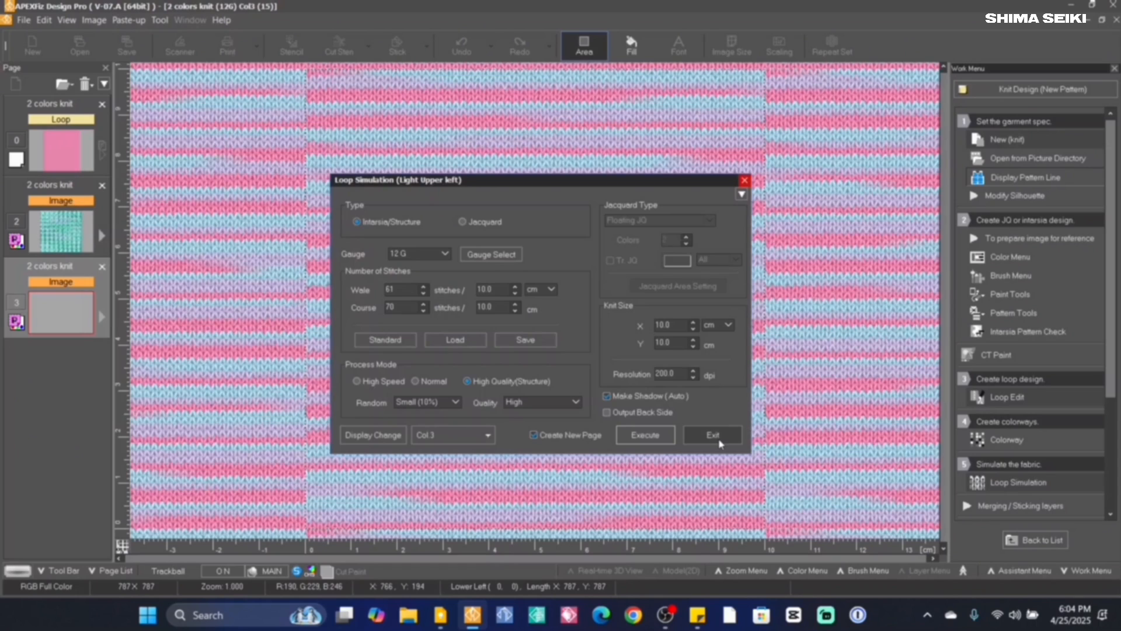
{"action": "left_click", "coordinate": [713, 435]}
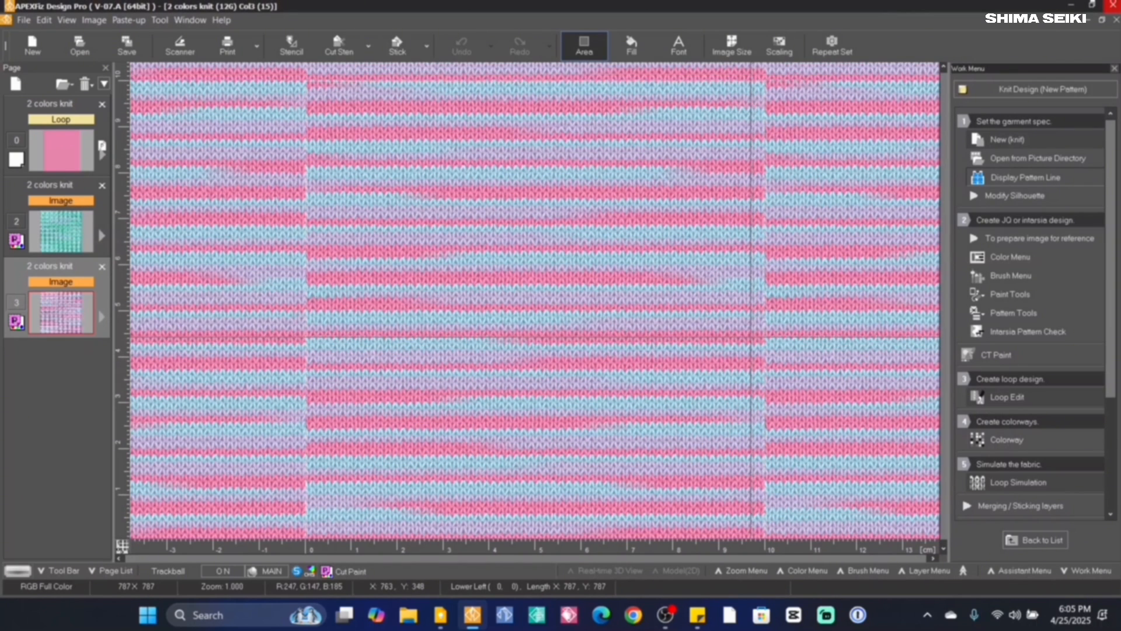
Set the three-color fabric's repeat to the vertically staggered layout with a 50% step width
{"action": "left_click", "coordinate": [832, 44]}
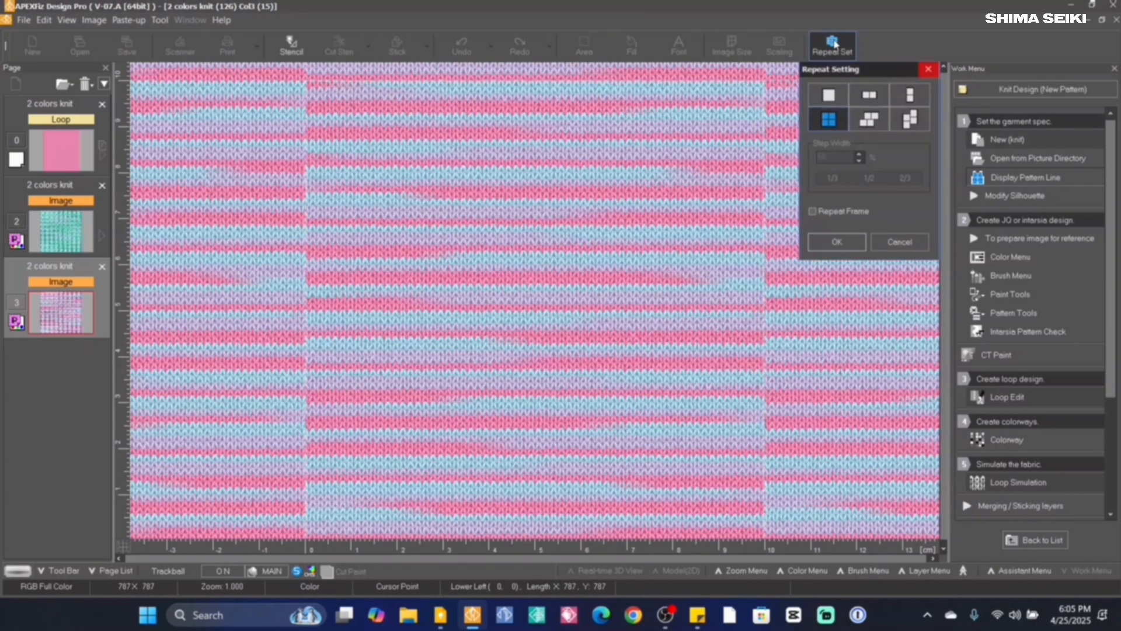
{"action": "left_click", "coordinate": [914, 121]}
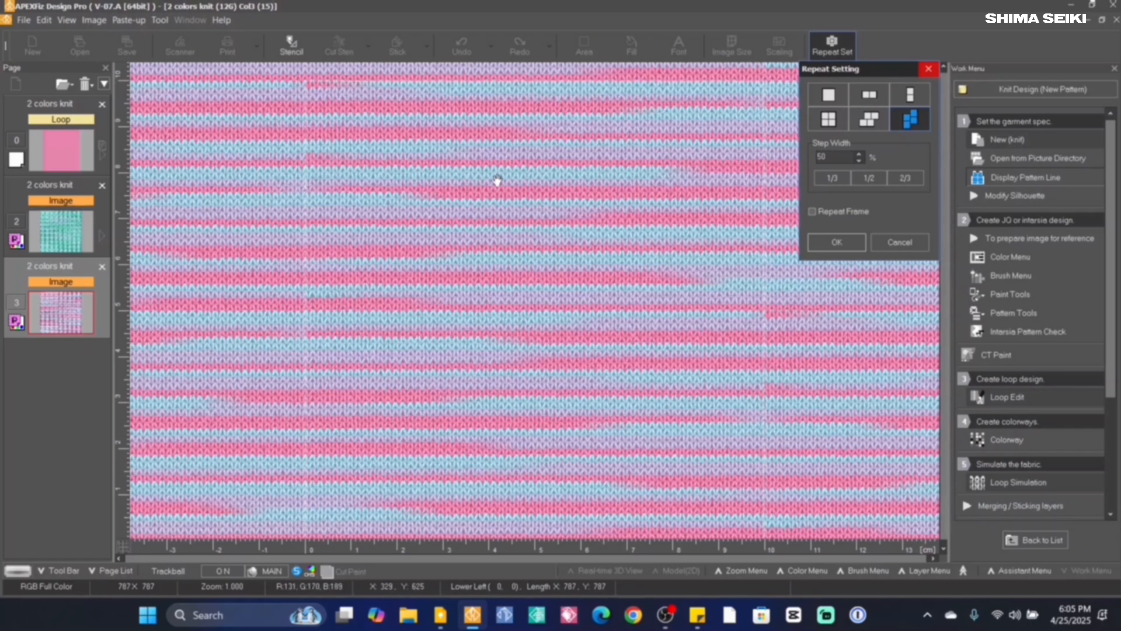
{"action": "left_click", "coordinate": [836, 242]}
{"action": "scroll", "coordinate": [686, 371], "scroll_direction": "down", "scroll_amount": 1}
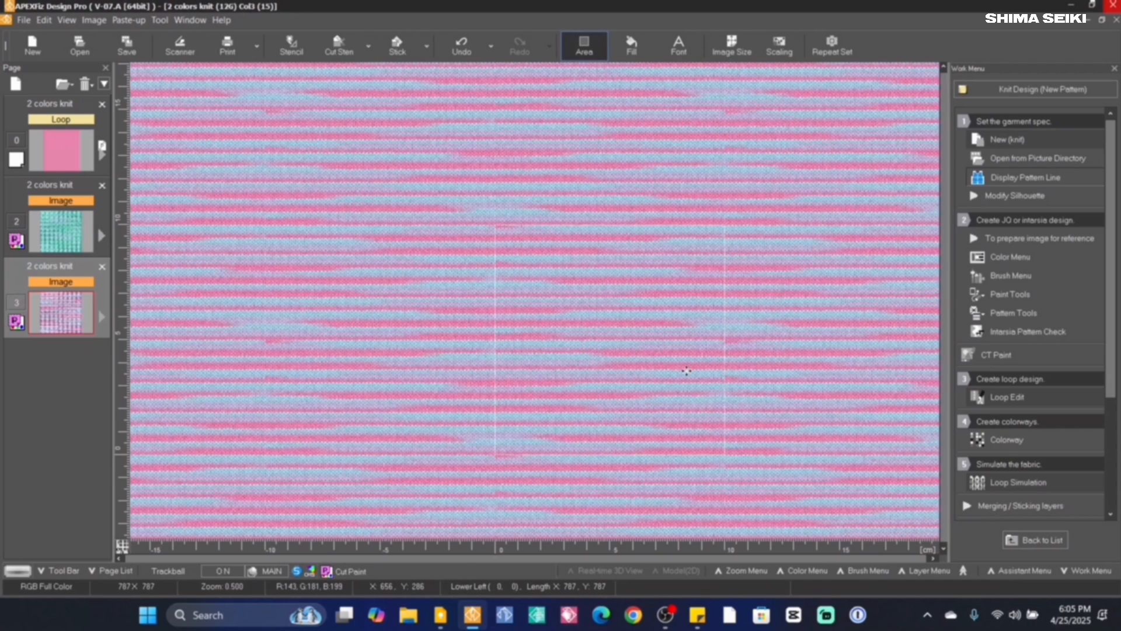
{"action": "scroll", "coordinate": [686, 370], "scroll_direction": "up", "scroll_amount": 1}
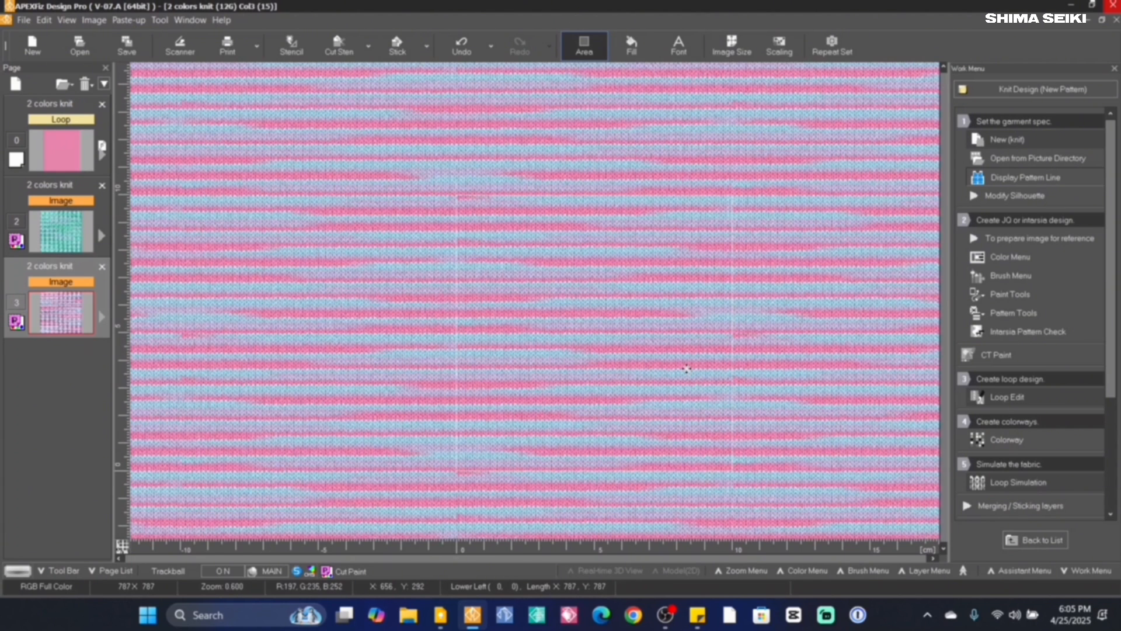
{"action": "scroll", "coordinate": [686, 369], "scroll_direction": "down", "scroll_amount": 1}
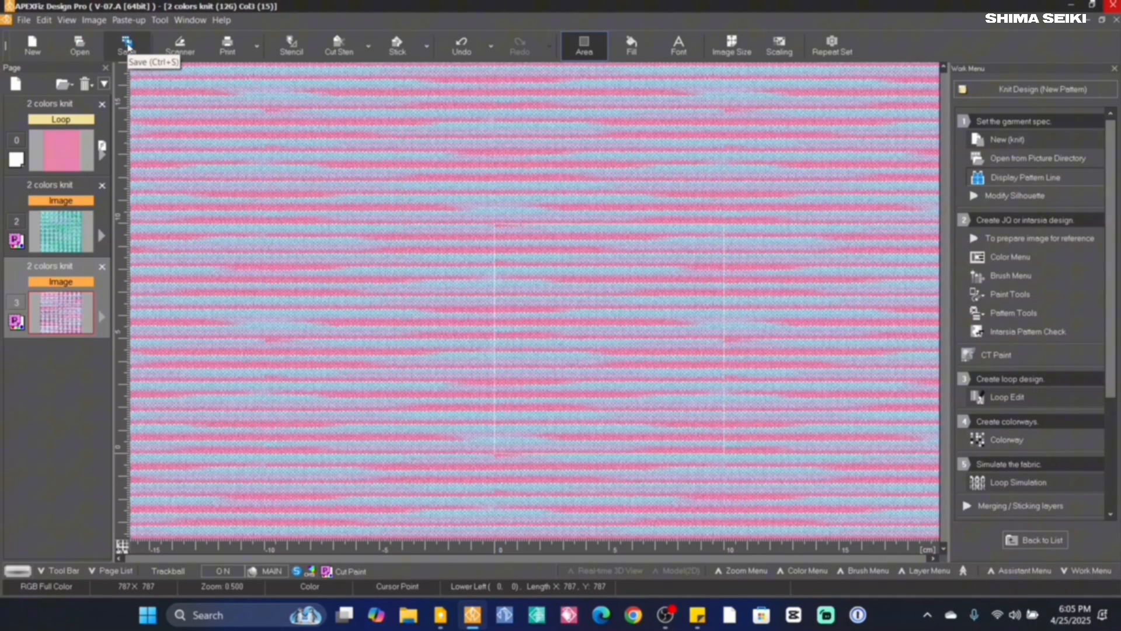
Start saving the three-color fabric simulation as an image, name it 3 colors knit (12G) and copy the name
{"action": "left_click", "coordinate": [127, 44]}
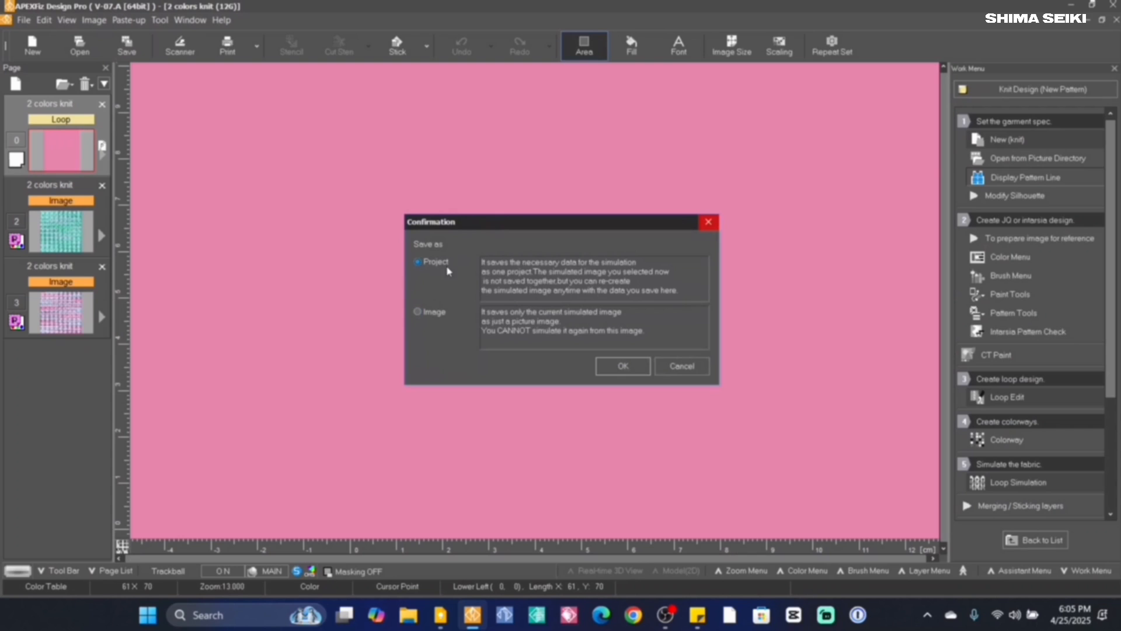
{"action": "left_click", "coordinate": [416, 313]}
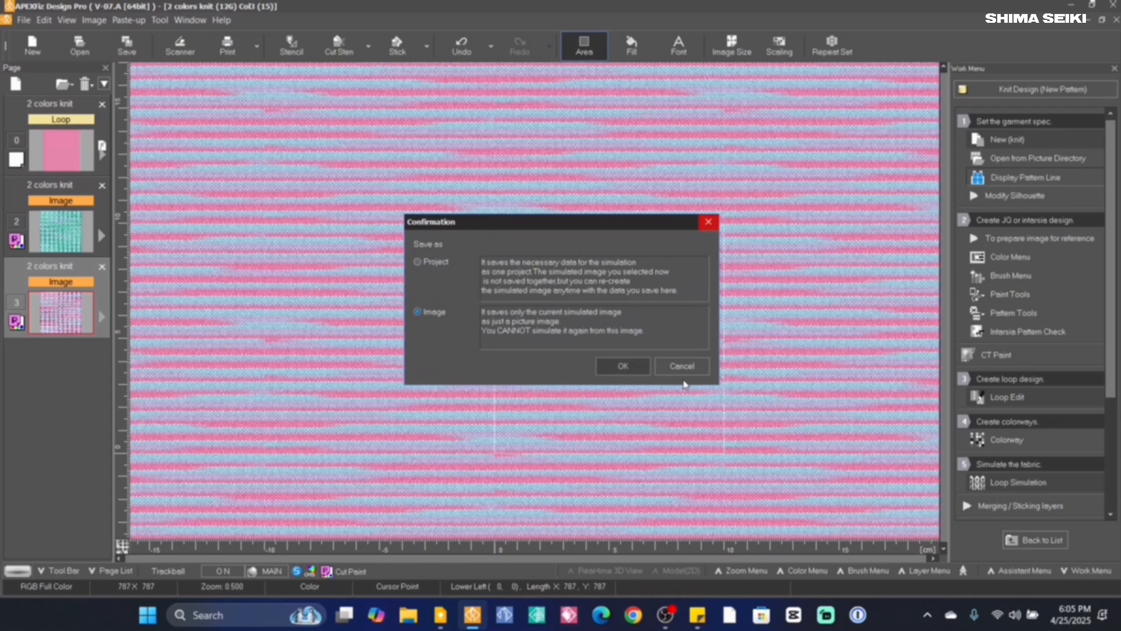
{"action": "left_click", "coordinate": [623, 366]}
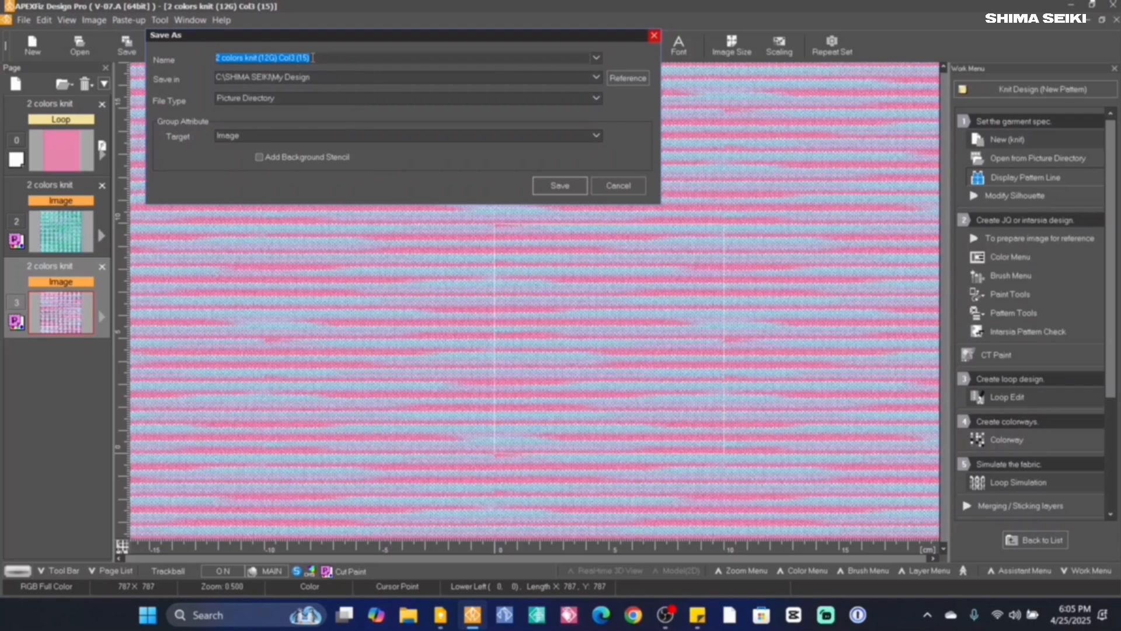
{"action": "left_click", "coordinate": [313, 58]}
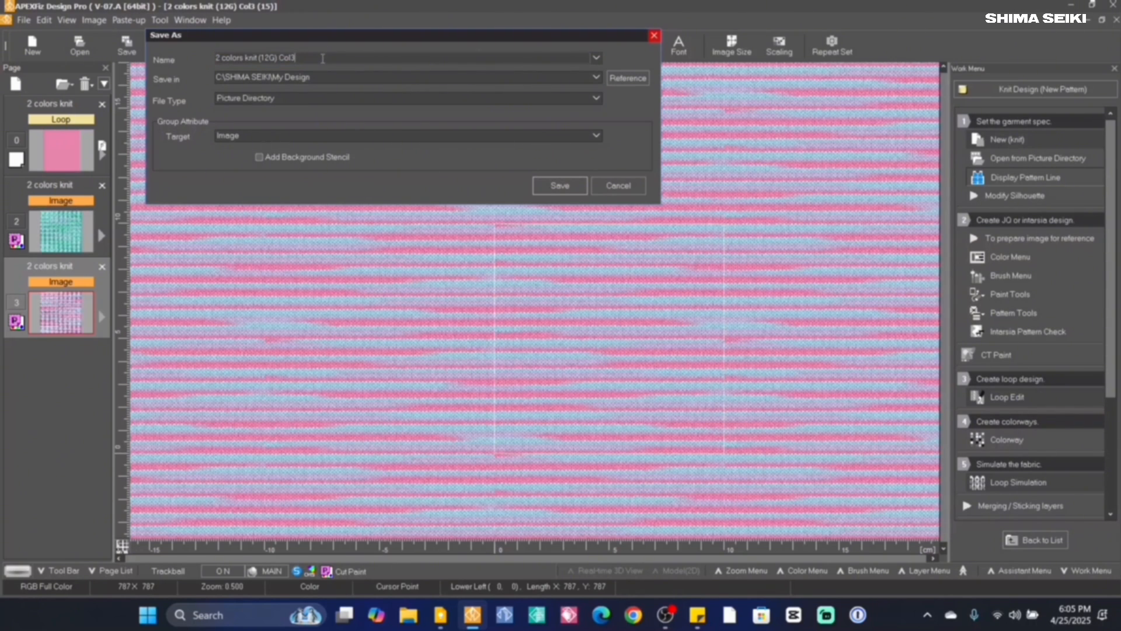
{"action": "type", "text": "3"}
{"action": "left_click_drag", "start_coordinate": [277, 56], "coordinate": [215, 58]}
{"action": "right_click", "coordinate": [217, 56]}
{"action": "left_click", "coordinate": [283, 103]}
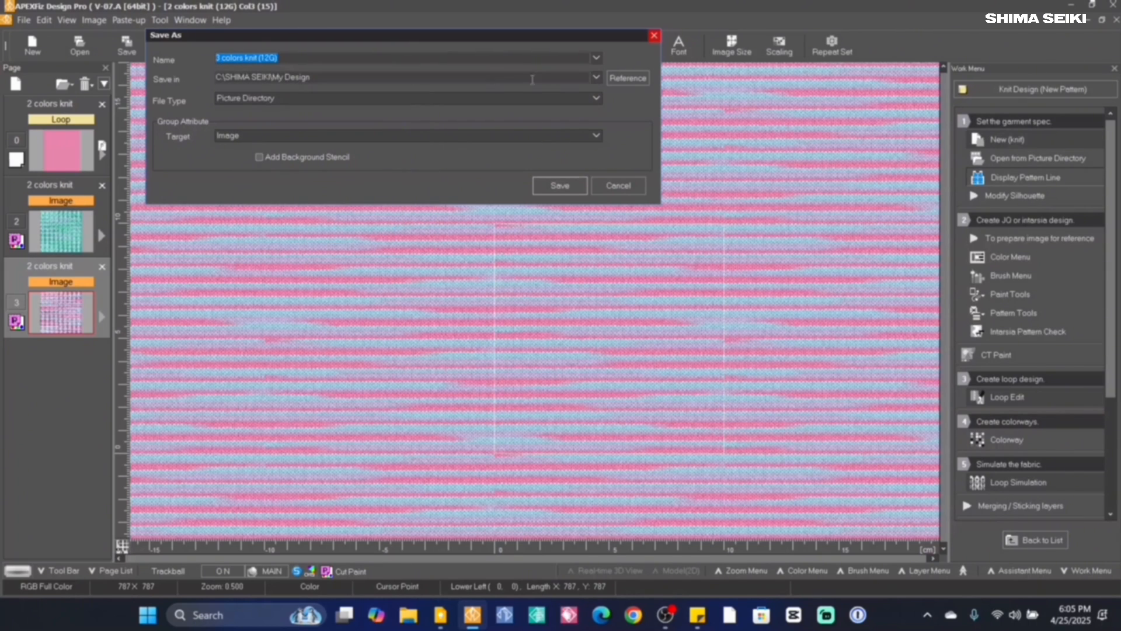
Create a folder named Space Dyed Knits on the D: drive and make it the save location
{"action": "left_click", "coordinate": [636, 82]}
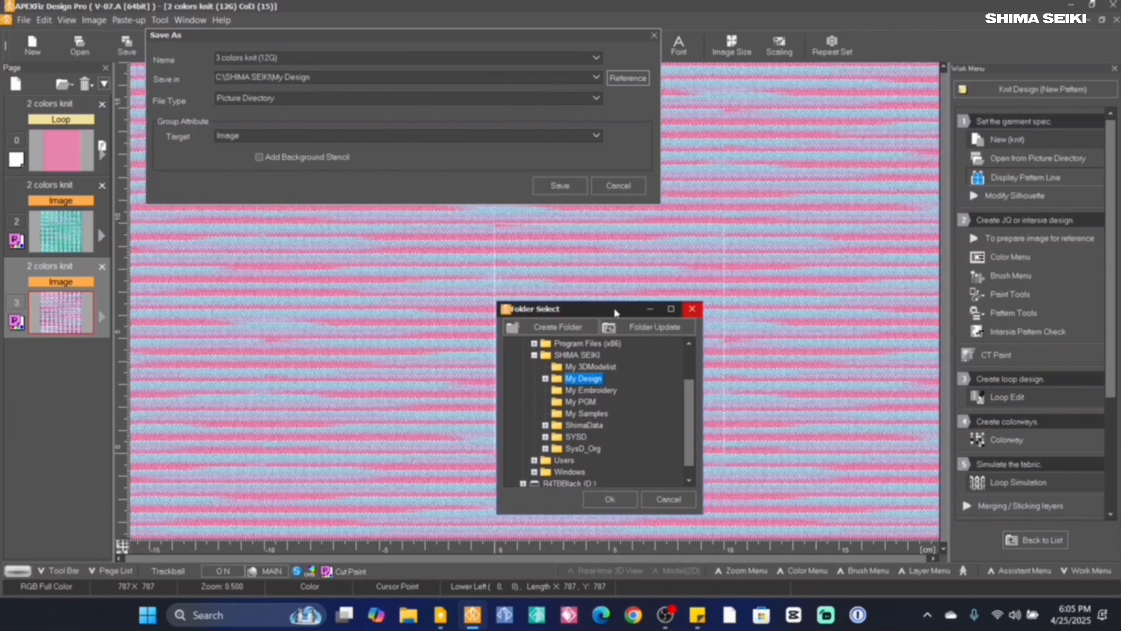
{"action": "scroll", "coordinate": [651, 273], "scroll_direction": "up", "scroll_amount": 3}
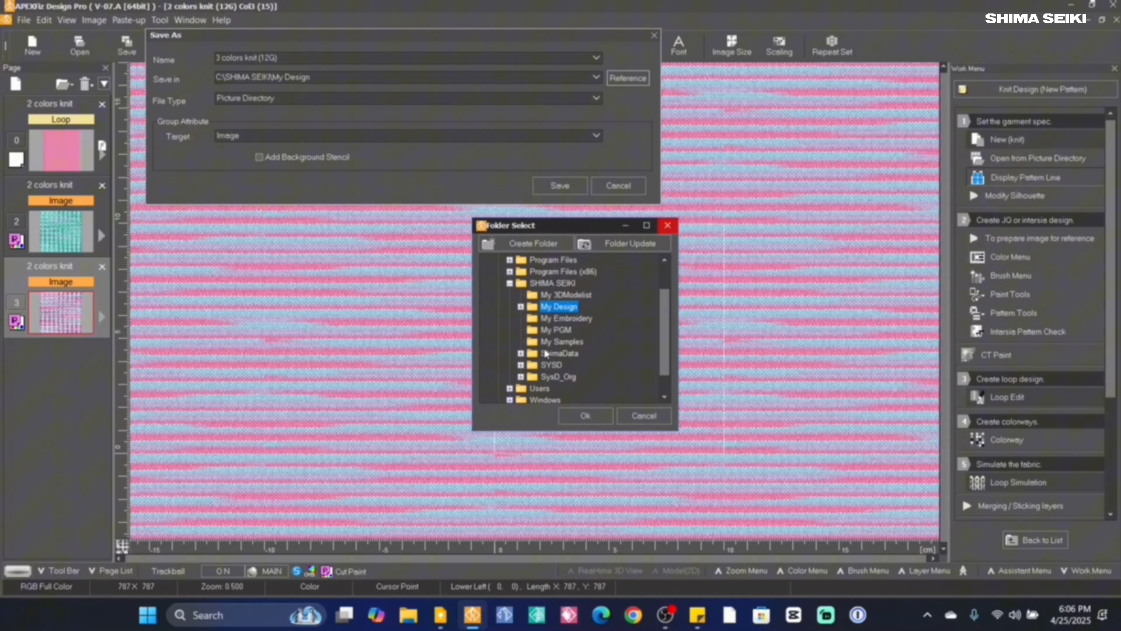
{"action": "left_click", "coordinate": [499, 272]}
{"action": "left_click", "coordinate": [499, 284]}
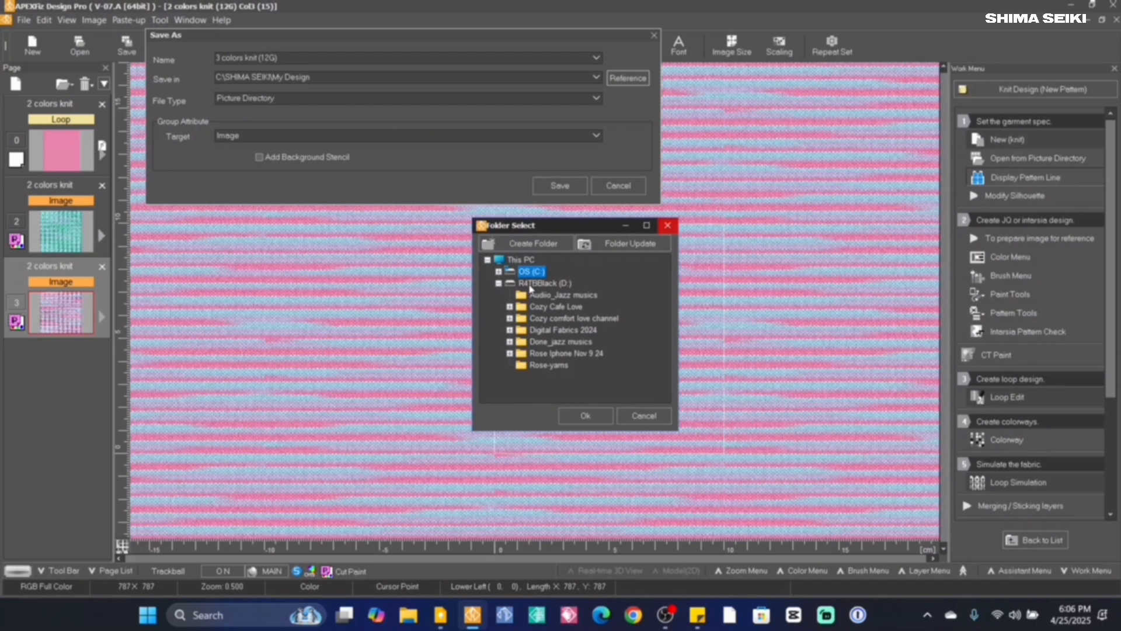
{"action": "left_click", "coordinate": [533, 285]}
{"action": "left_click", "coordinate": [534, 250]}
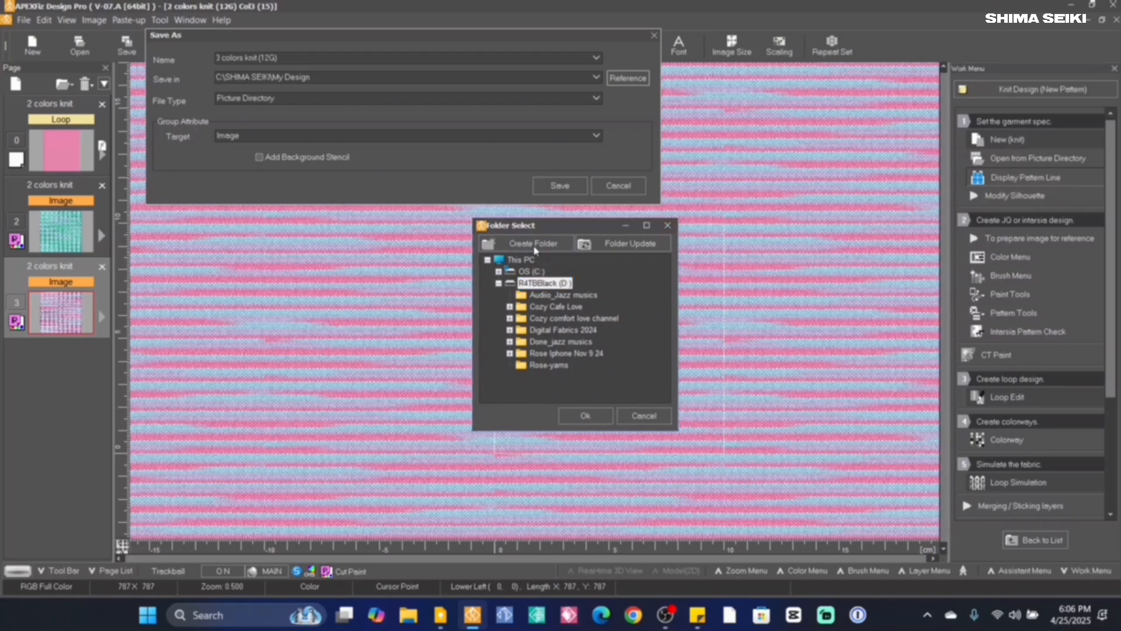
{"action": "right_click", "coordinate": [525, 304]}
{"action": "left_click", "coordinate": [578, 350]}
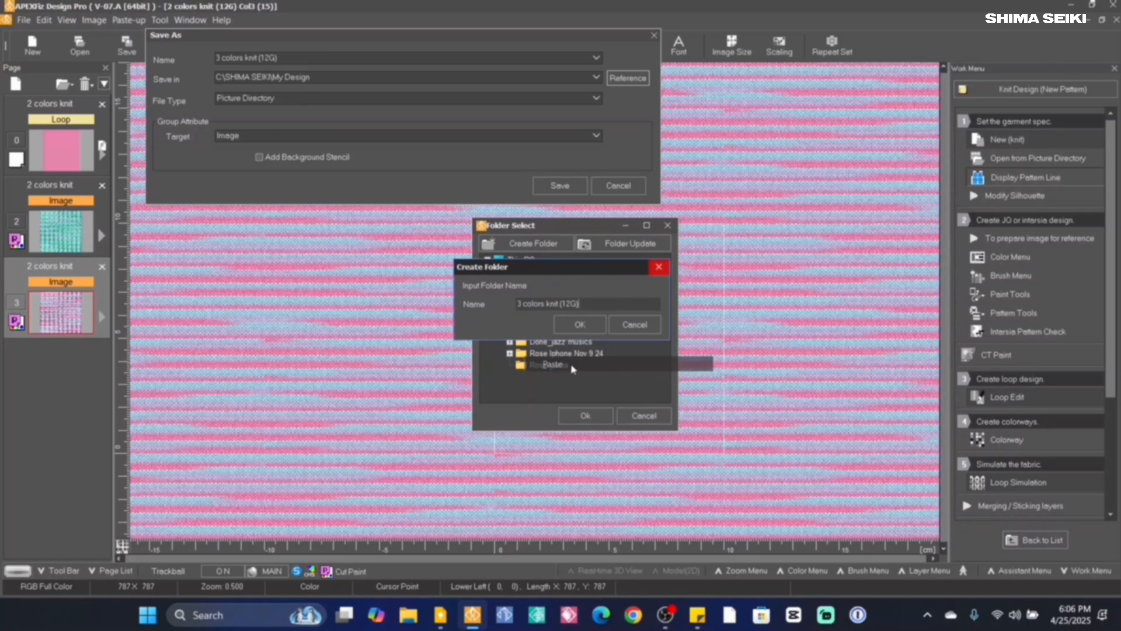
{"action": "left_click_drag", "start_coordinate": [601, 300], "coordinate": [506, 310]}
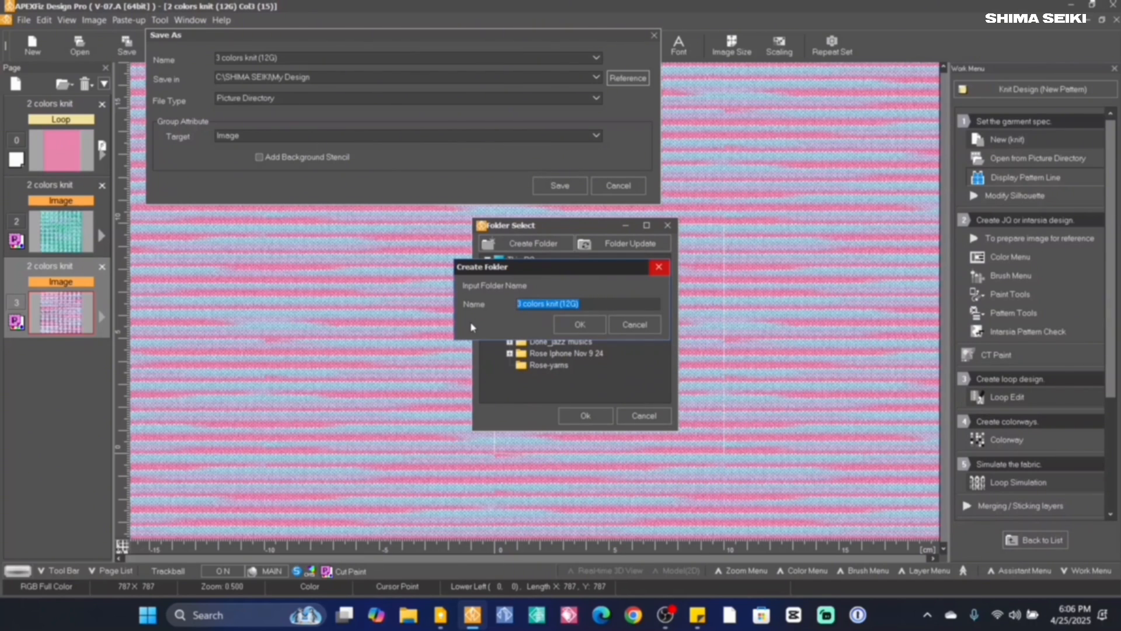
{"action": "type", "text": "Space Dyed Knits"}
{"action": "left_click", "coordinate": [588, 326]}
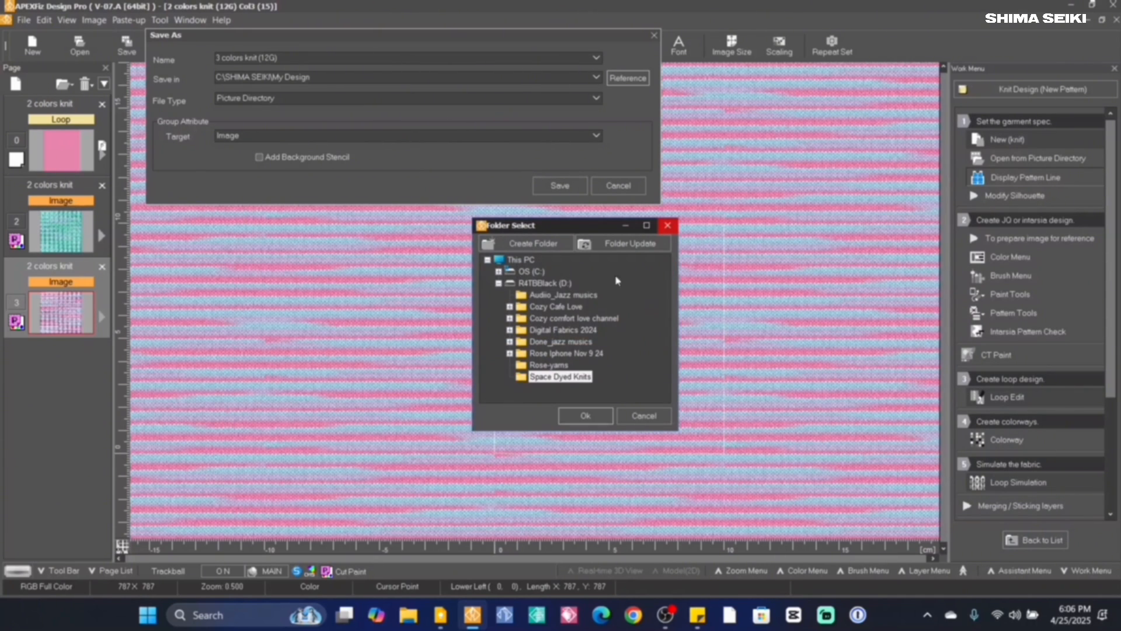
{"action": "left_click", "coordinate": [585, 416]}
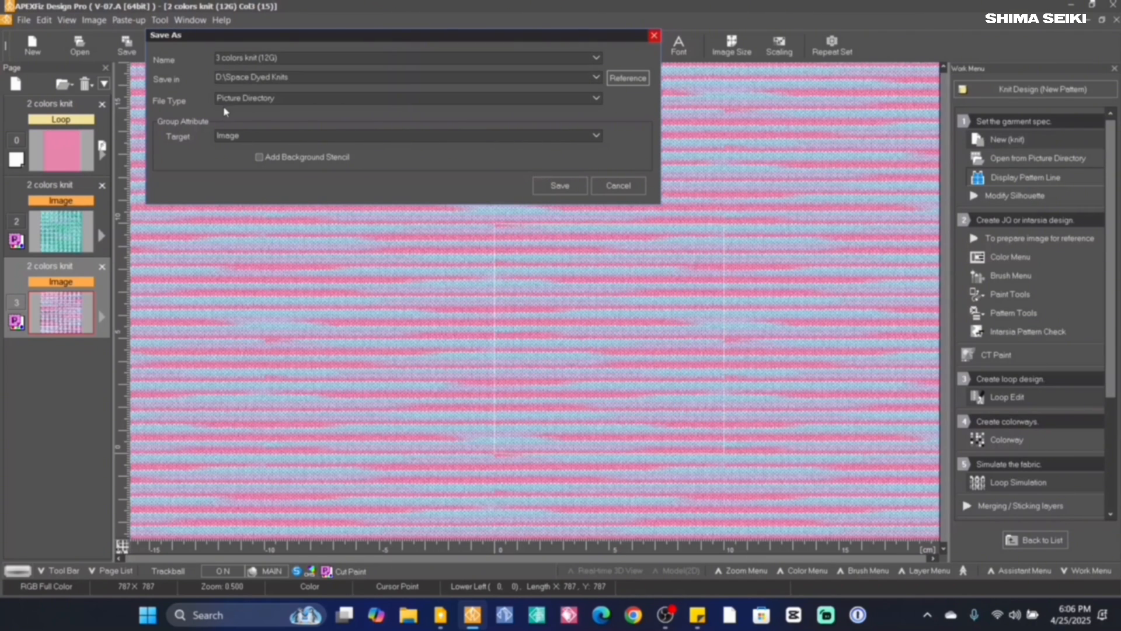
Save the three-color fabric as a PNG with the image combined into a background
{"action": "left_click", "coordinate": [294, 98]}
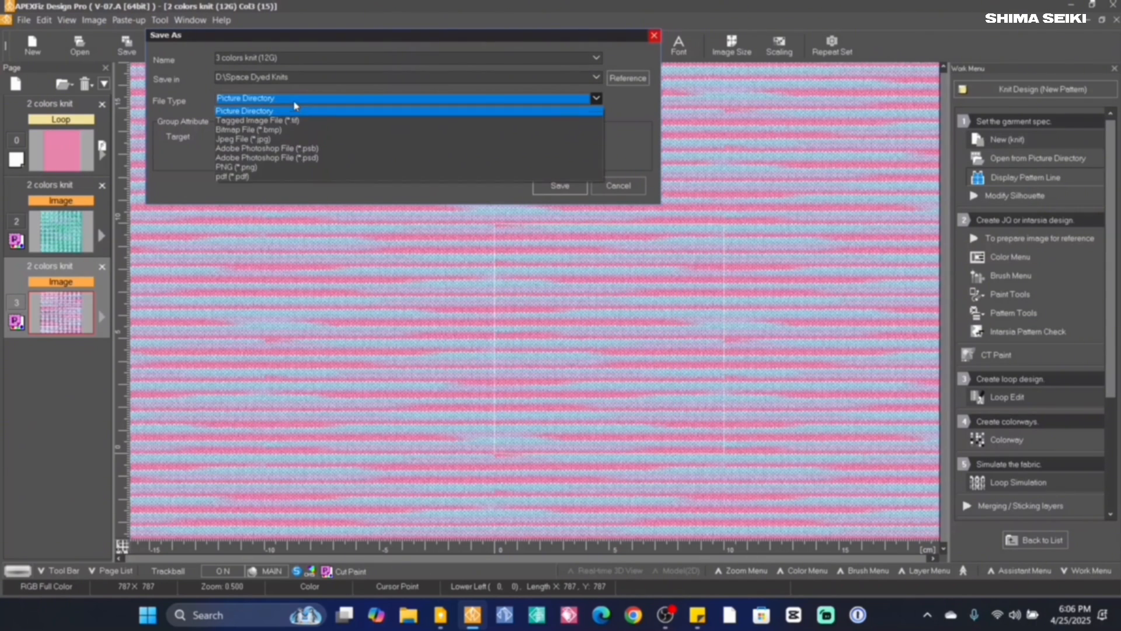
{"action": "left_click", "coordinate": [258, 168]}
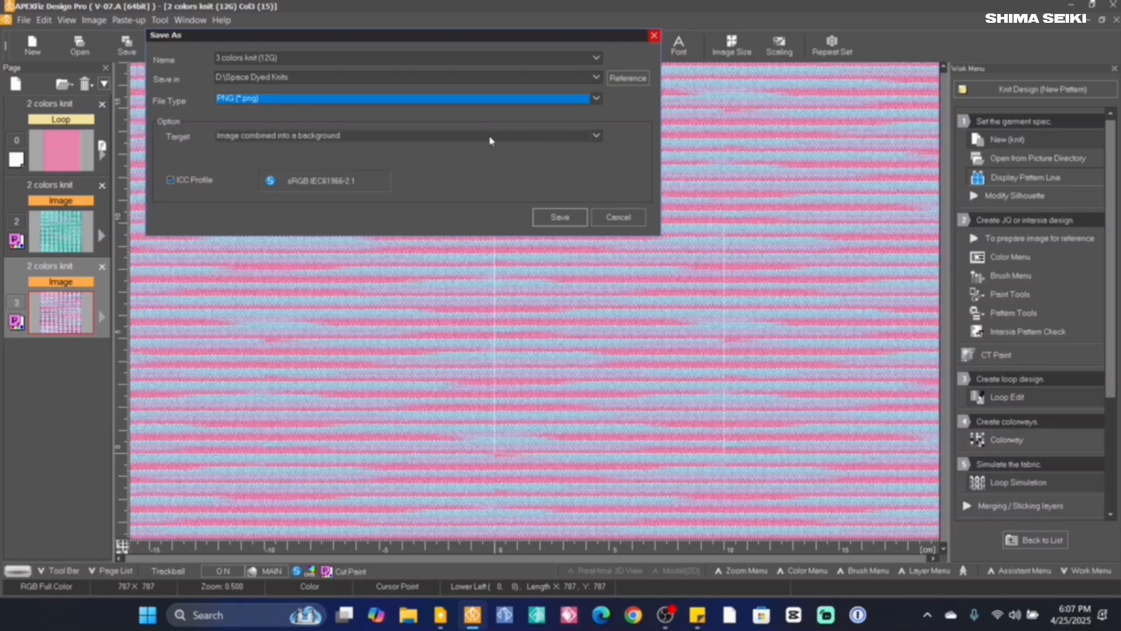
{"action": "left_click", "coordinate": [511, 139]}
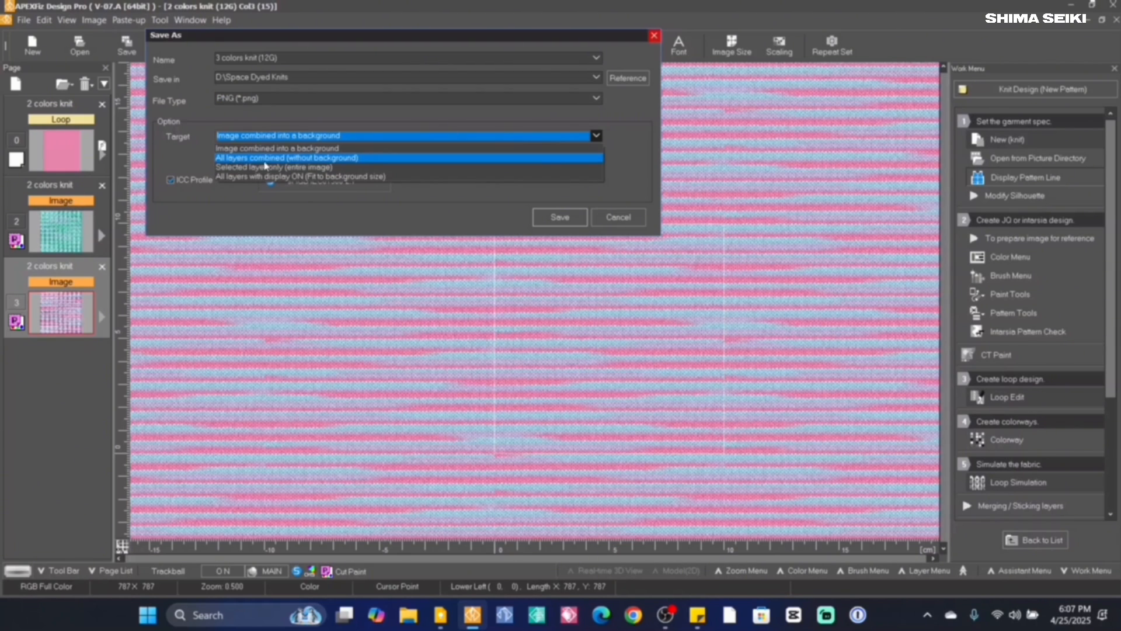
{"action": "left_click", "coordinate": [418, 138]}
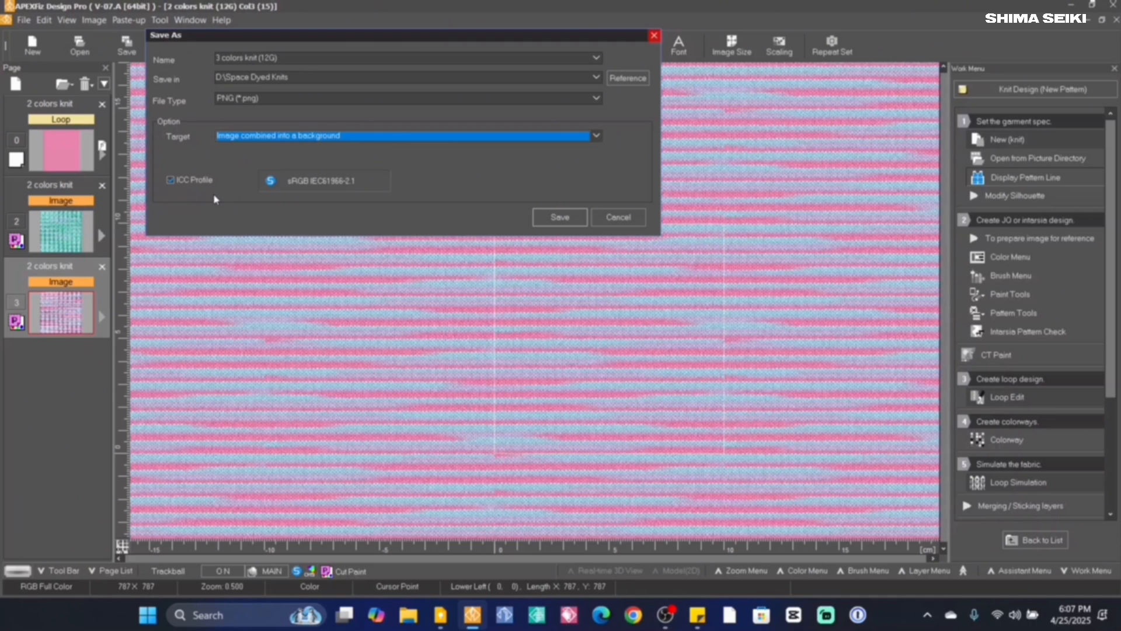
{"action": "left_click", "coordinate": [558, 218]}
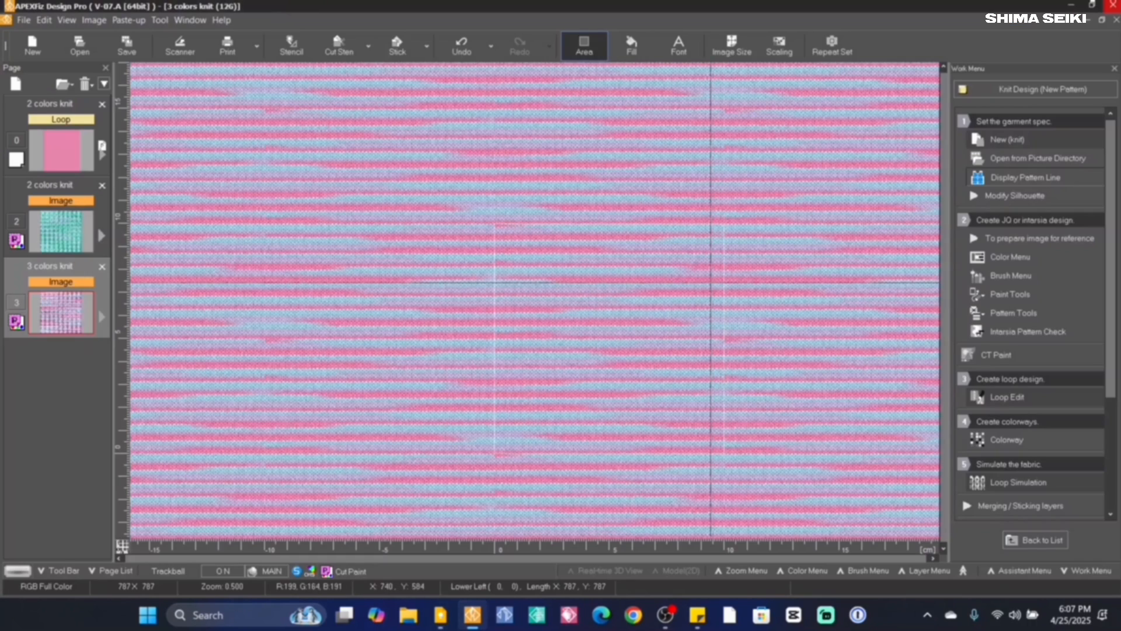
Start saving the green and blue two-color simulation as an image, naming it 2 colors knit (12G)
{"action": "left_click", "coordinate": [72, 237]}
{"action": "left_click", "coordinate": [126, 51]}
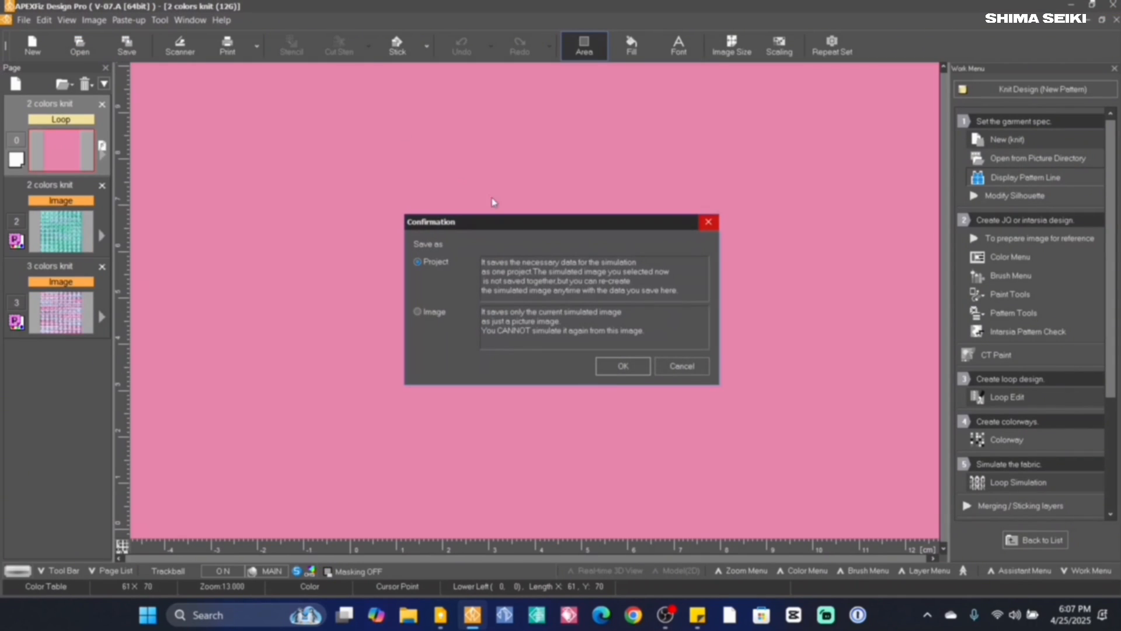
{"action": "left_click", "coordinate": [417, 311]}
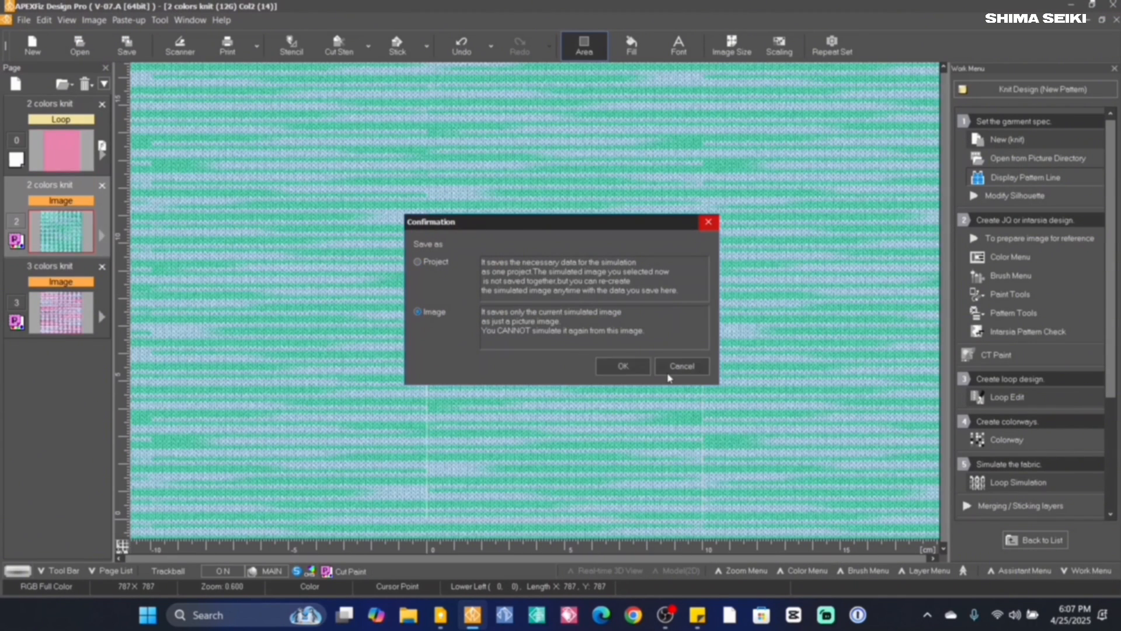
{"action": "left_click", "coordinate": [623, 365]}
{"action": "left_click", "coordinate": [317, 57]}
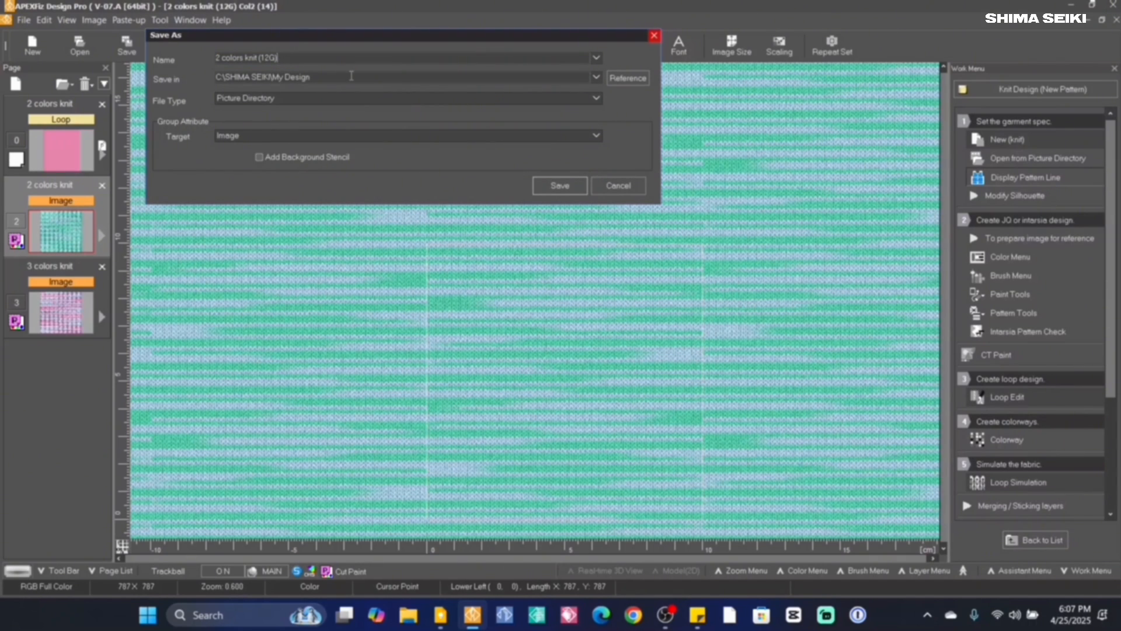
Save the two-color fabric image as a PNG in D:\Space Dyed Knits
{"action": "left_click", "coordinate": [596, 77]}
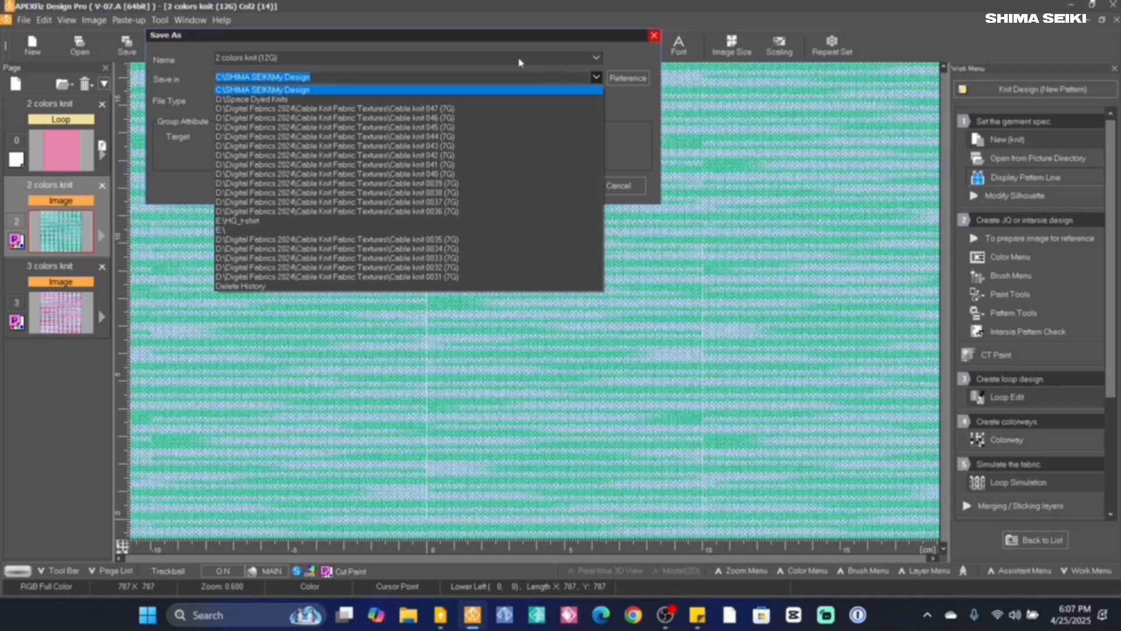
{"action": "left_click", "coordinate": [295, 99]}
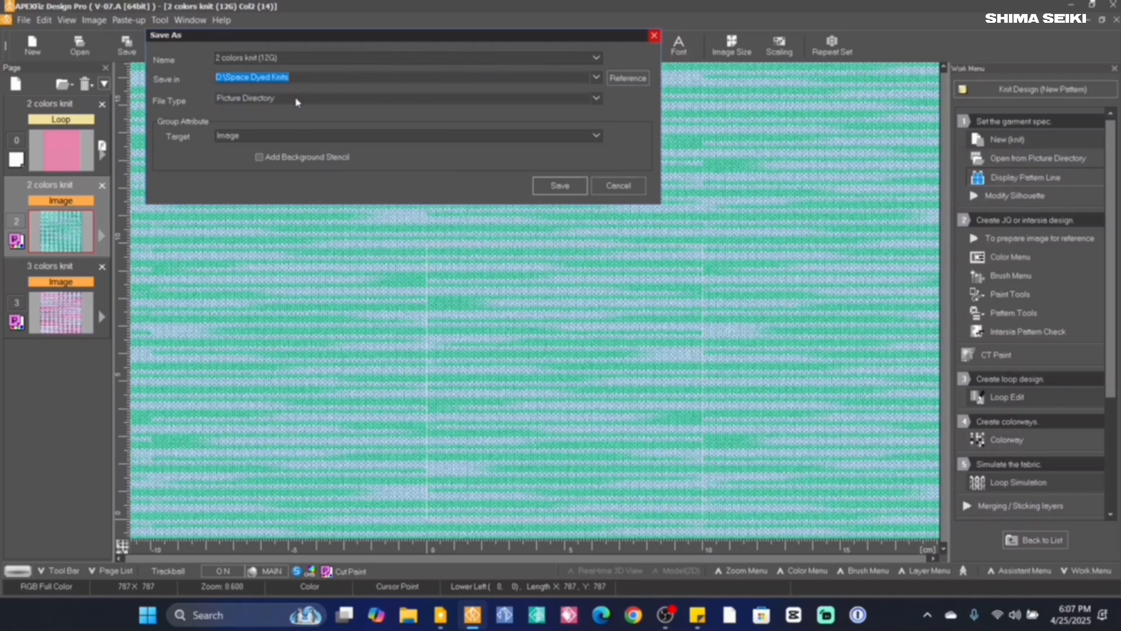
{"action": "left_click", "coordinate": [281, 99]}
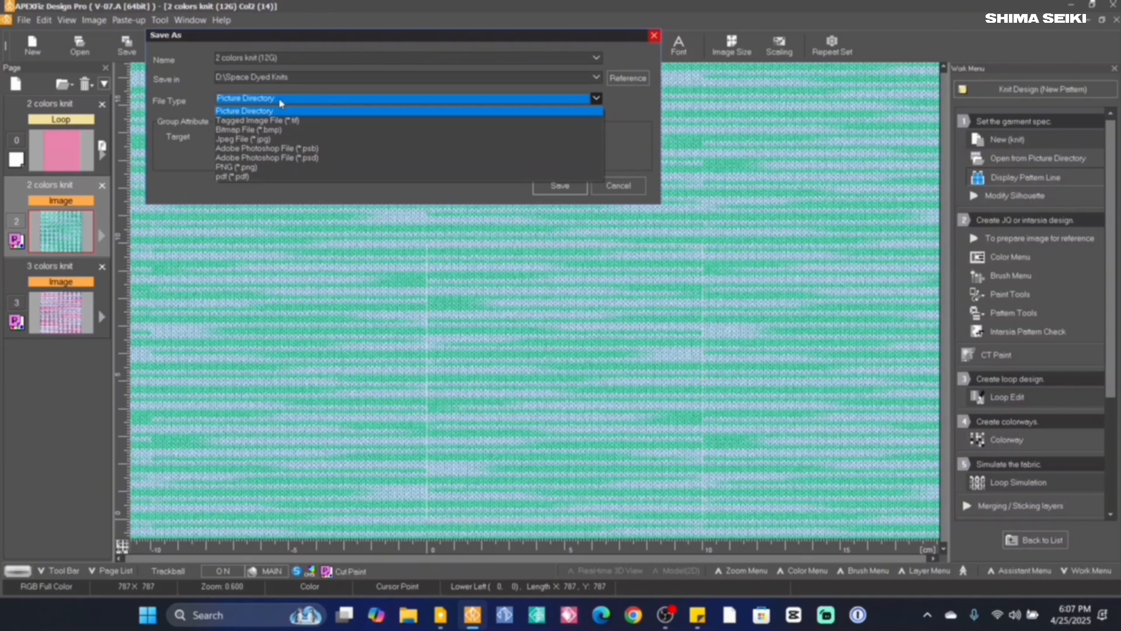
{"action": "left_click", "coordinate": [251, 167]}
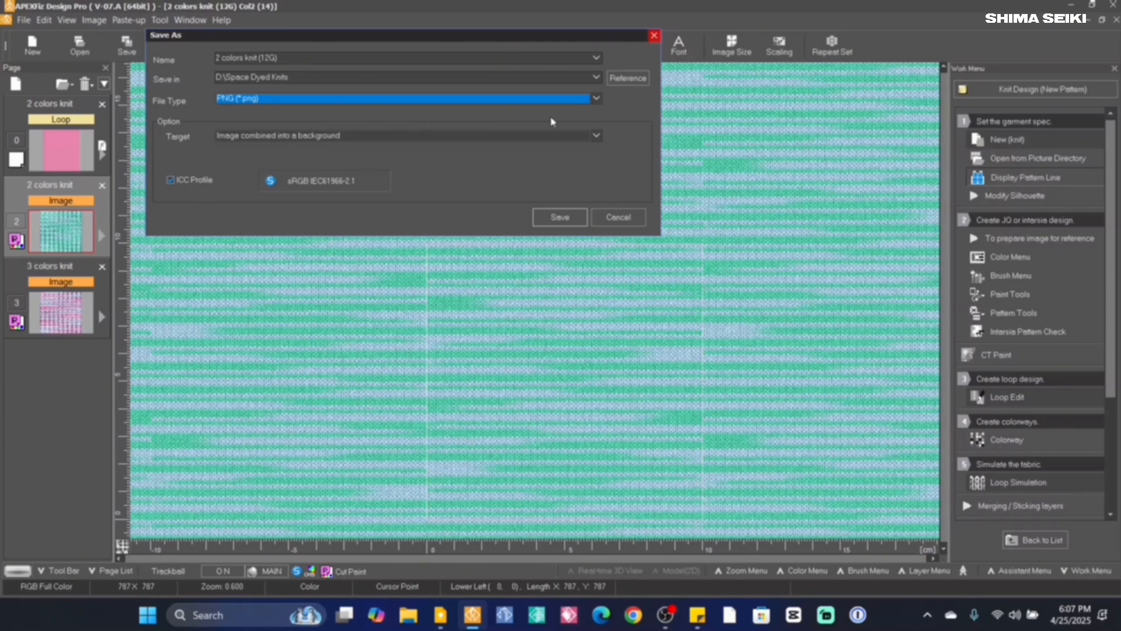
{"action": "left_click", "coordinate": [559, 218]}
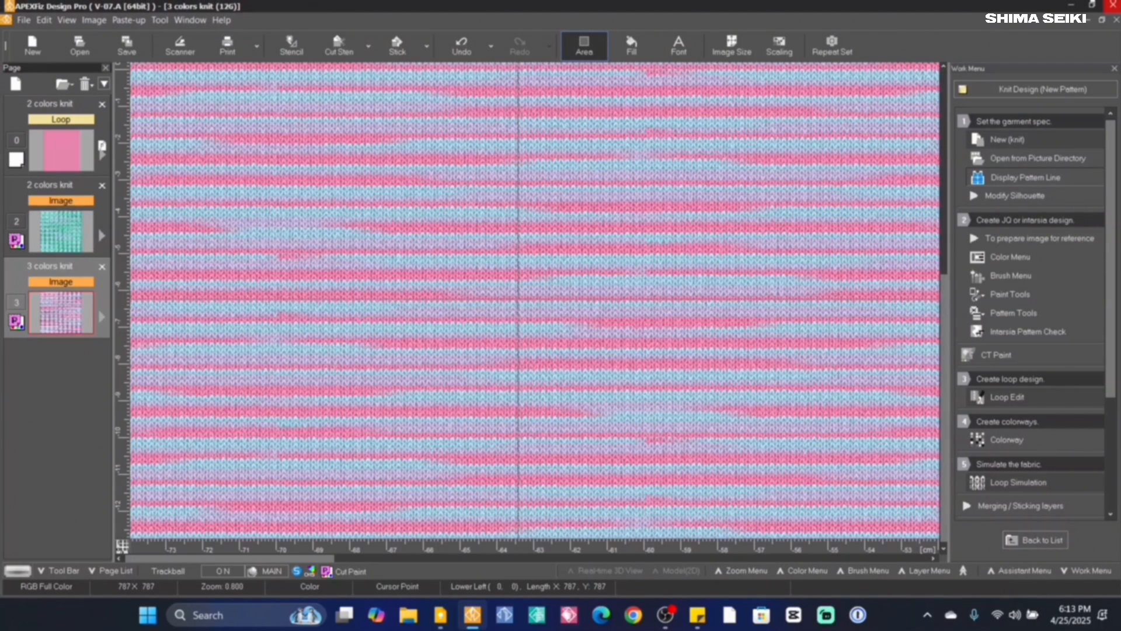
Save the pink loop design page in D:\Space Dyed Knits with Picture Directory as the file type
{"action": "left_click", "coordinate": [66, 155]}
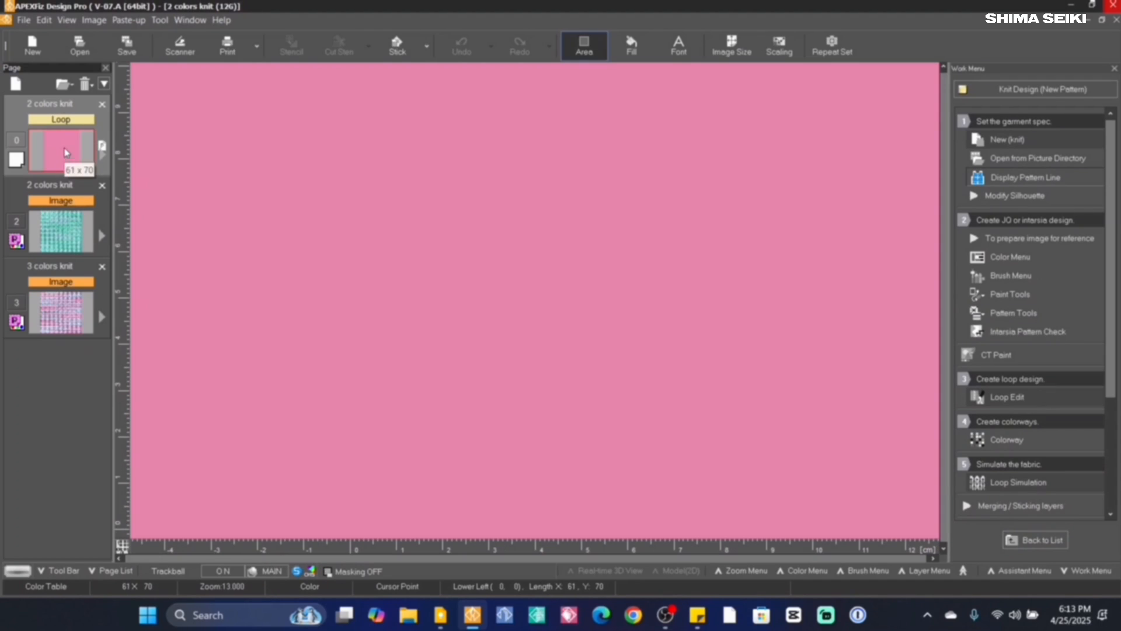
{"action": "left_click", "coordinate": [126, 44]}
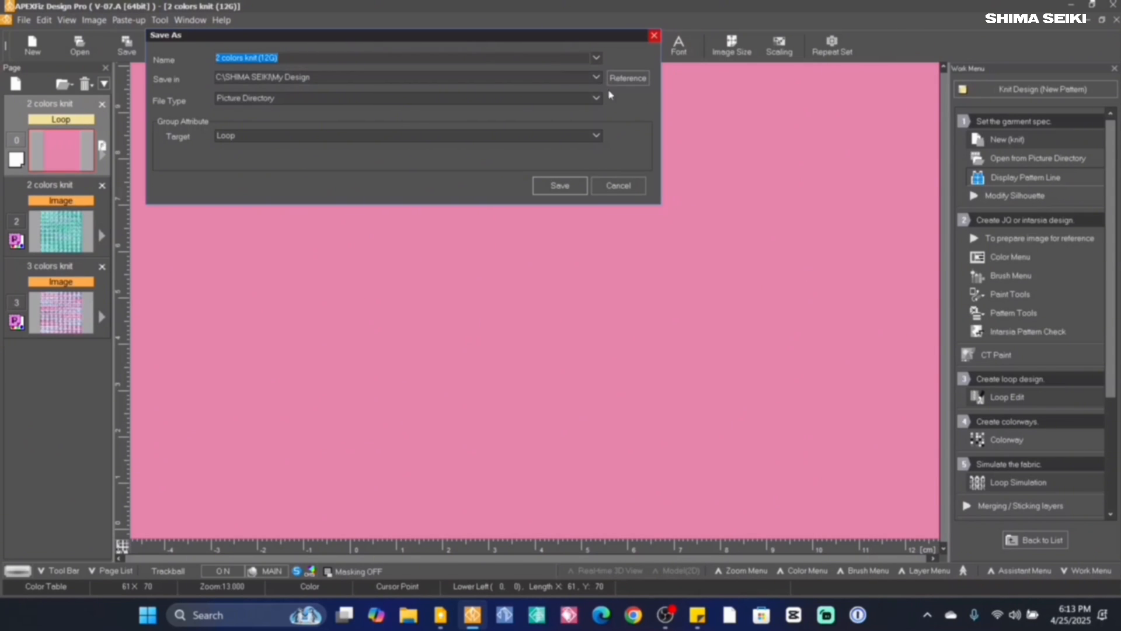
{"action": "left_click", "coordinate": [595, 77]}
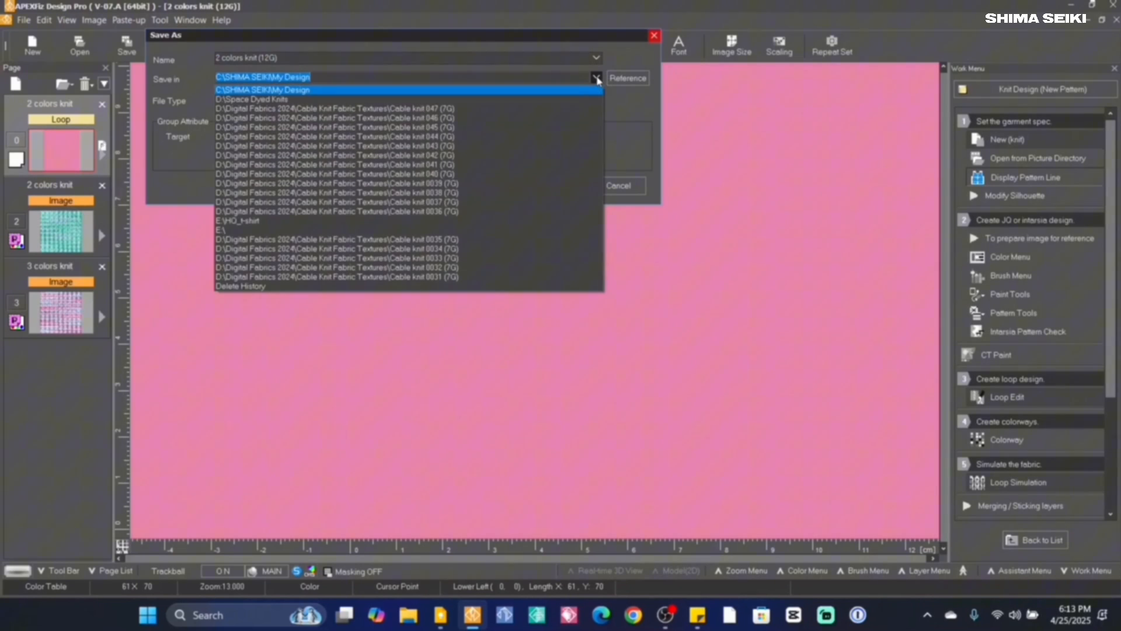
{"action": "left_click", "coordinate": [299, 101]}
{"action": "left_click", "coordinate": [314, 101]}
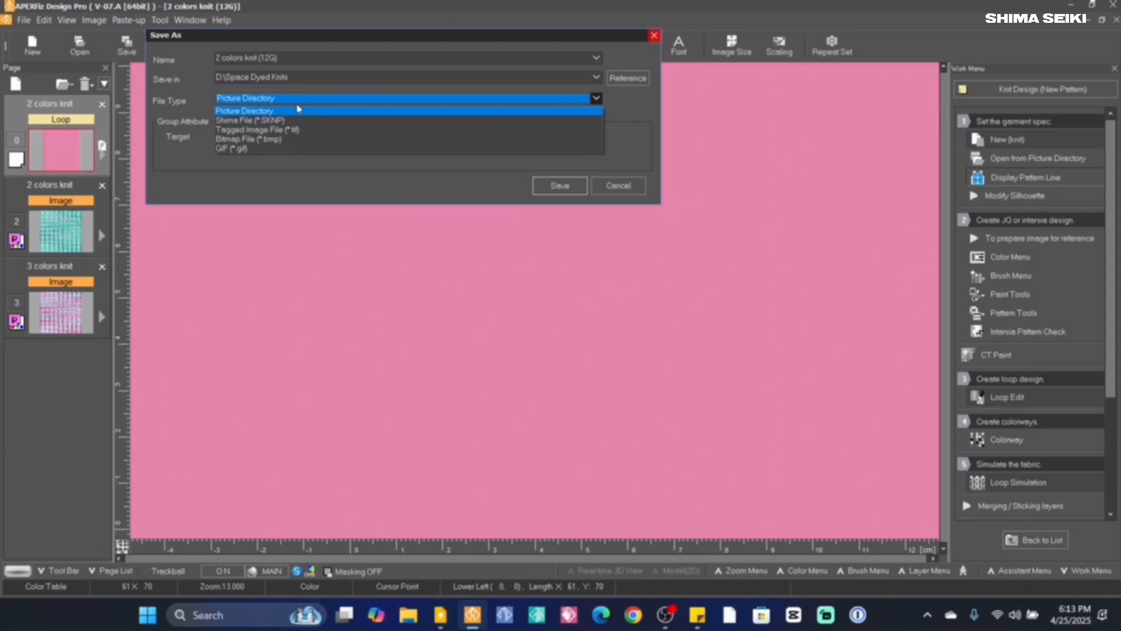
{"action": "left_click", "coordinate": [272, 112]}
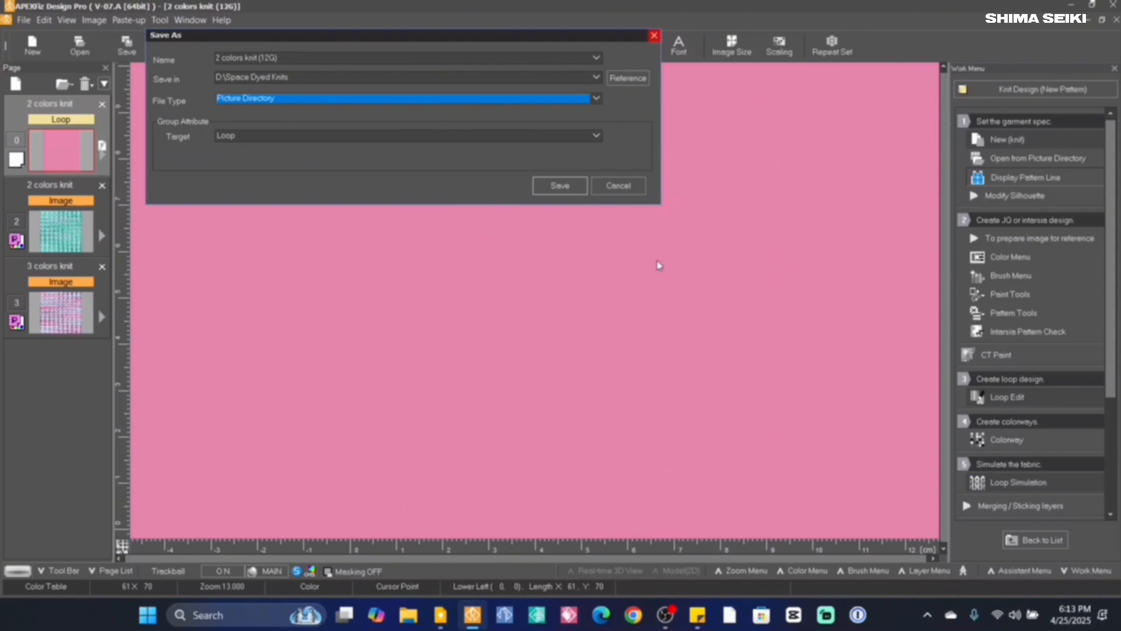
{"action": "left_click", "coordinate": [562, 191]}
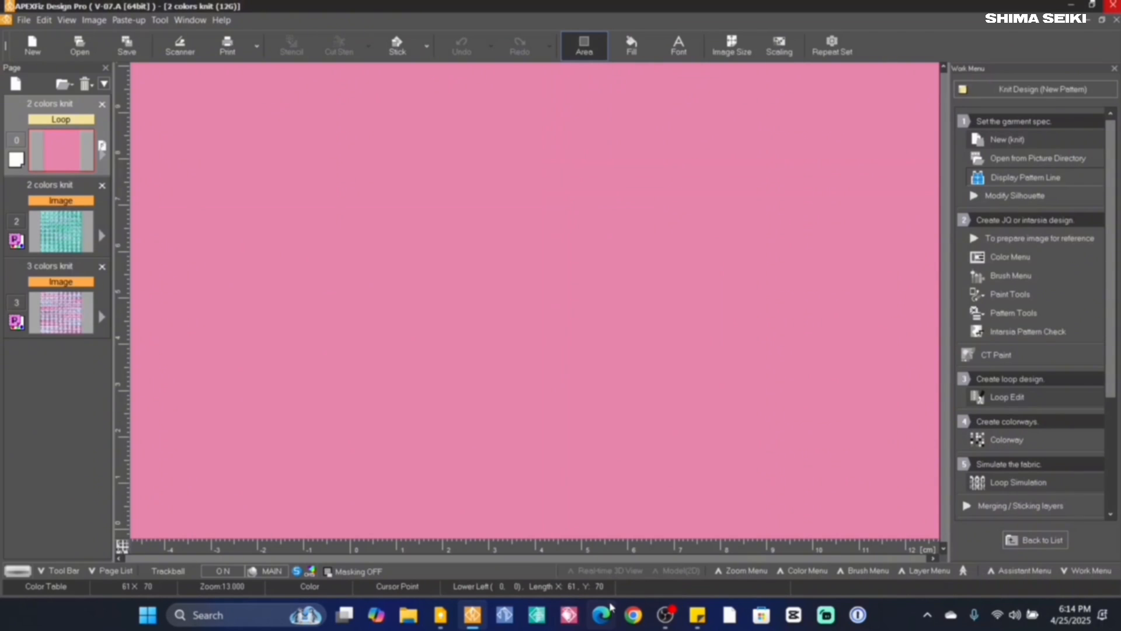
Switch to File Explorer, open the Space Dyed Knits folder on the D: drive and view both saved PNG fabric images
{"action": "left_click", "coordinate": [408, 615]}
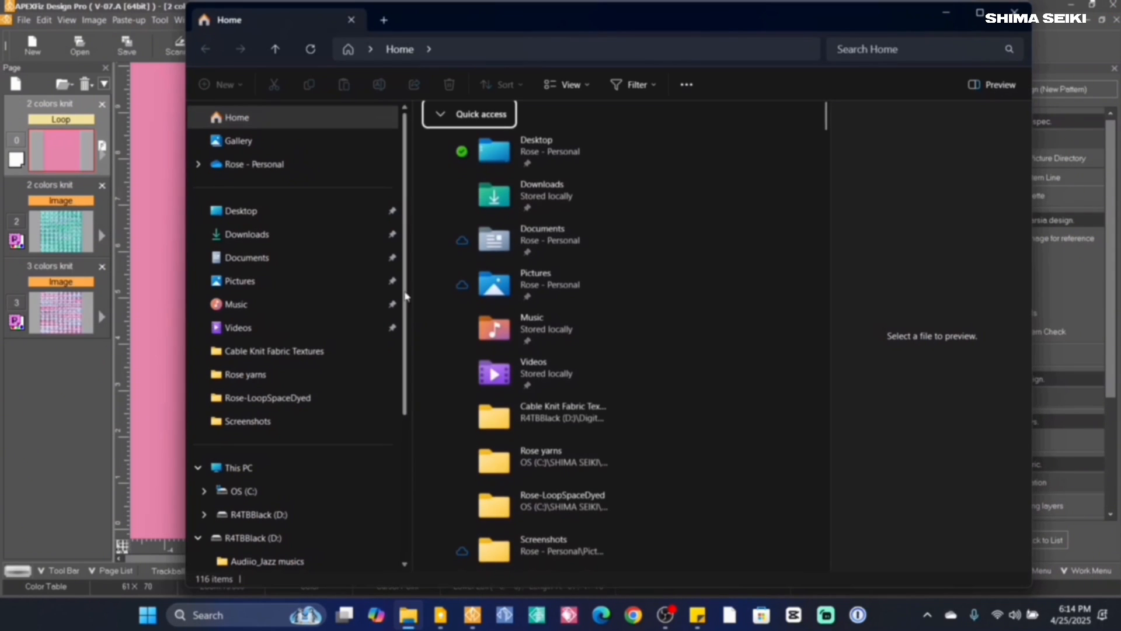
{"action": "scroll", "coordinate": [407, 236], "scroll_direction": "down", "scroll_amount": 3}
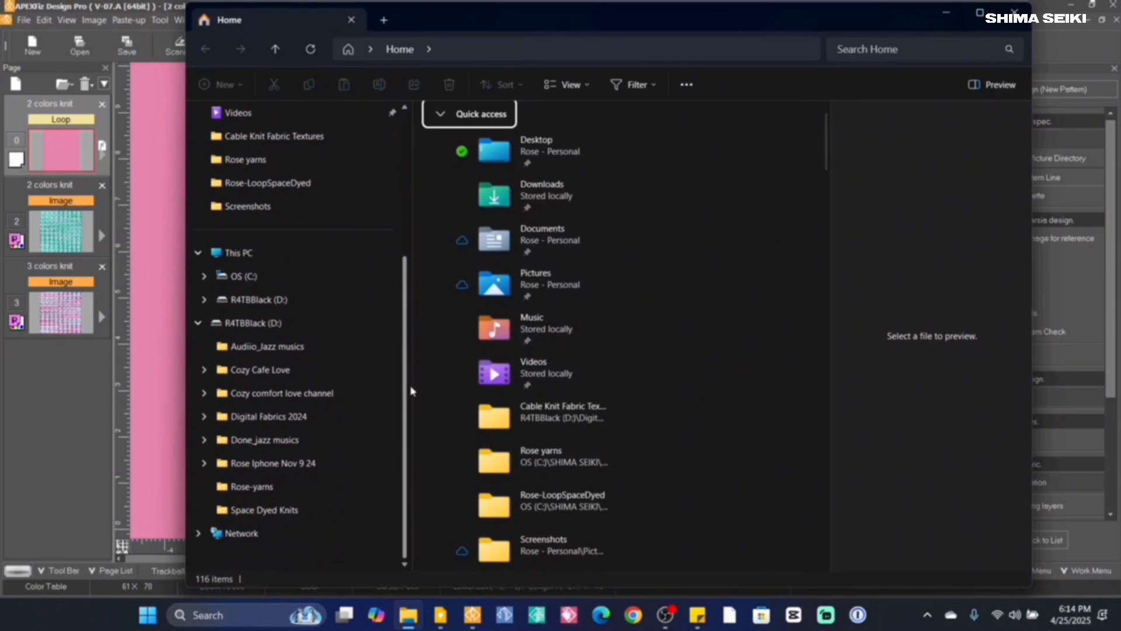
{"action": "left_click", "coordinate": [282, 518]}
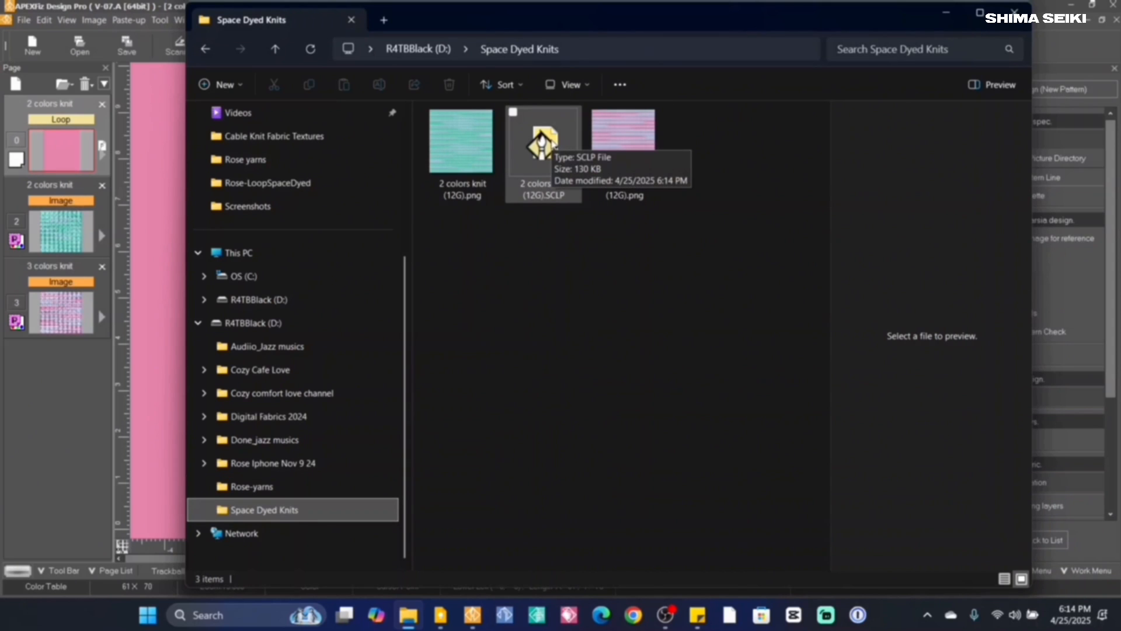
{"action": "double_click", "coordinate": [461, 140]}
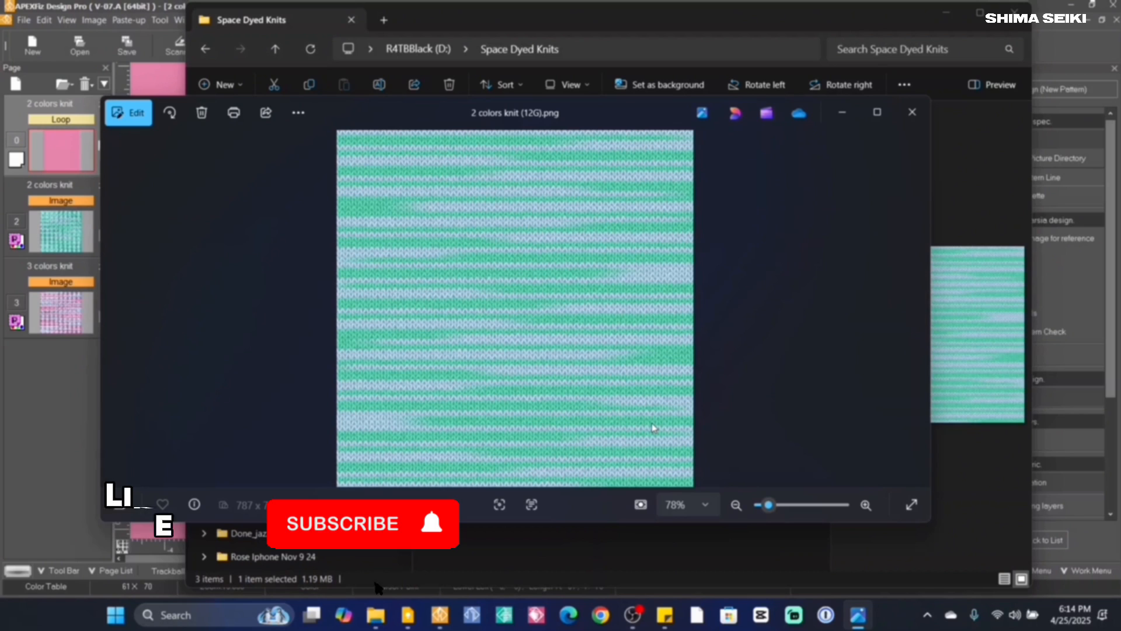
{"action": "key", "text": "Right"}
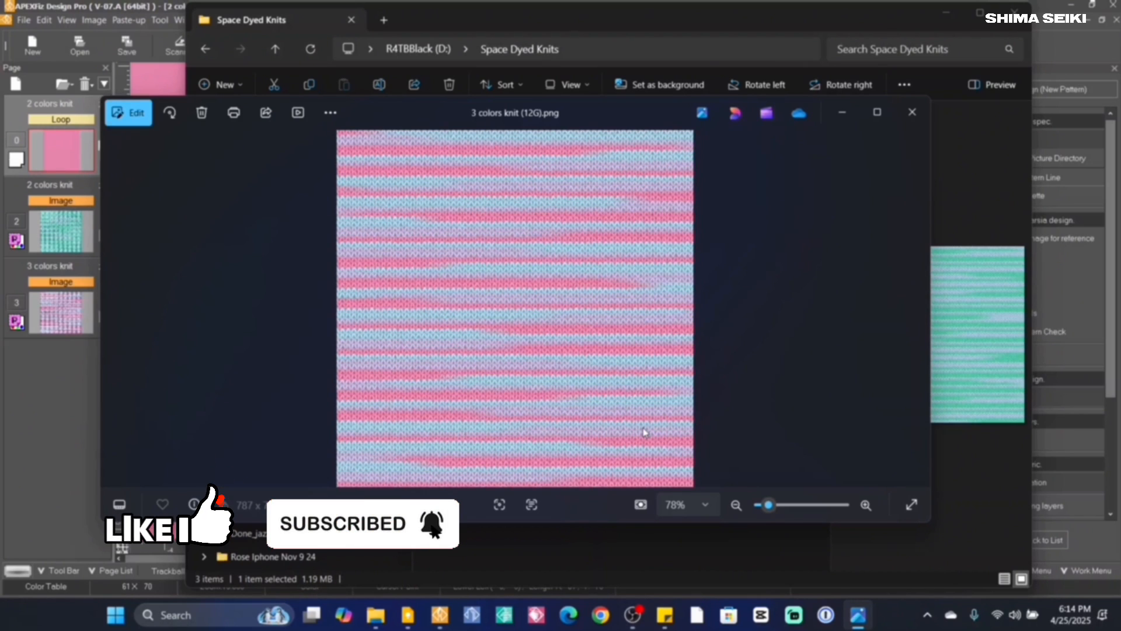